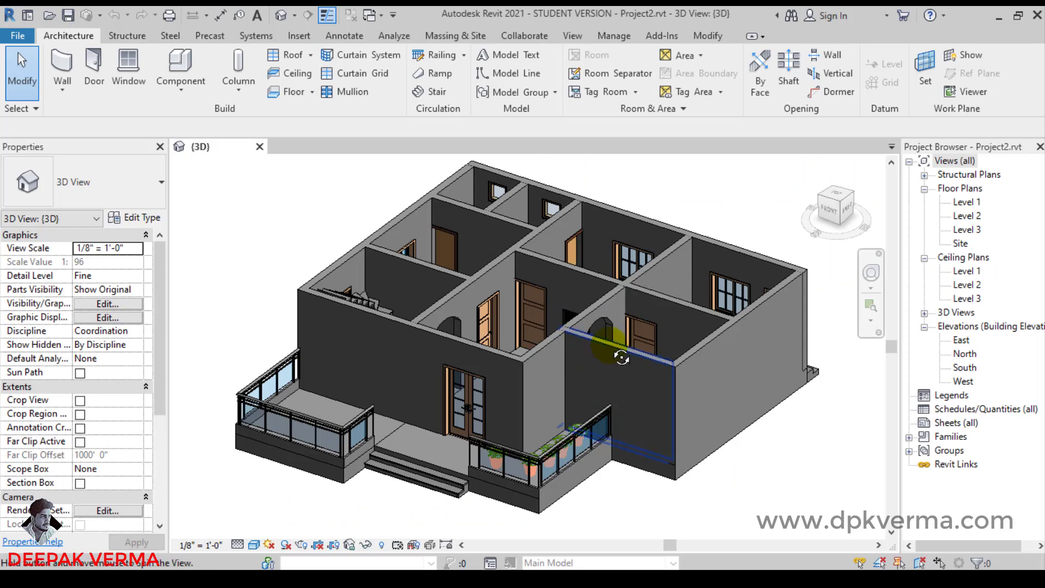
Create a new Walls schedule, Wall Schedule, with the Architecture discipline filter applied.
{"action": "mouse_move", "coordinate": [622, 358]}
{"action": "middle_mouse_down", "text": "shift"}
{"action": "mouse_move", "coordinate": [608, 297]}
{"action": "mouse_move", "coordinate": [583, 312]}
{"action": "mouse_move", "coordinate": [616, 329]}
{"action": "middle_mouse_up", "text": "shift"}
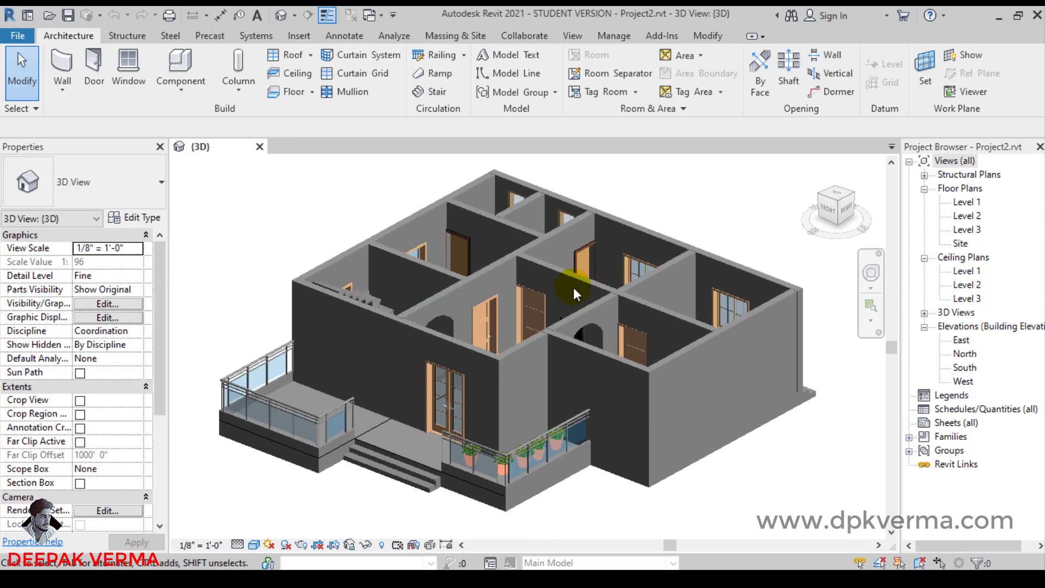
{"action": "middle_click_drag", "start_coordinate": [573, 288], "coordinate": [580, 310]}
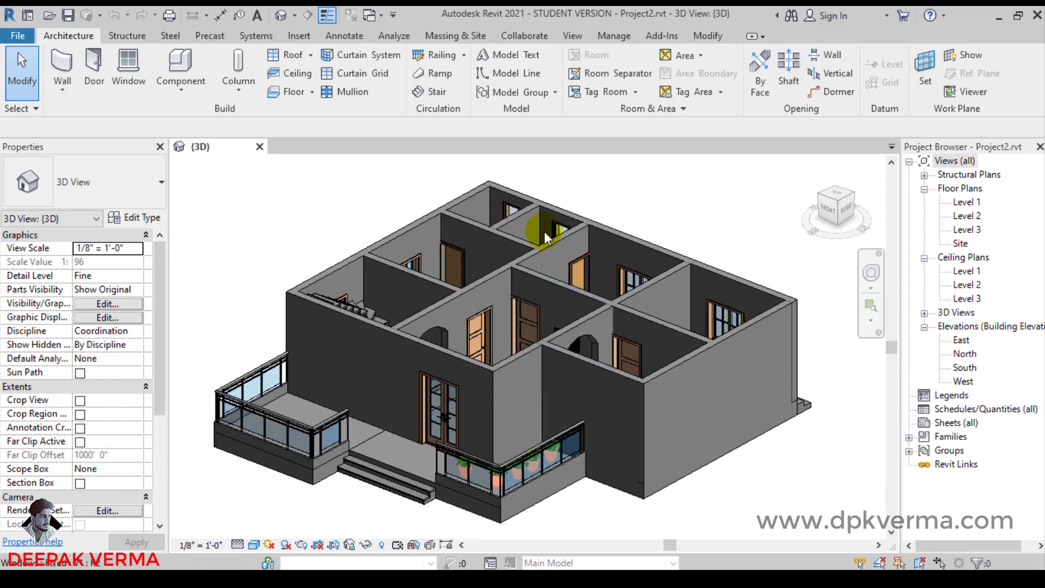
{"action": "left_click", "coordinate": [576, 34]}
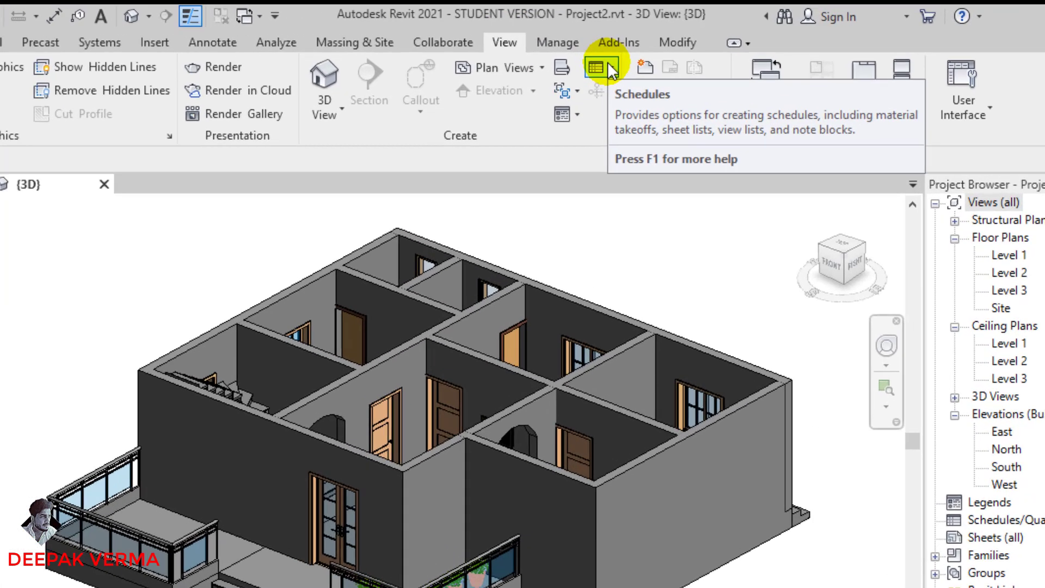
{"action": "left_click", "coordinate": [656, 57]}
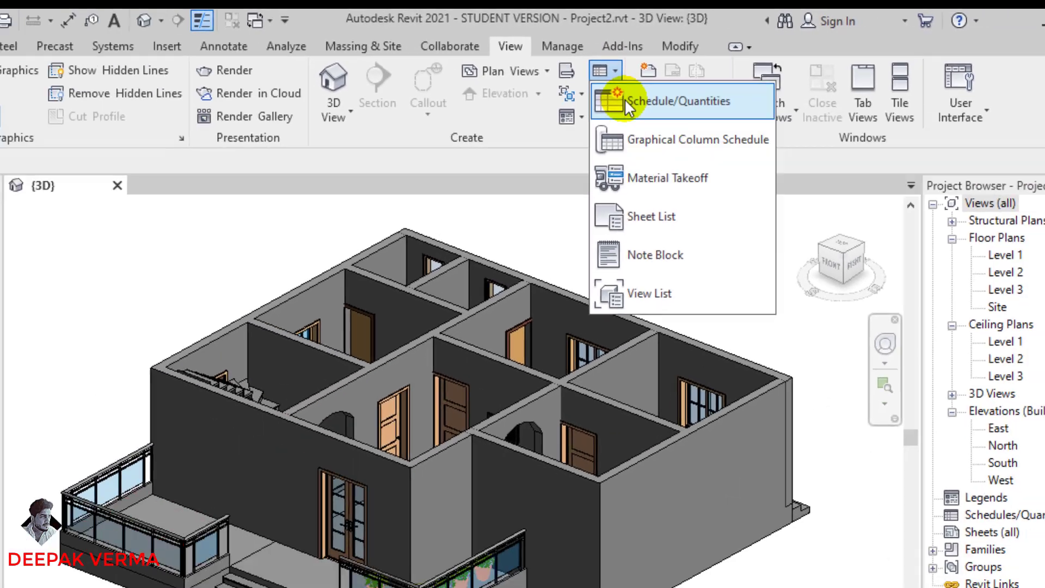
{"action": "left_click", "coordinate": [629, 103]}
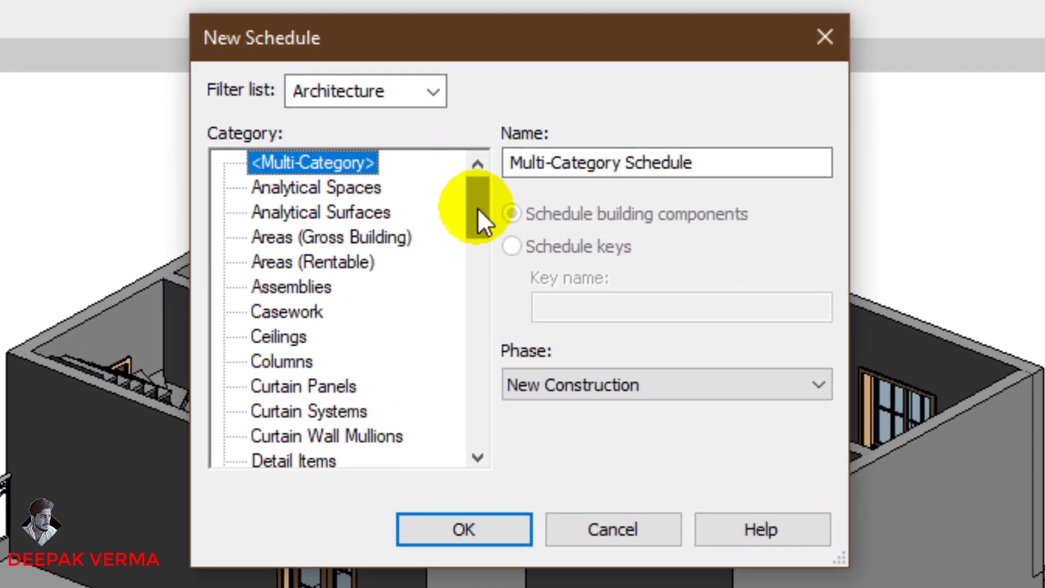
{"action": "left_click", "coordinate": [436, 90]}
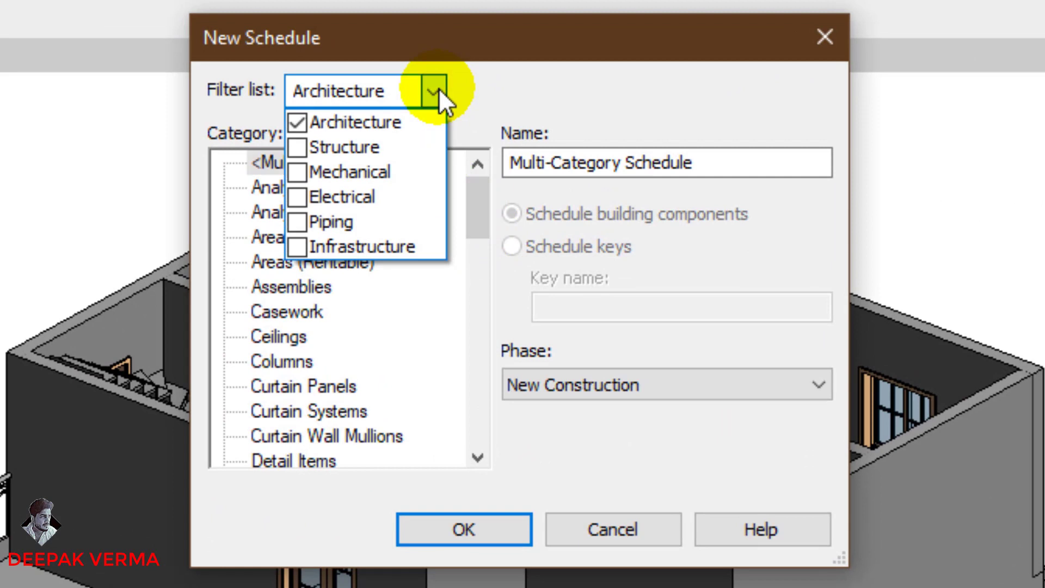
{"action": "left_click", "coordinate": [439, 88]}
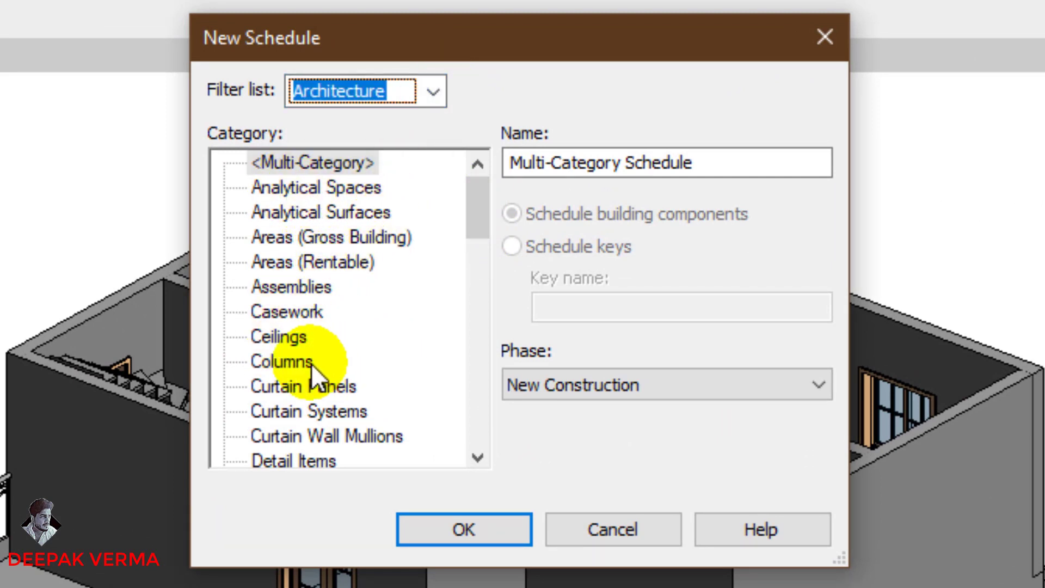
{"action": "mouse_move", "coordinate": [476, 214]}
{"action": "left_mouse_down"}
{"action": "mouse_move", "coordinate": [474, 409]}
{"action": "mouse_move", "coordinate": [448, 445]}
{"action": "left_mouse_up"}
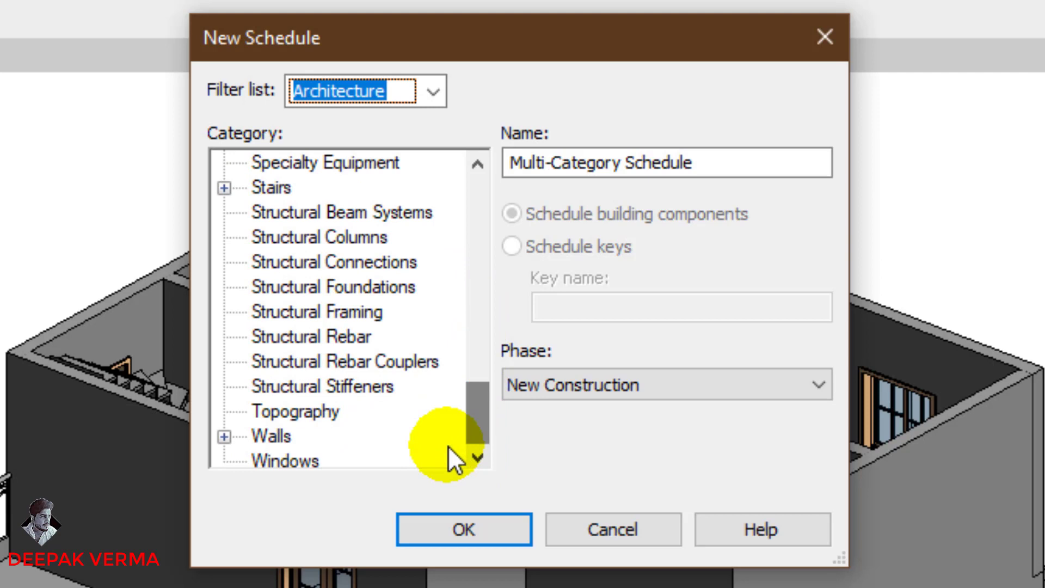
{"action": "left_click", "coordinate": [277, 437]}
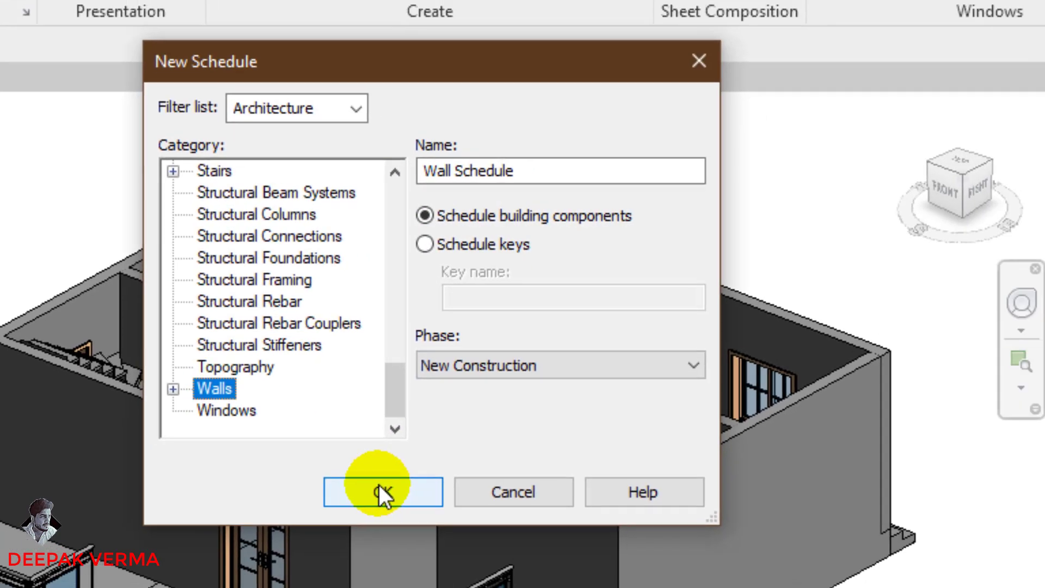
{"action": "left_click", "coordinate": [462, 528]}
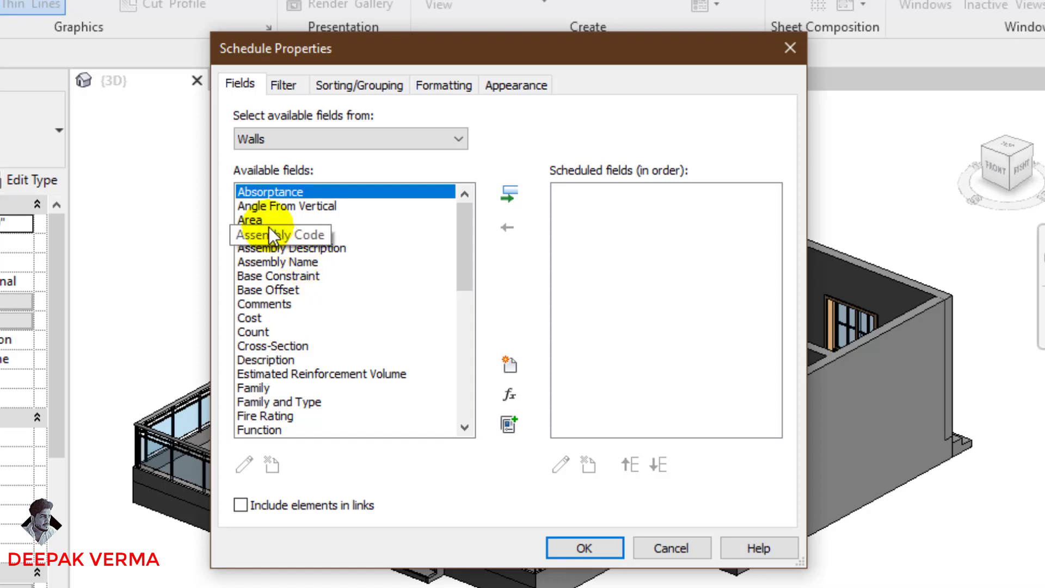
Add Area, Volume, Width and Length as scheduled fields and create the schedule.
{"action": "left_click", "coordinate": [254, 219]}
{"action": "left_click", "coordinate": [509, 192]}
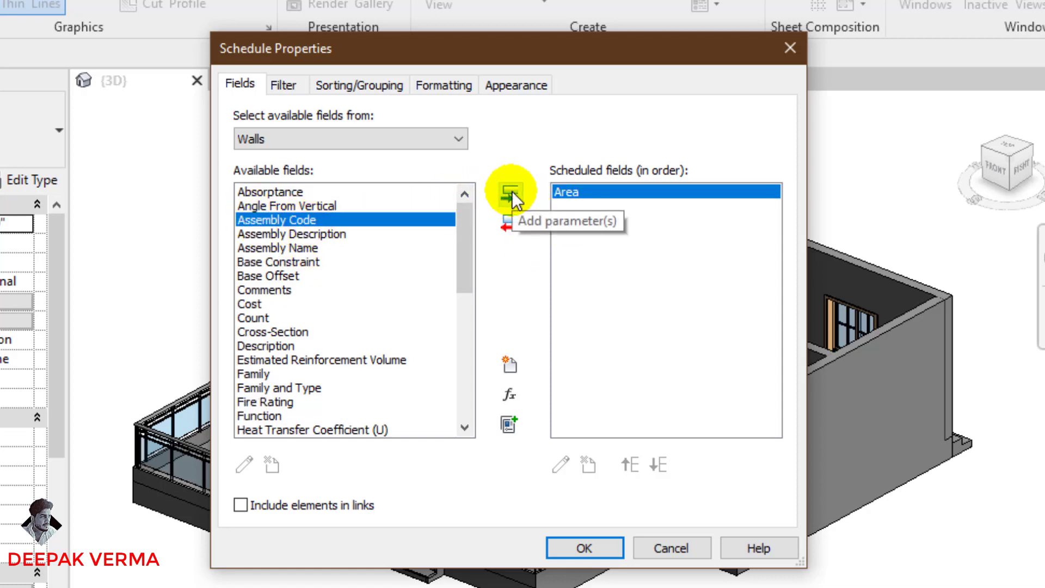
{"action": "left_click_drag", "start_coordinate": [467, 226], "coordinate": [469, 394]}
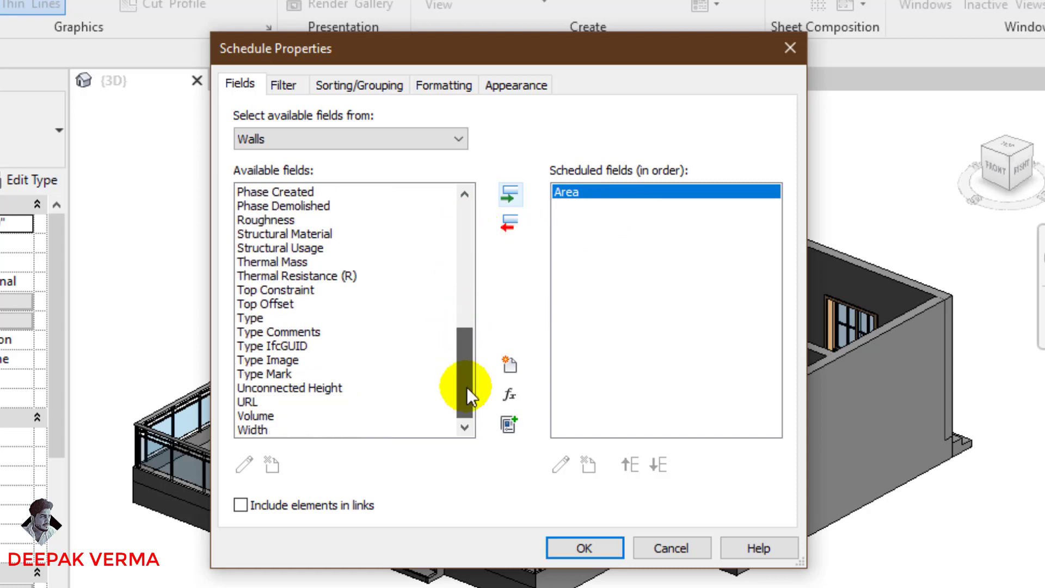
{"action": "left_click", "coordinate": [248, 416]}
{"action": "left_click", "coordinate": [509, 193]}
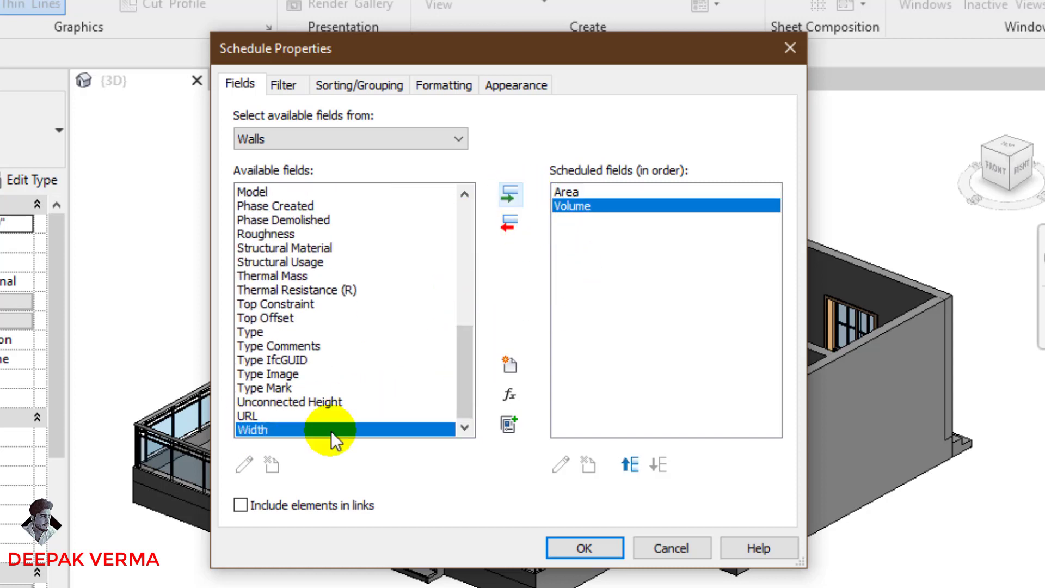
{"action": "left_click", "coordinate": [509, 193]}
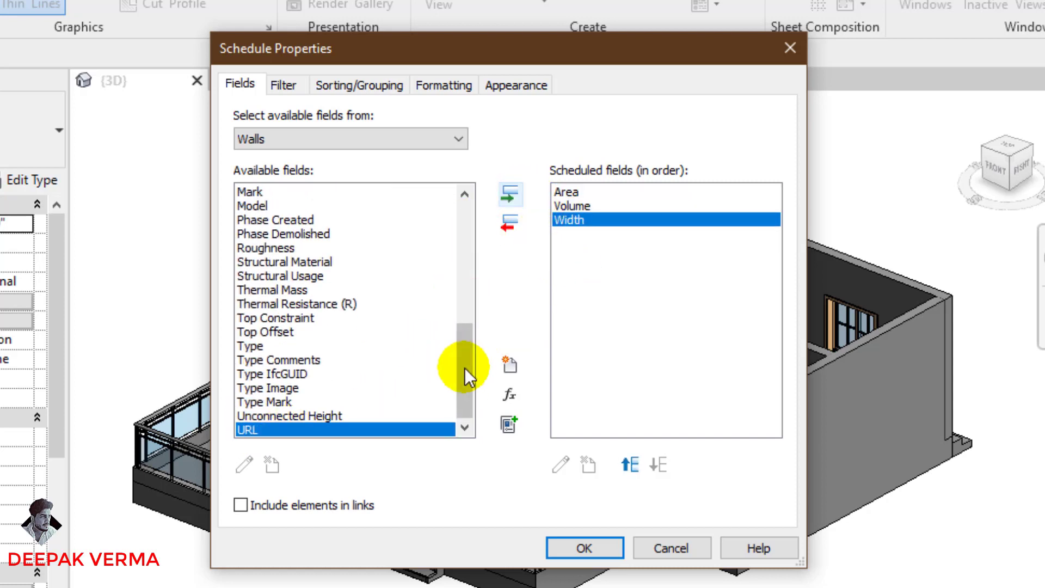
{"action": "left_click_drag", "start_coordinate": [465, 369], "coordinate": [453, 298]}
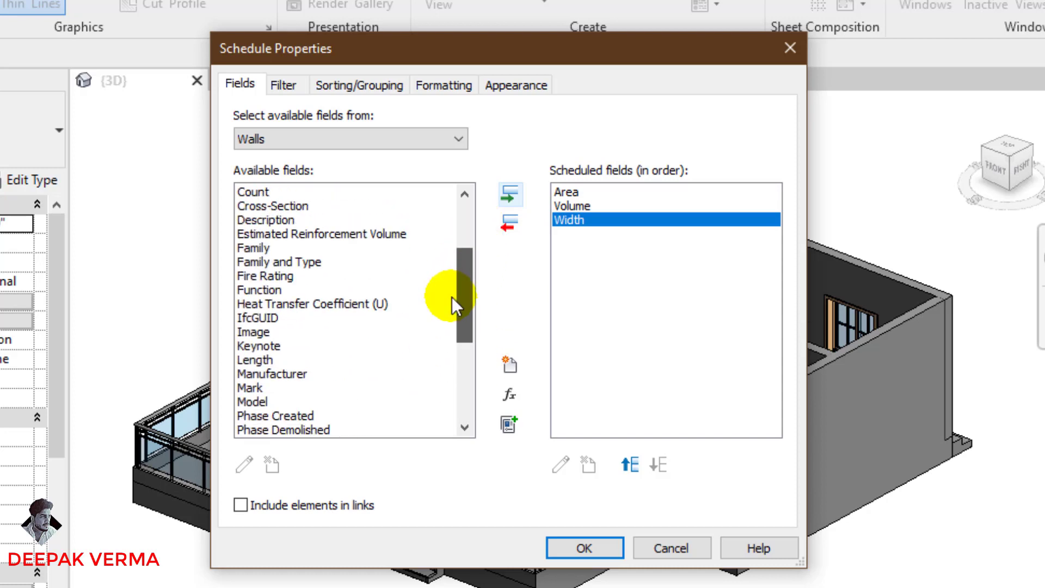
{"action": "left_click", "coordinate": [258, 362]}
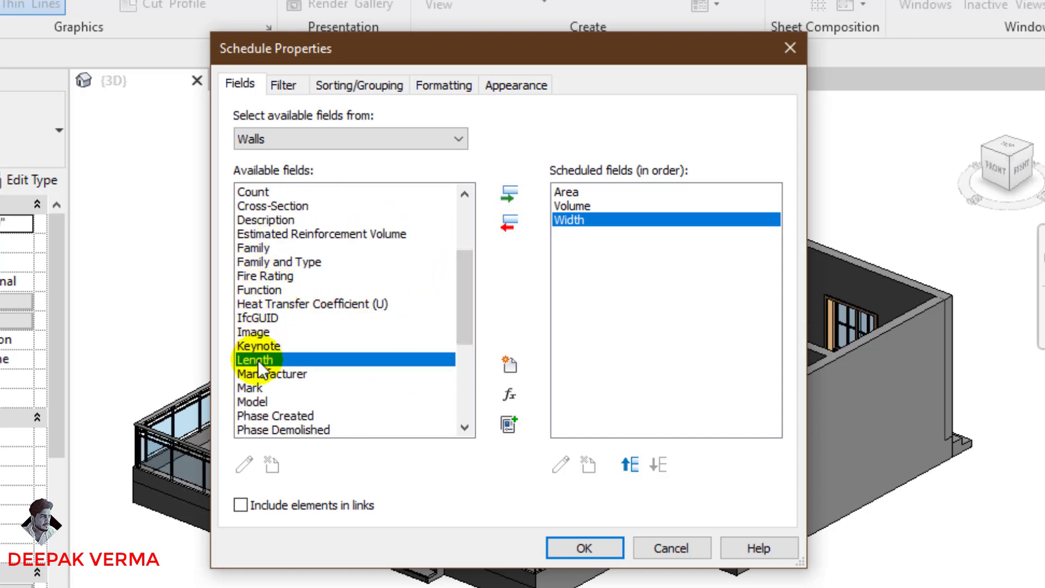
{"action": "left_click", "coordinate": [509, 193]}
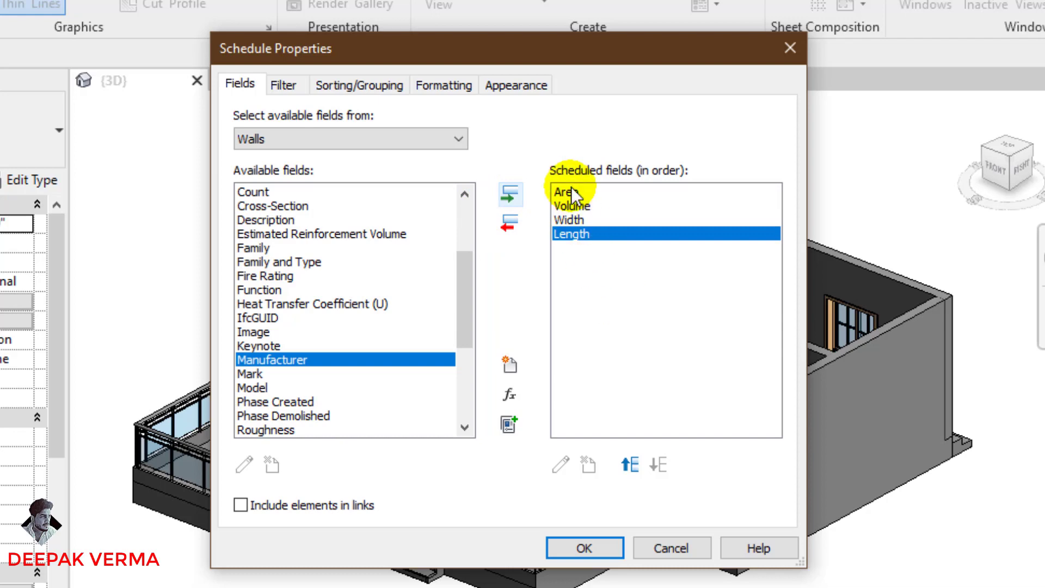
{"action": "left_click", "coordinate": [599, 544]}
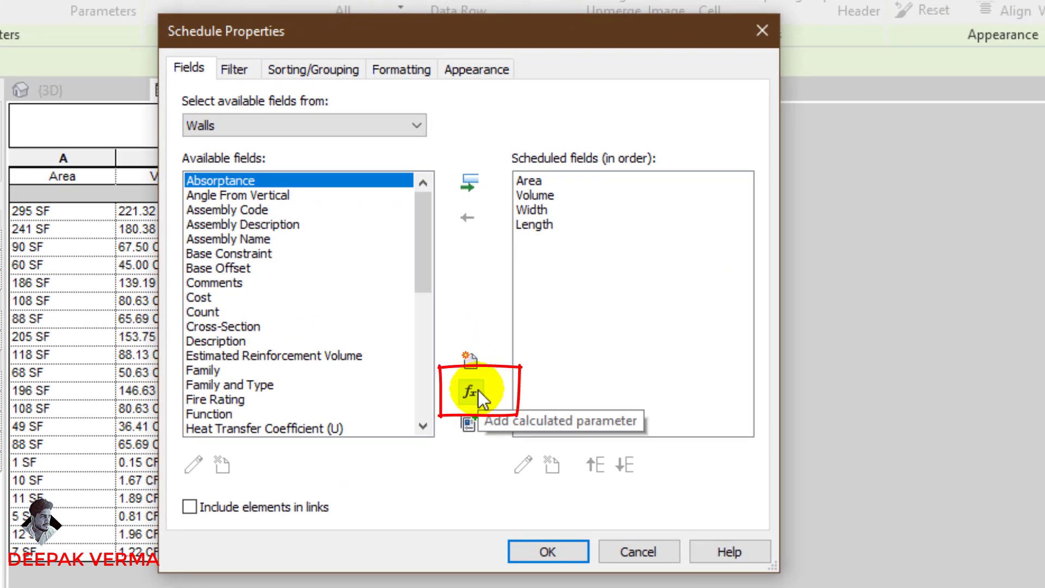
Start a calculated field named 'No. of Bricks', leaving its formula empty for now.
{"action": "left_click", "coordinate": [469, 392]}
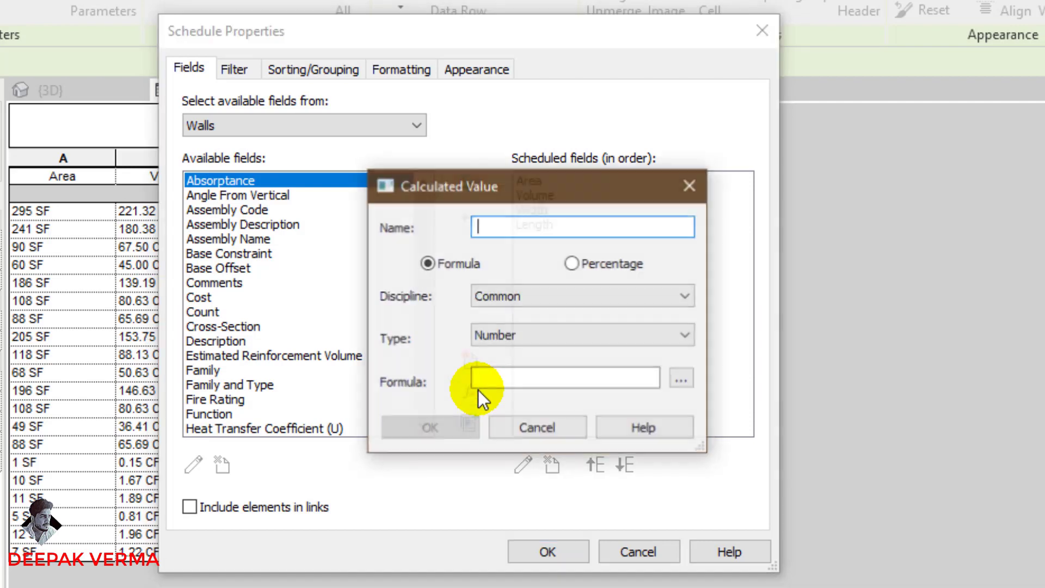
{"action": "left_click_drag", "start_coordinate": [498, 181], "coordinate": [367, 176]}
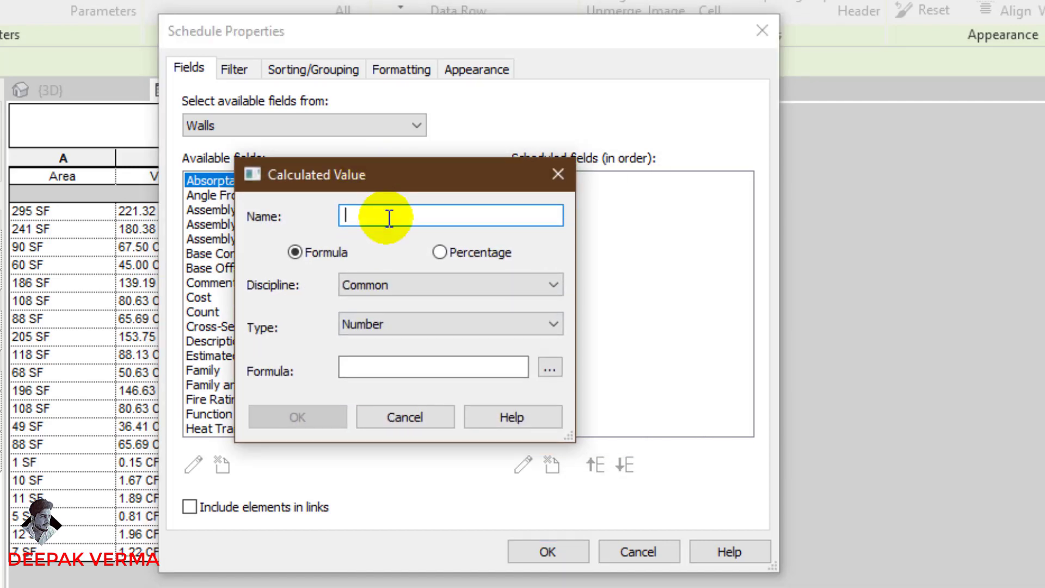
{"action": "type", "text": "no."}
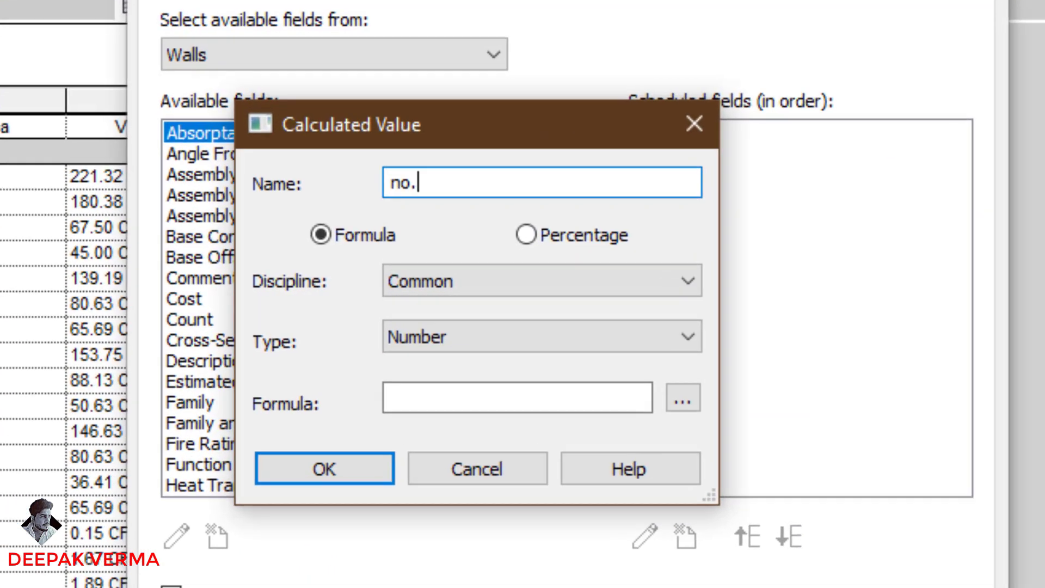
{"action": "key", "text": "BackSpace"}
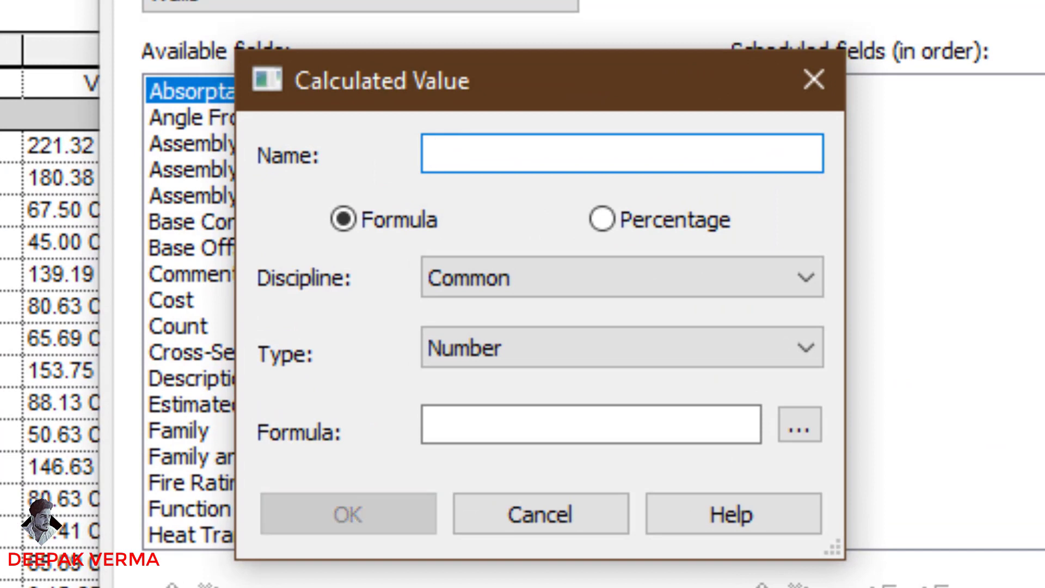
{"action": "type", "text": "No. of Bricks"}
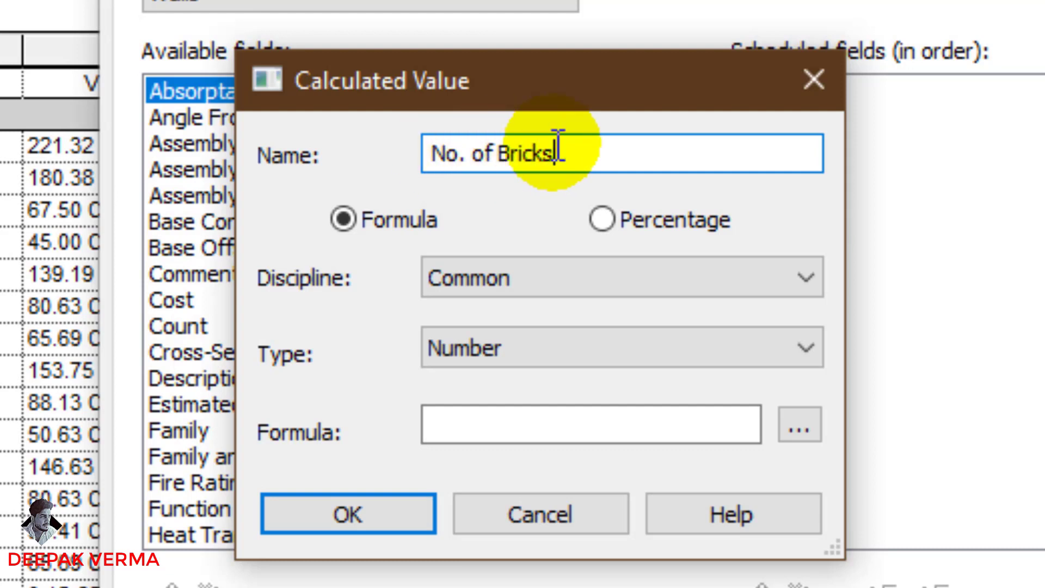
{"action": "left_click", "coordinate": [498, 431]}
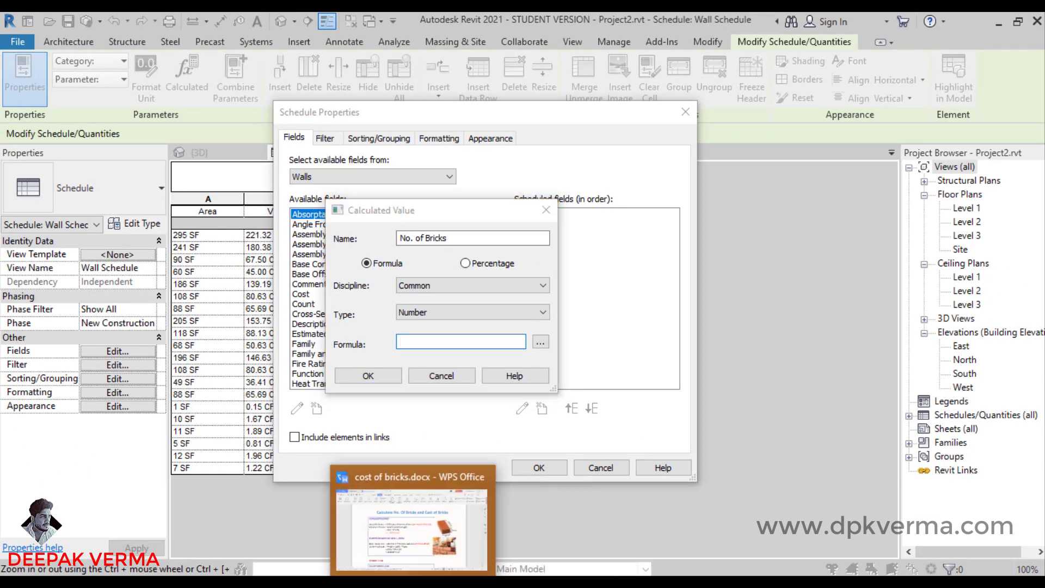
Bring up cost of bricks.docx and review the brick volumes, 1539000 mm³ and 2000000 mm³.
{"action": "left_click", "coordinate": [448, 523]}
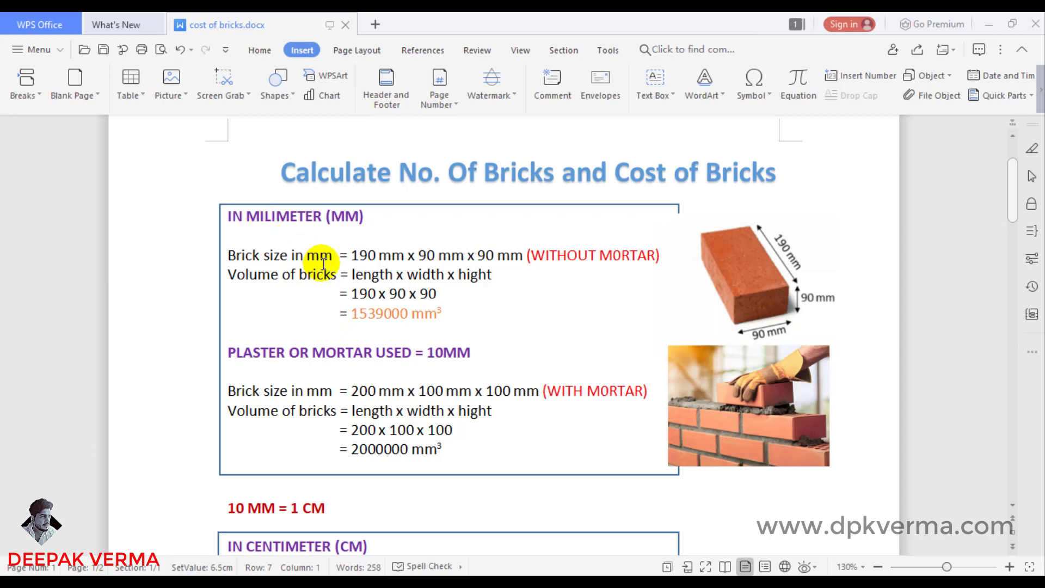
{"action": "scroll", "coordinate": [322, 262], "scroll_direction": "down", "scroll_amount": 1}
{"action": "scroll", "coordinate": [324, 263], "scroll_direction": "up", "scroll_amount": 1}
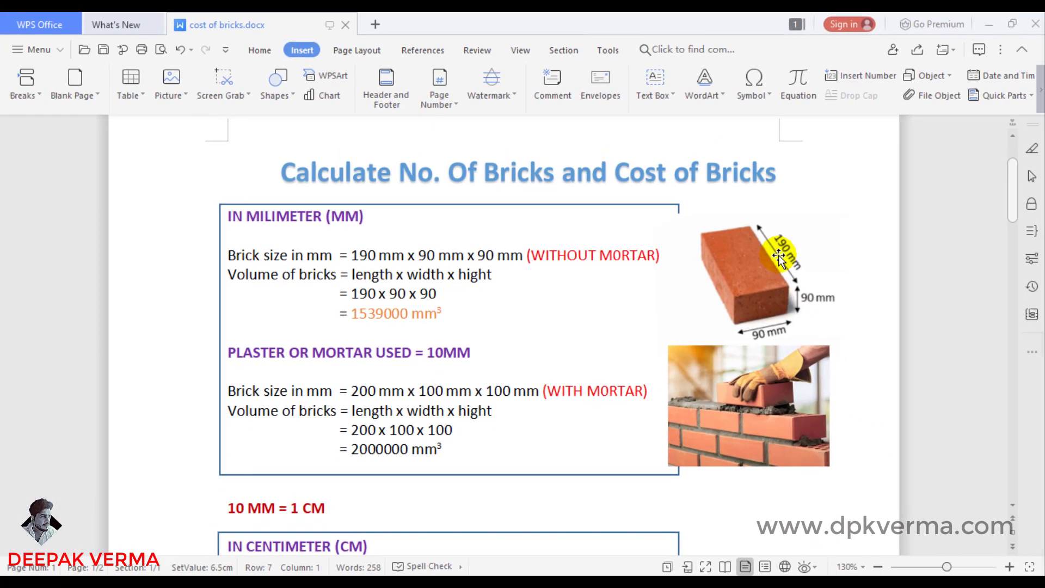
{"action": "scroll", "coordinate": [759, 252], "scroll_direction": "down", "scroll_amount": 1}
{"action": "scroll", "coordinate": [742, 257], "scroll_direction": "down", "scroll_amount": 3}
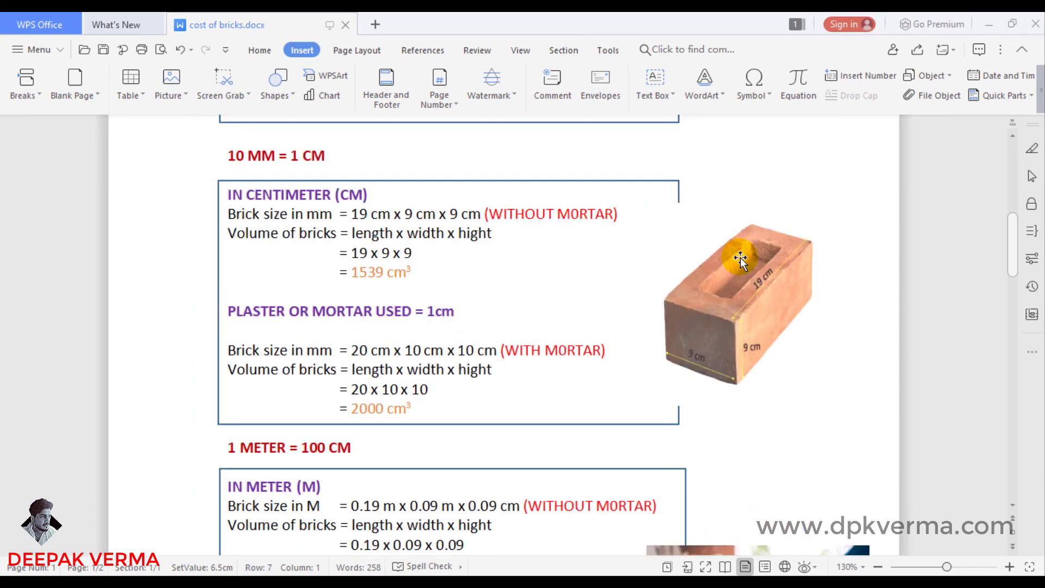
{"action": "scroll", "coordinate": [761, 295], "scroll_direction": "down", "scroll_amount": 1}
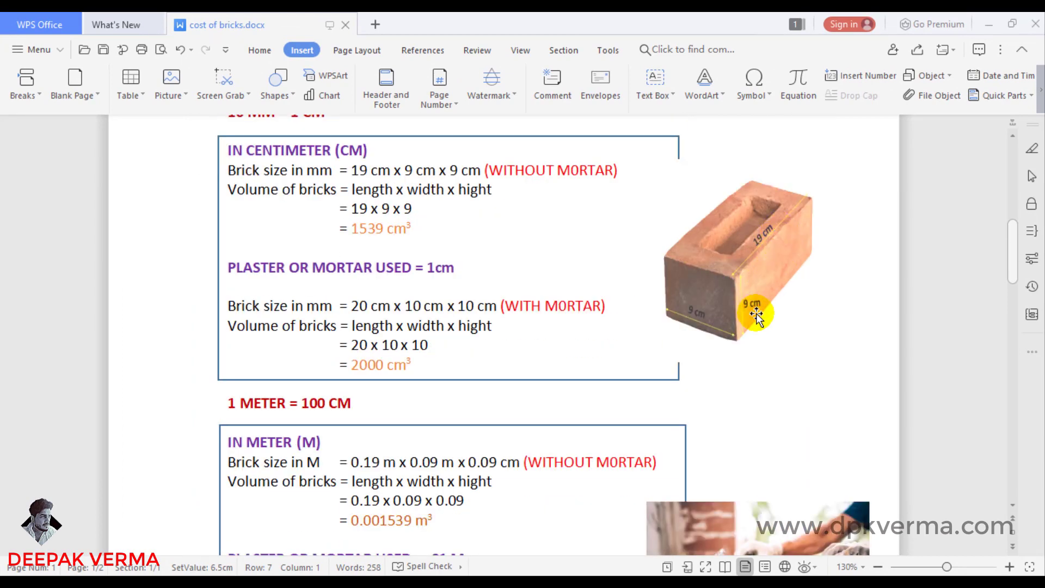
{"action": "scroll", "coordinate": [752, 311], "scroll_direction": "down", "scroll_amount": 3}
{"action": "scroll", "coordinate": [752, 310], "scroll_direction": "down", "scroll_amount": 2}
{"action": "scroll", "coordinate": [752, 310], "scroll_direction": "up", "scroll_amount": 4}
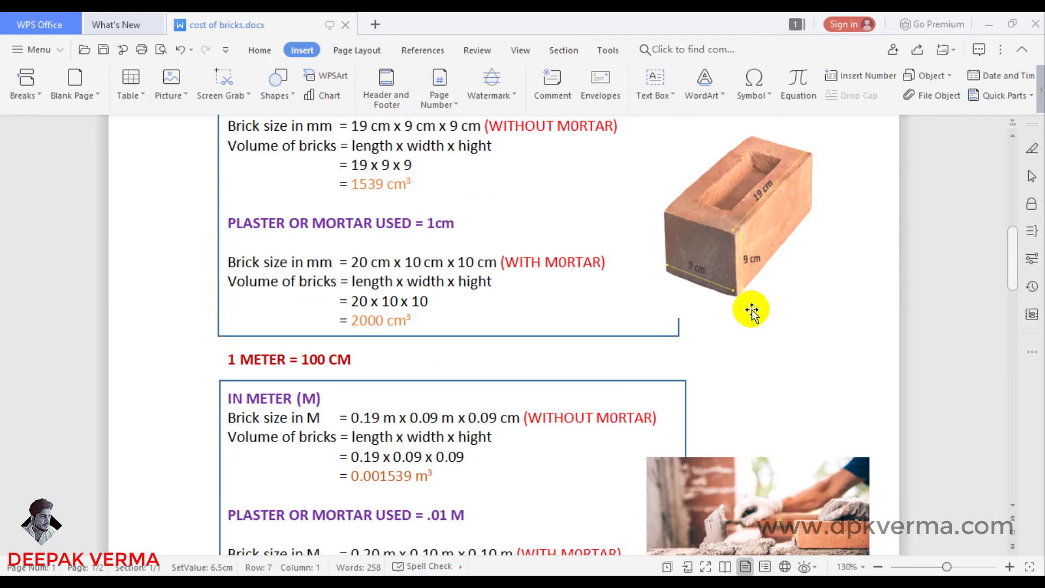
{"action": "scroll", "coordinate": [752, 311], "scroll_direction": "up", "scroll_amount": 3}
{"action": "scroll", "coordinate": [752, 310], "scroll_direction": "up", "scroll_amount": 7}
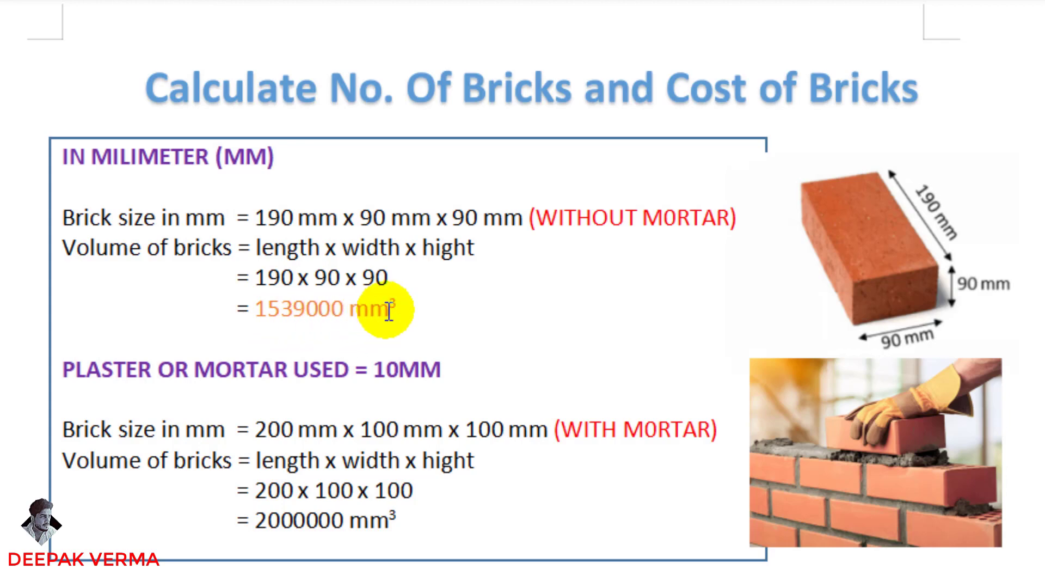
Scroll to the IN CENTIMETER (CM) section and review its brick-size lines.
{"action": "scroll", "coordinate": [365, 305], "scroll_direction": "down", "scroll_amount": 2}
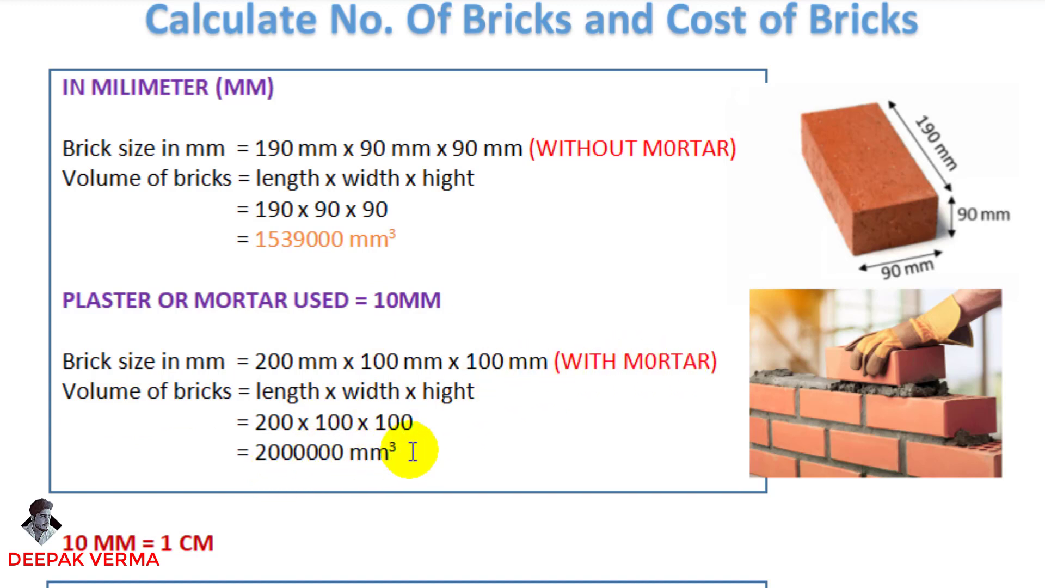
{"action": "scroll", "coordinate": [412, 450], "scroll_direction": "down", "scroll_amount": 2}
{"action": "scroll", "coordinate": [412, 451], "scroll_direction": "down", "scroll_amount": 3}
{"action": "scroll", "coordinate": [412, 450], "scroll_direction": "down", "scroll_amount": 2}
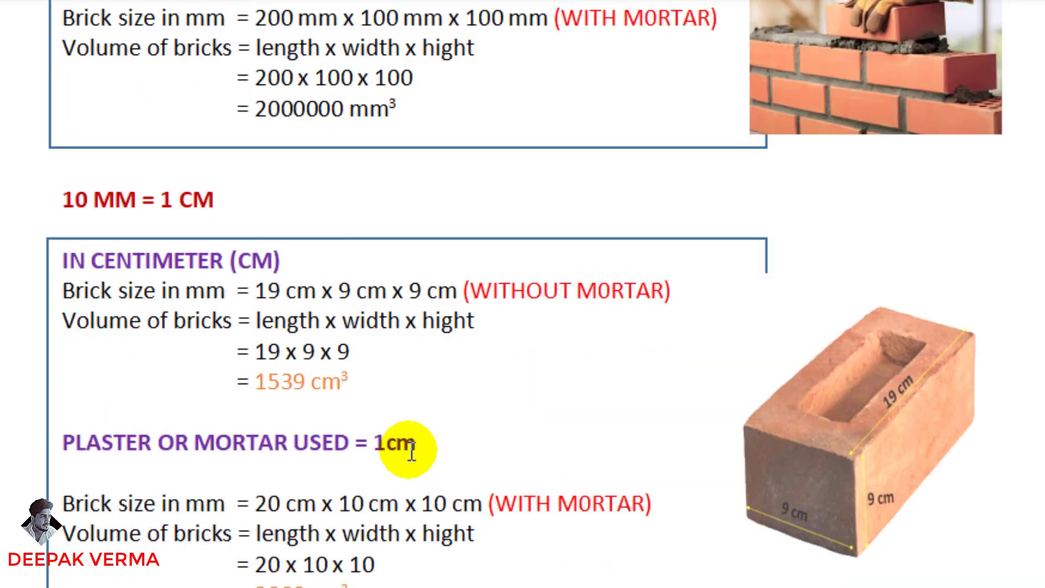
{"action": "scroll", "coordinate": [412, 450], "scroll_direction": "up", "scroll_amount": 3}
{"action": "scroll", "coordinate": [412, 451], "scroll_direction": "up", "scroll_amount": 1}
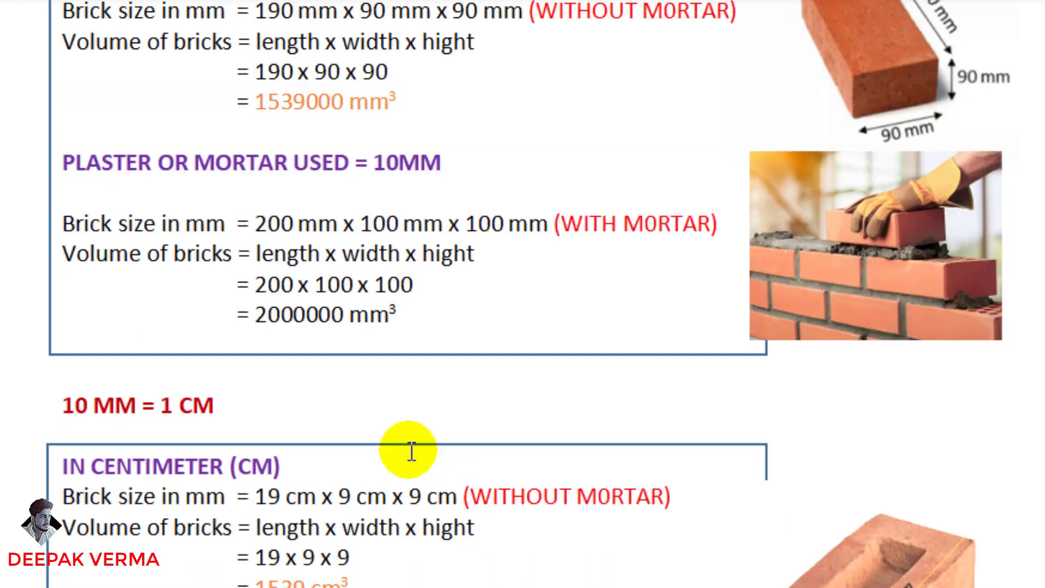
{"action": "scroll", "coordinate": [410, 451], "scroll_direction": "up", "scroll_amount": 2}
{"action": "scroll", "coordinate": [327, 326], "scroll_direction": "up", "scroll_amount": 2}
{"action": "scroll", "coordinate": [381, 273], "scroll_direction": "down", "scroll_amount": 3}
{"action": "scroll", "coordinate": [512, 316], "scroll_direction": "down", "scroll_amount": 4}
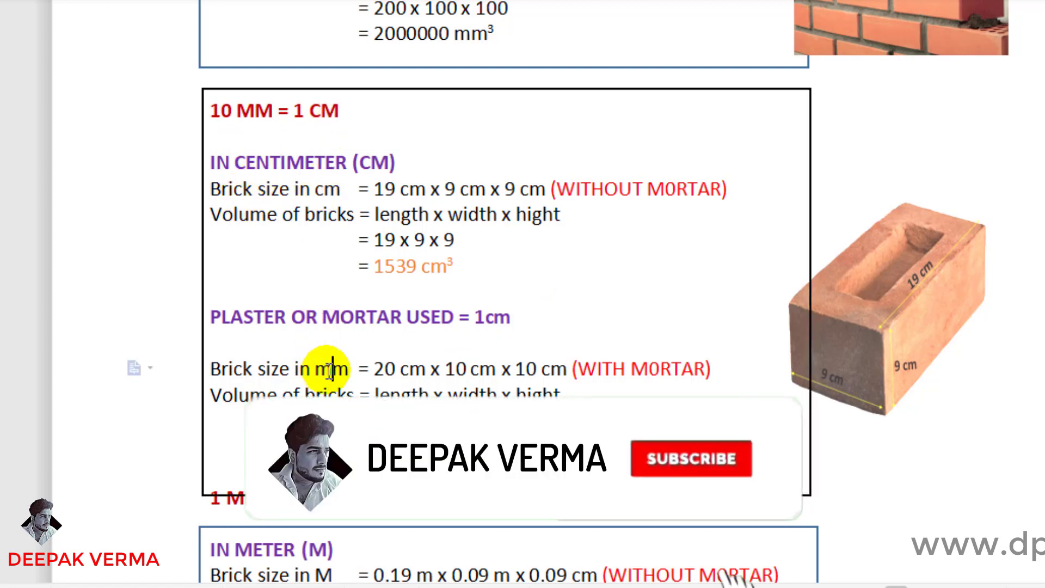
Correct the with-mortar label to read 'Brick size in cm'.
{"action": "type", "text": "c"}
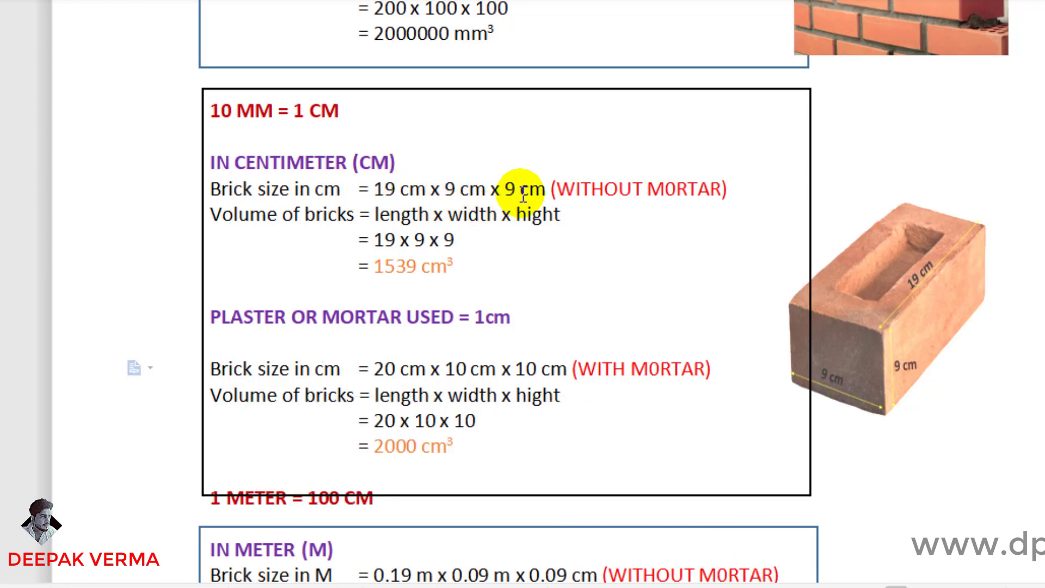
{"action": "scroll", "coordinate": [566, 267], "scroll_direction": "up", "scroll_amount": 2}
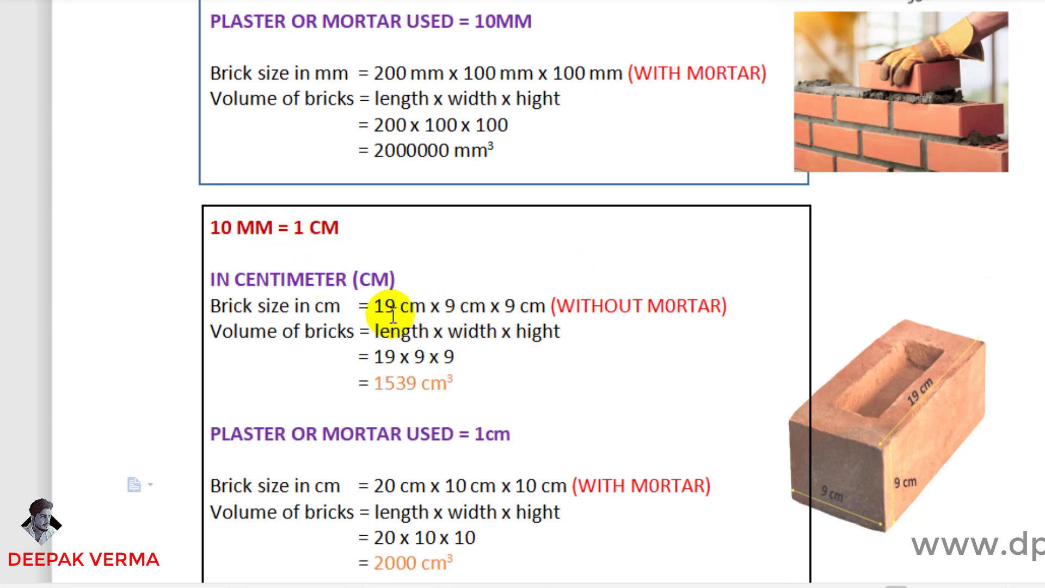
{"action": "scroll", "coordinate": [477, 199], "scroll_direction": "up", "scroll_amount": 2}
{"action": "scroll", "coordinate": [417, 76], "scroll_direction": "up", "scroll_amount": 1}
{"action": "scroll", "coordinate": [446, 331], "scroll_direction": "down", "scroll_amount": 2}
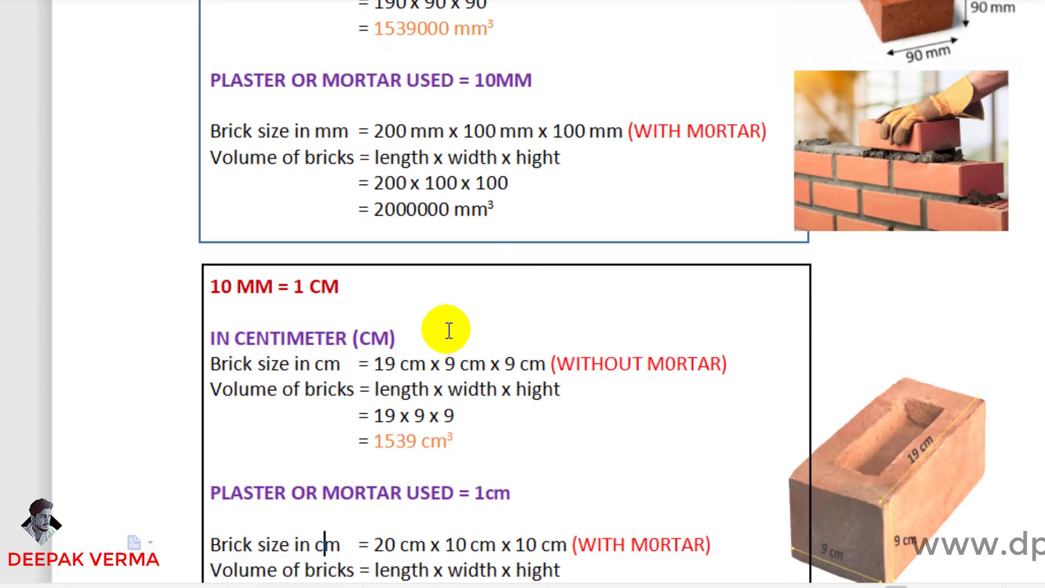
{"action": "scroll", "coordinate": [412, 365], "scroll_direction": "down", "scroll_amount": 1}
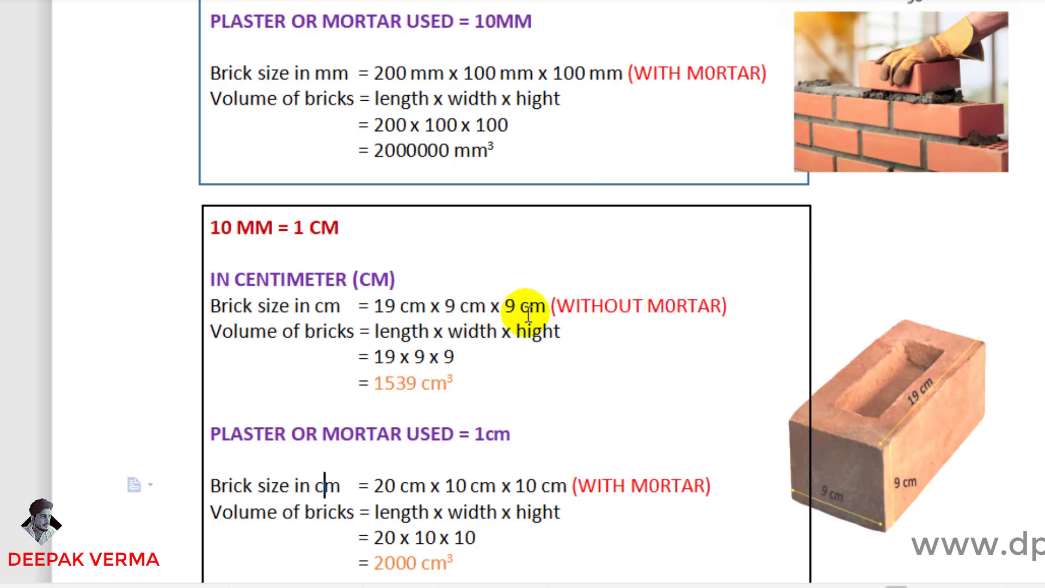
{"action": "scroll", "coordinate": [525, 308], "scroll_direction": "down", "scroll_amount": 1}
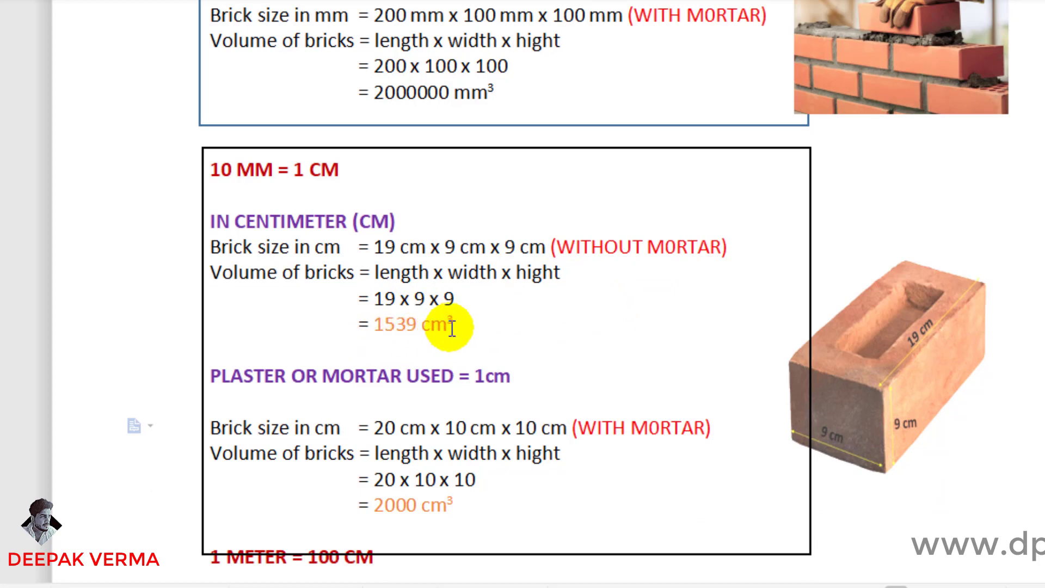
{"action": "scroll", "coordinate": [464, 327], "scroll_direction": "down", "scroll_amount": 2}
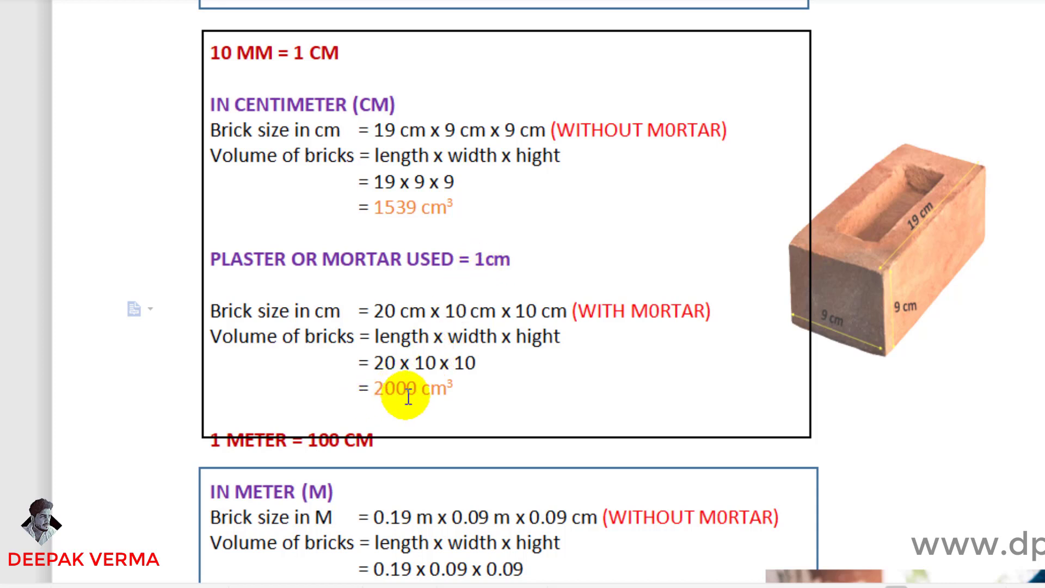
{"action": "scroll", "coordinate": [409, 397], "scroll_direction": "down", "scroll_amount": 1}
Shorten the centimetre box so it ends above the 1 METER = 100 CM line.
{"action": "left_click", "coordinate": [451, 379]}
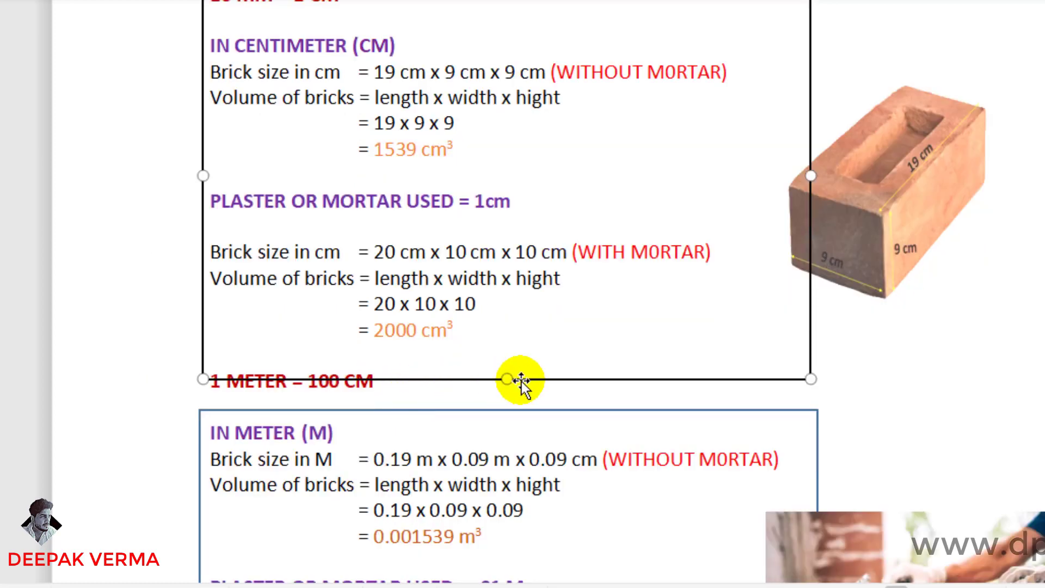
{"action": "left_click_drag", "start_coordinate": [507, 379], "coordinate": [509, 361]}
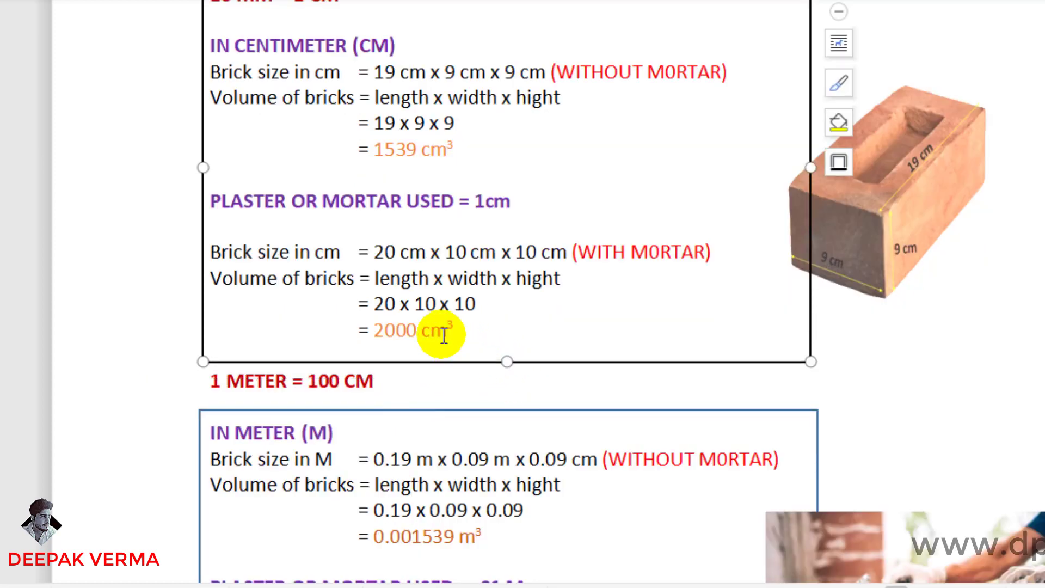
{"action": "scroll", "coordinate": [474, 342], "scroll_direction": "down", "scroll_amount": 3}
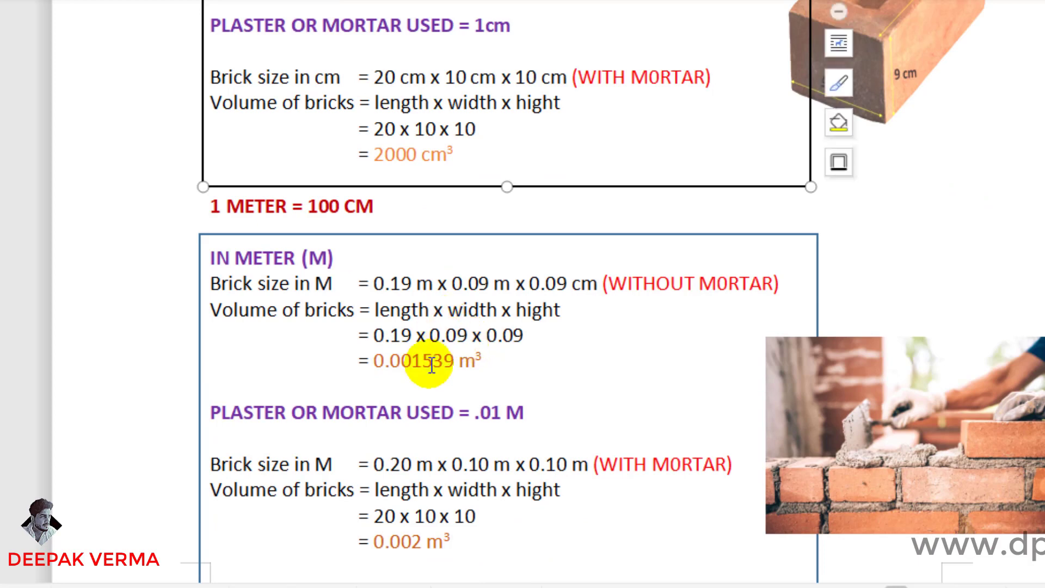
Remove the stray 'c' so the metre brick size ends 0.09 m.
{"action": "scroll", "coordinate": [432, 326], "scroll_direction": "down", "scroll_amount": 1}
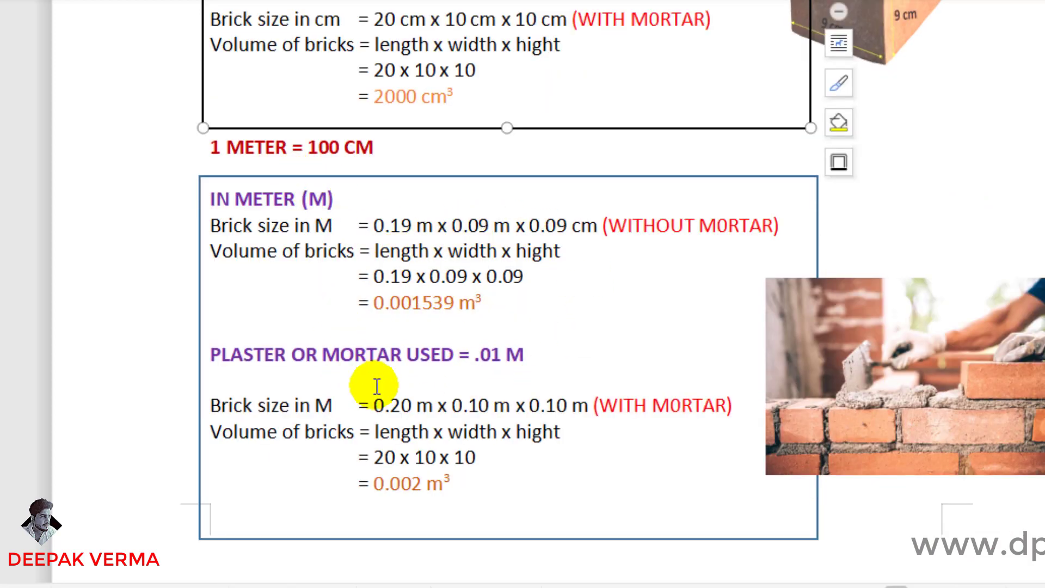
{"action": "left_click", "coordinate": [450, 250]}
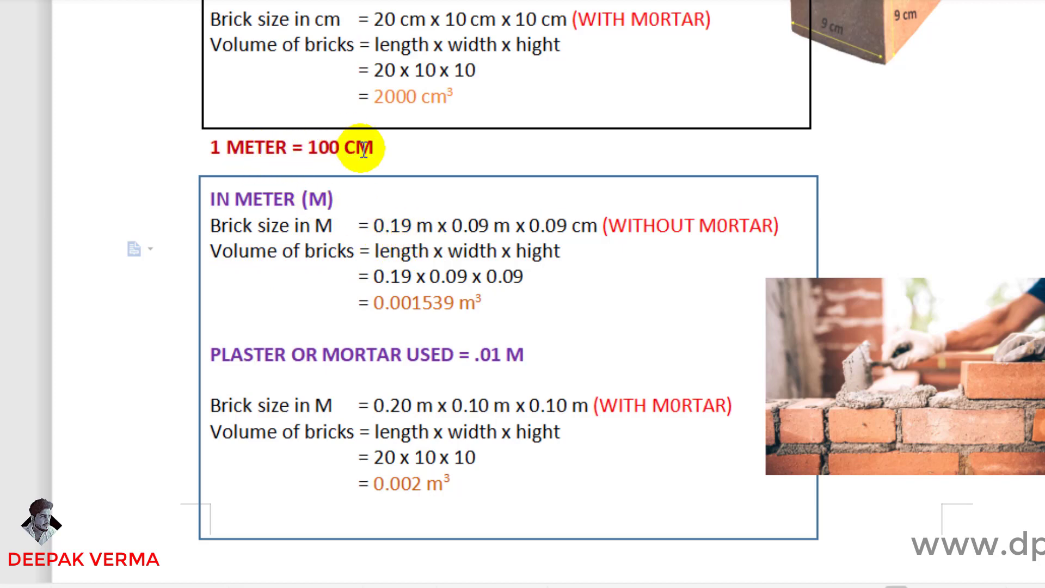
{"action": "scroll", "coordinate": [489, 247], "scroll_direction": "up", "scroll_amount": 2}
{"action": "scroll", "coordinate": [462, 191], "scroll_direction": "up", "scroll_amount": 1}
{"action": "scroll", "coordinate": [413, 120], "scroll_direction": "up", "scroll_amount": 1}
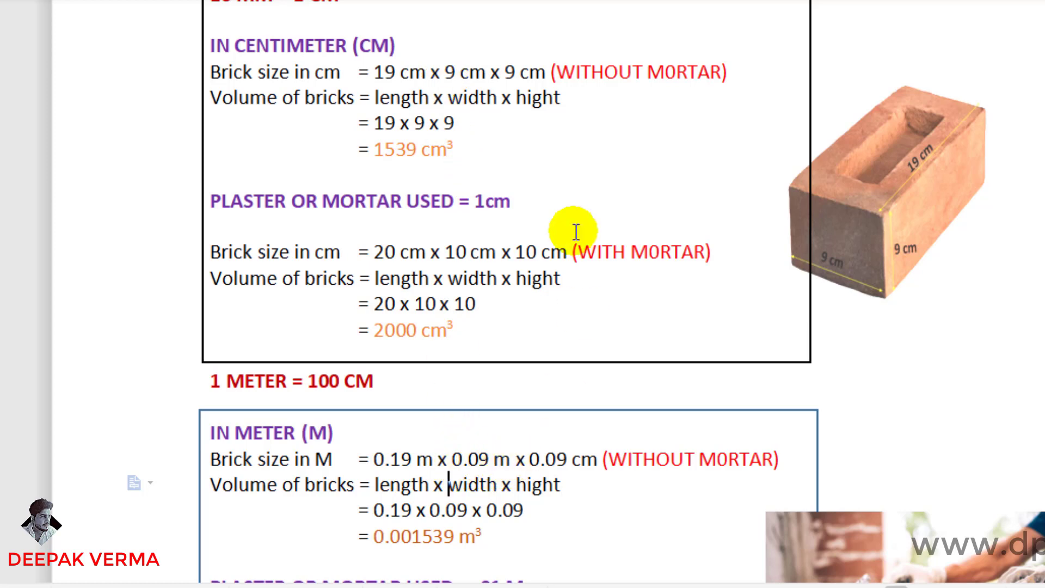
{"action": "scroll", "coordinate": [579, 527], "scroll_direction": "down", "scroll_amount": 2}
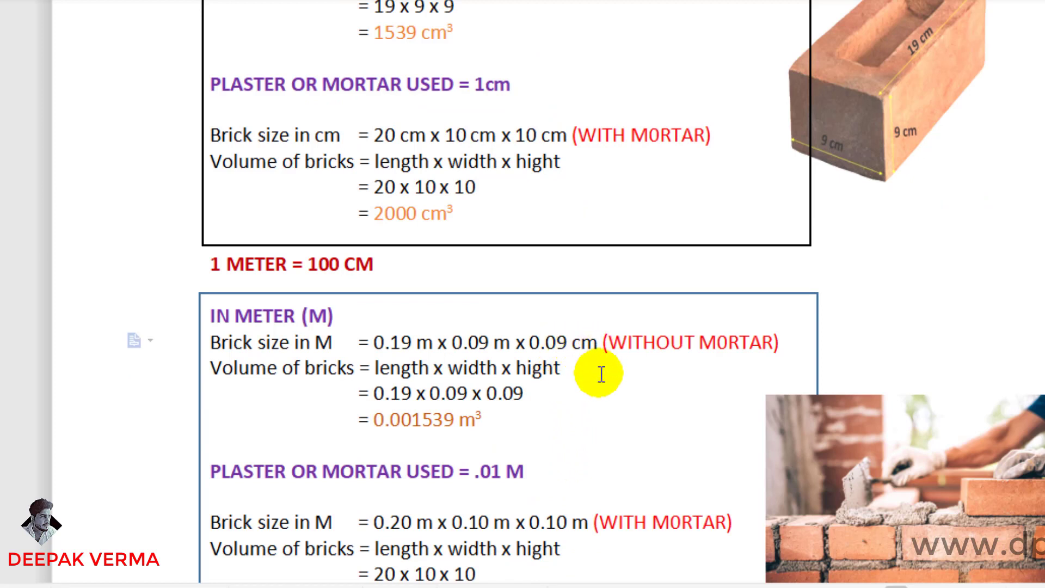
{"action": "key", "text": "BackSpace"}
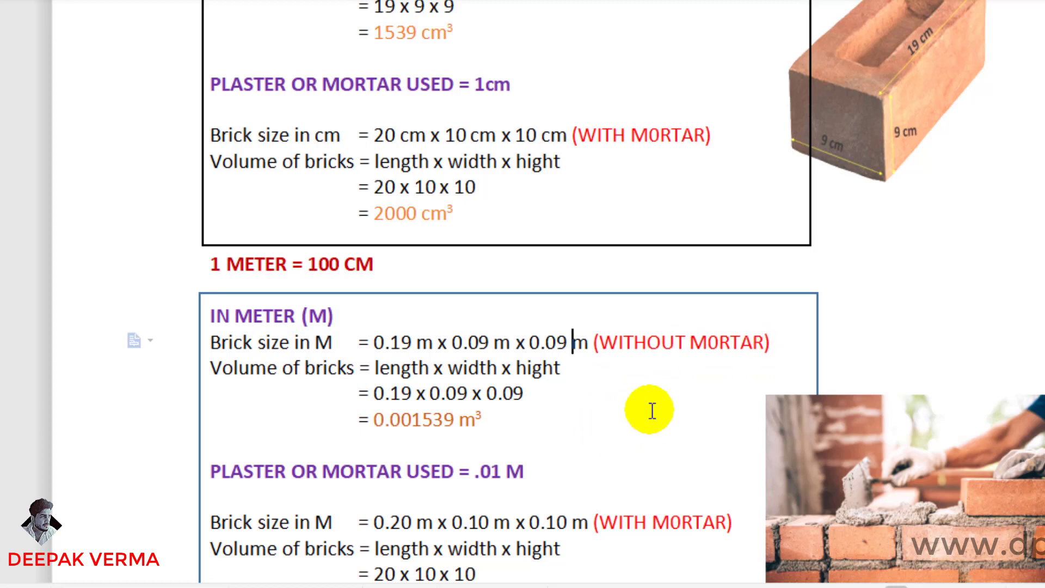
Change both metre volume labels and the centimetre with-mortar label to 'Volume of brick'.
{"action": "scroll", "coordinate": [646, 411], "scroll_direction": "down", "scroll_amount": 1}
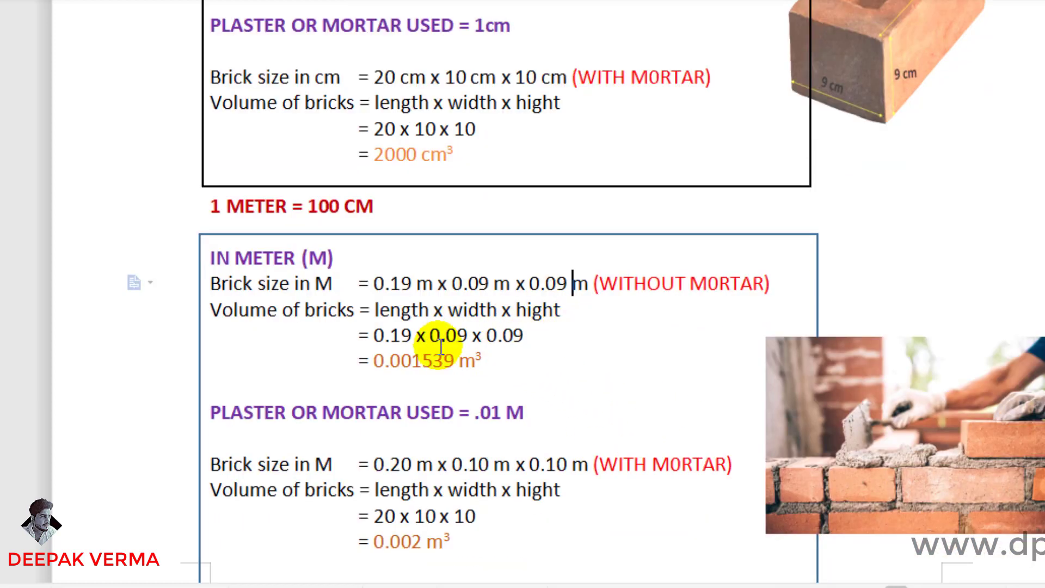
{"action": "scroll", "coordinate": [460, 375], "scroll_direction": "down", "scroll_amount": 1}
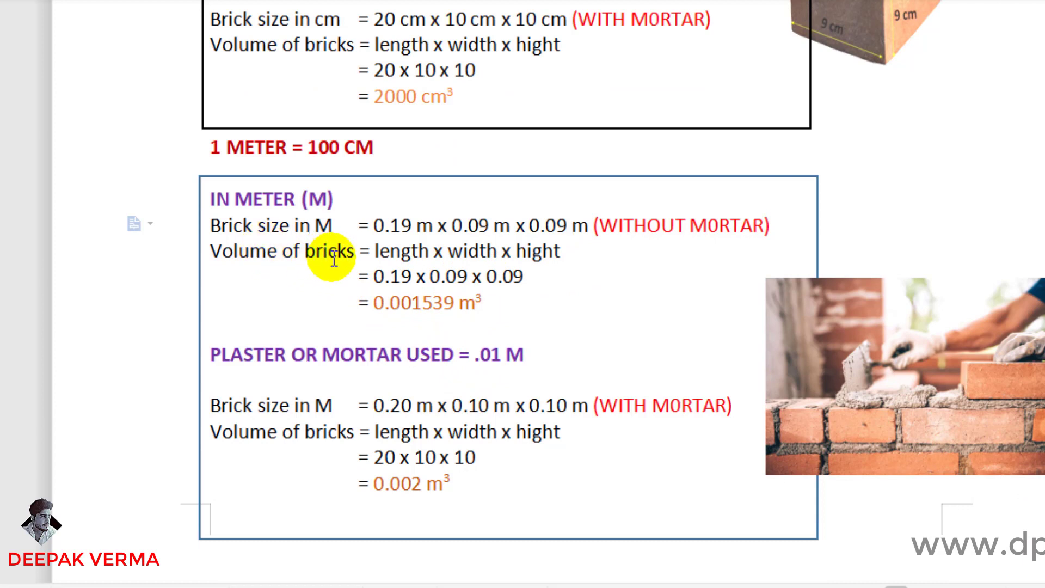
{"action": "left_click", "coordinate": [351, 251]}
{"action": "key", "text": "BackSpace"}
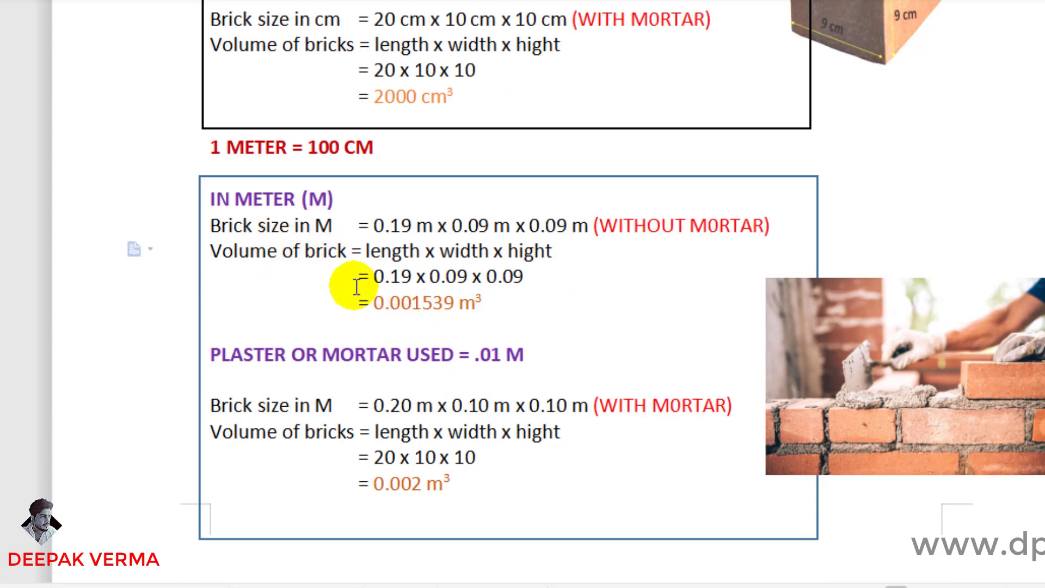
{"action": "left_click", "coordinate": [355, 431]}
{"action": "key", "text": "BackSpace"}
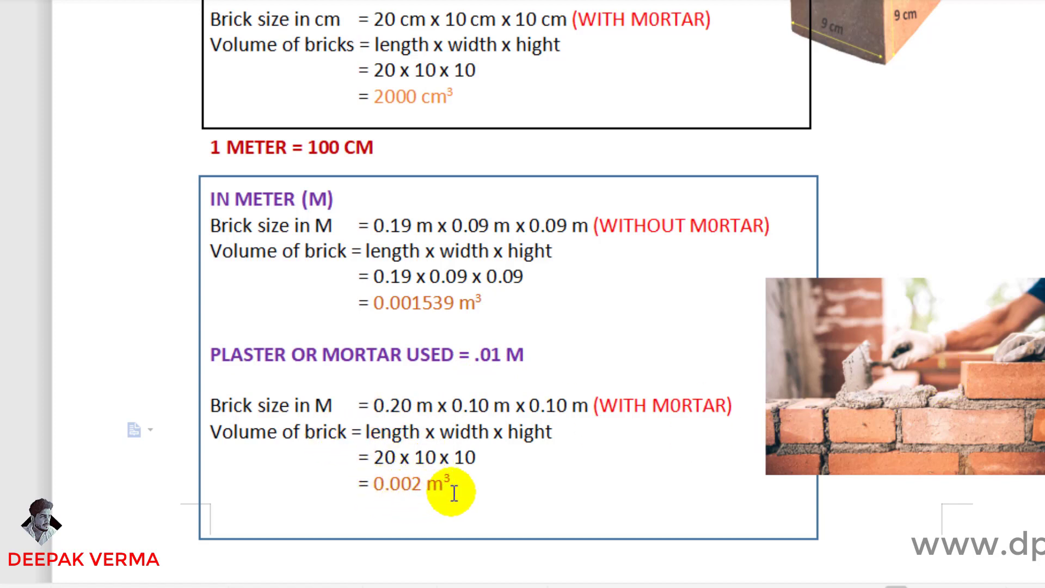
{"action": "left_click", "coordinate": [354, 46]}
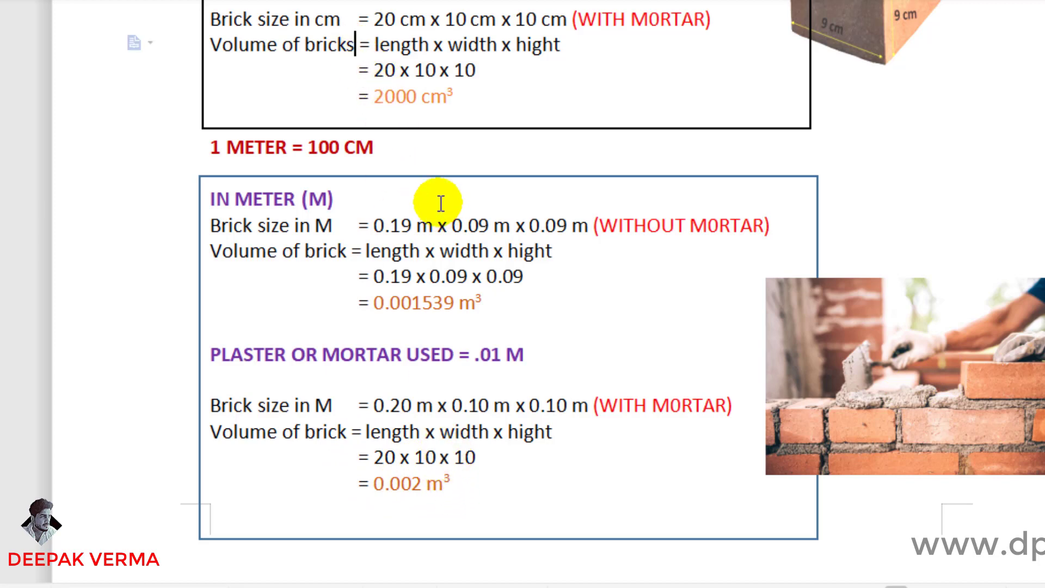
{"action": "key", "text": "BackSpace"}
{"action": "scroll", "coordinate": [416, 490], "scroll_direction": "up", "scroll_amount": 1}
Change the centimetre without-mortar label to 'Volume of brick'.
{"action": "scroll", "coordinate": [430, 531], "scroll_direction": "up", "scroll_amount": 2}
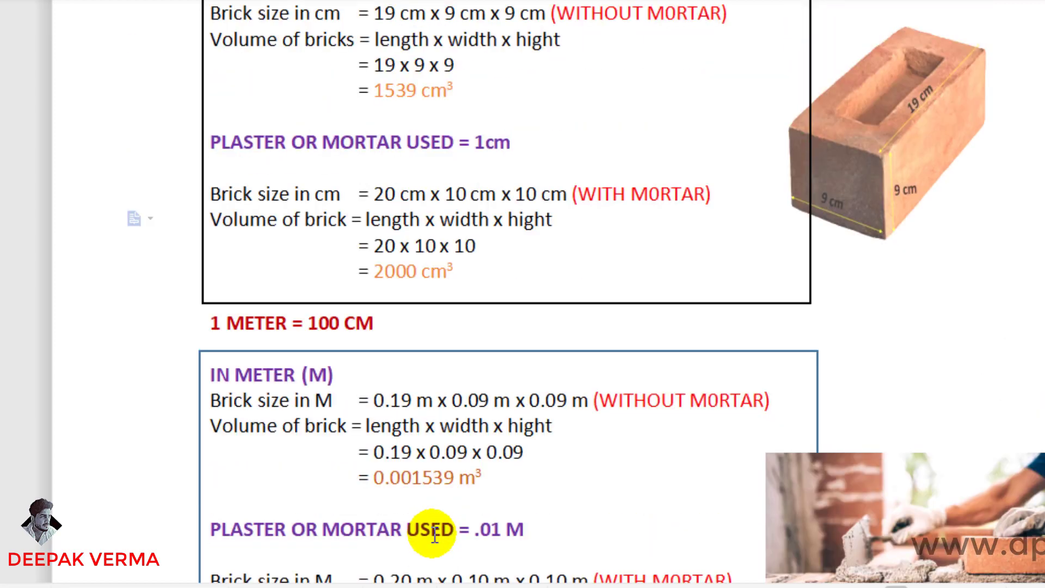
{"action": "scroll", "coordinate": [436, 538], "scroll_direction": "down", "scroll_amount": 2}
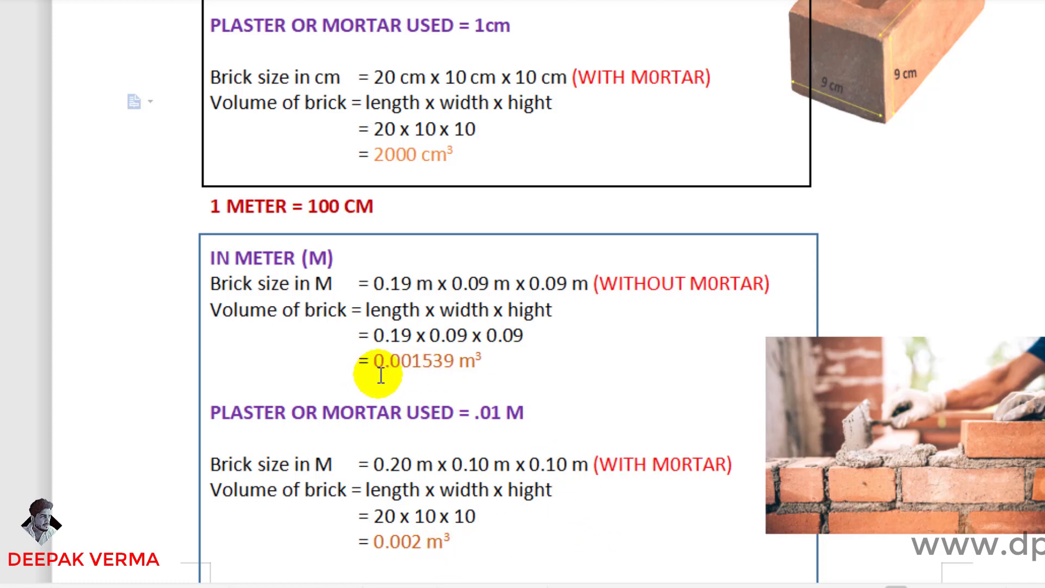
{"action": "scroll", "coordinate": [504, 357], "scroll_direction": "up", "scroll_amount": 3}
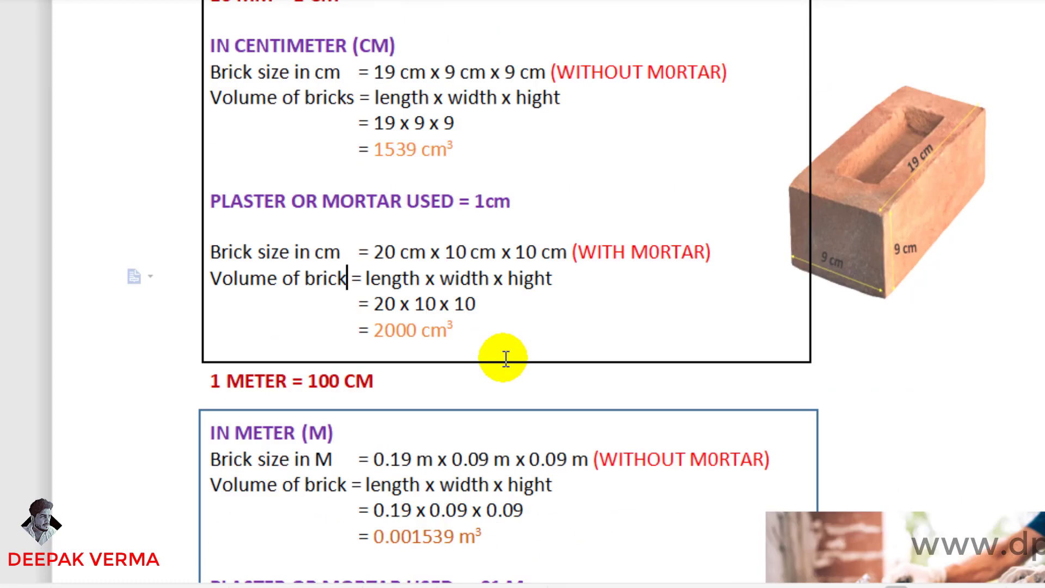
{"action": "left_click", "coordinate": [355, 155]}
{"action": "key", "text": "BackSpace"}
{"action": "scroll", "coordinate": [490, 218], "scroll_direction": "up", "scroll_amount": 1}
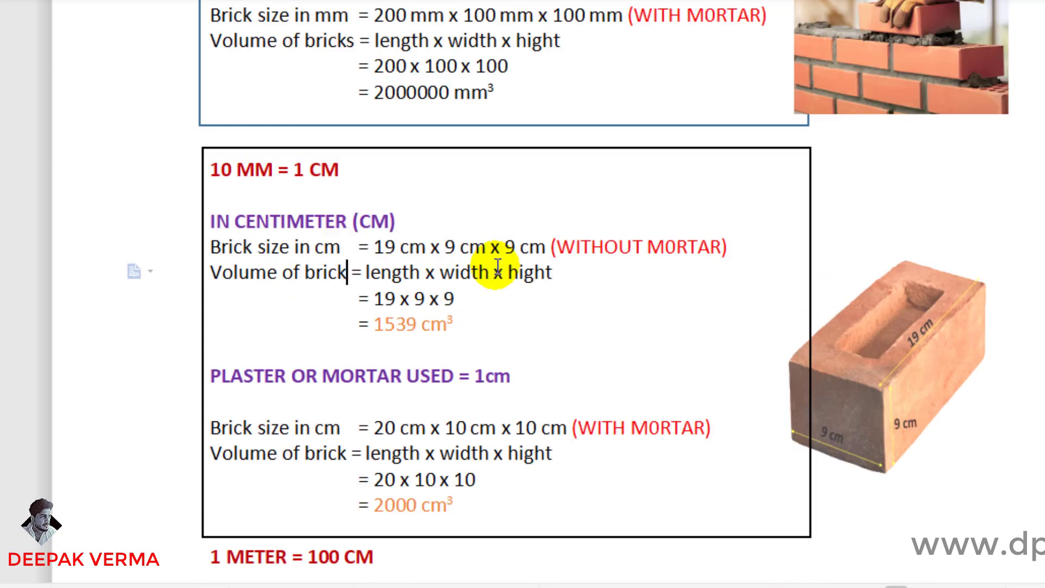
{"action": "scroll", "coordinate": [392, 233], "scroll_direction": "up", "scroll_amount": 2}
Change both millimetre volume labels to 'Volume of brick'.
{"action": "left_click", "coordinate": [355, 157]}
{"action": "key", "text": "BackSpace"}
{"action": "scroll", "coordinate": [467, 270], "scroll_direction": "up", "scroll_amount": 2}
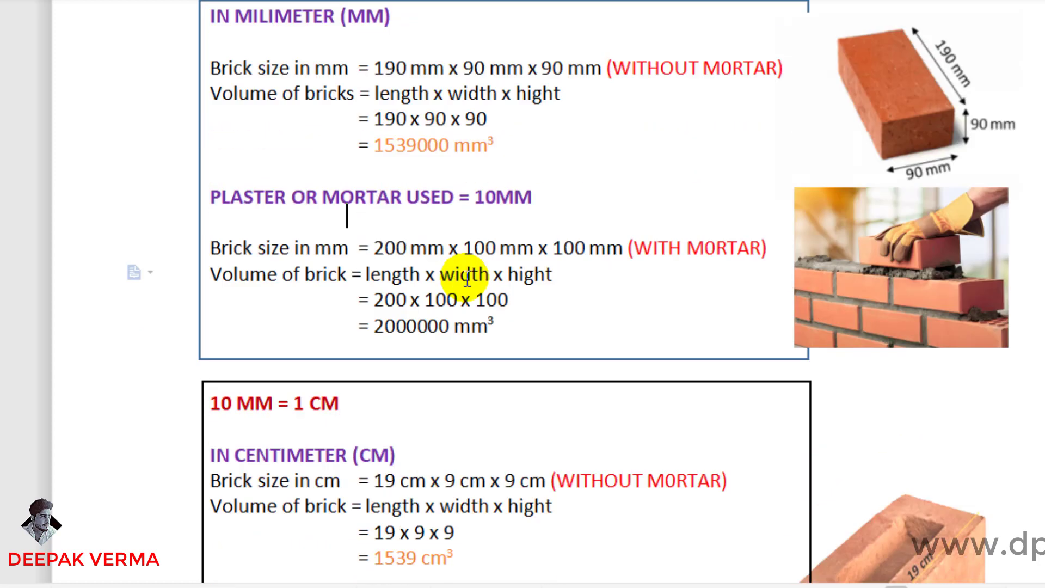
{"action": "scroll", "coordinate": [463, 269], "scroll_direction": "up", "scroll_amount": 1}
{"action": "key", "text": "BackSpace"}
{"action": "scroll", "coordinate": [469, 268], "scroll_direction": "down", "scroll_amount": 2}
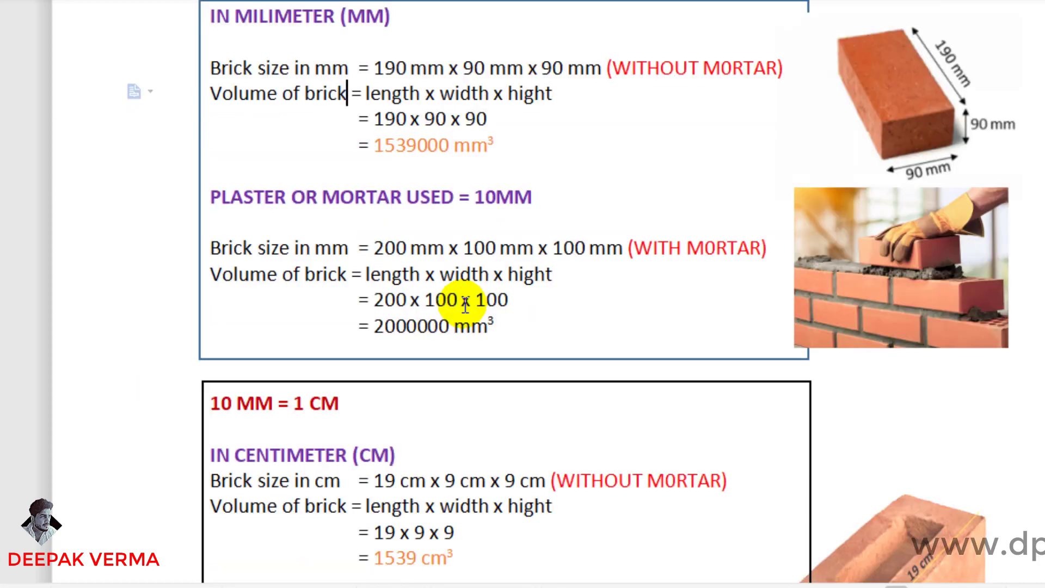
{"action": "scroll", "coordinate": [553, 240], "scroll_direction": "down", "scroll_amount": 3}
{"action": "scroll", "coordinate": [462, 304], "scroll_direction": "down", "scroll_amount": 5}
{"action": "scroll", "coordinate": [465, 305], "scroll_direction": "down", "scroll_amount": 1}
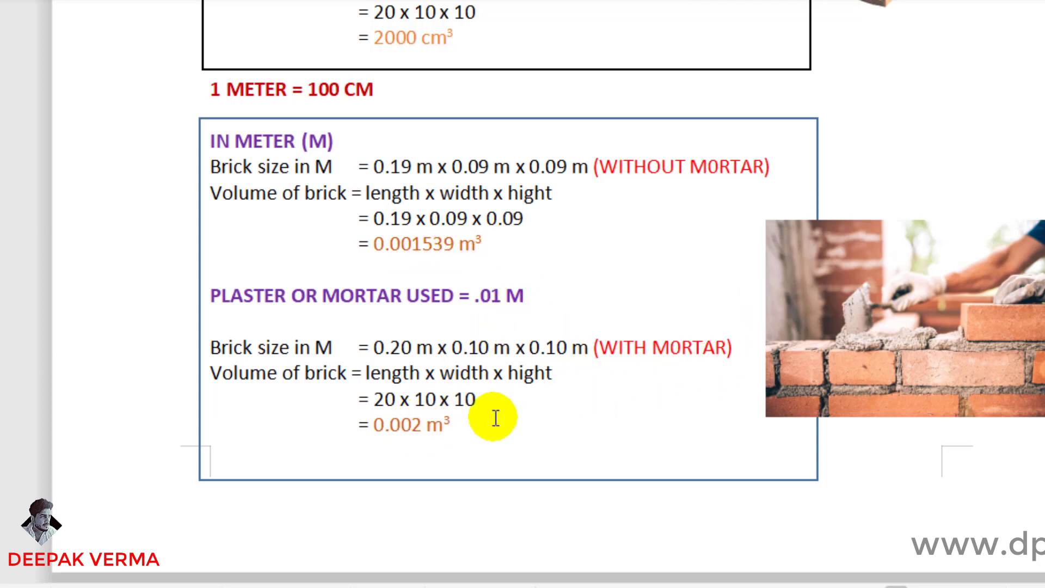
{"action": "scroll", "coordinate": [500, 400], "scroll_direction": "down", "scroll_amount": 3}
{"action": "scroll", "coordinate": [497, 396], "scroll_direction": "down", "scroll_amount": 3}
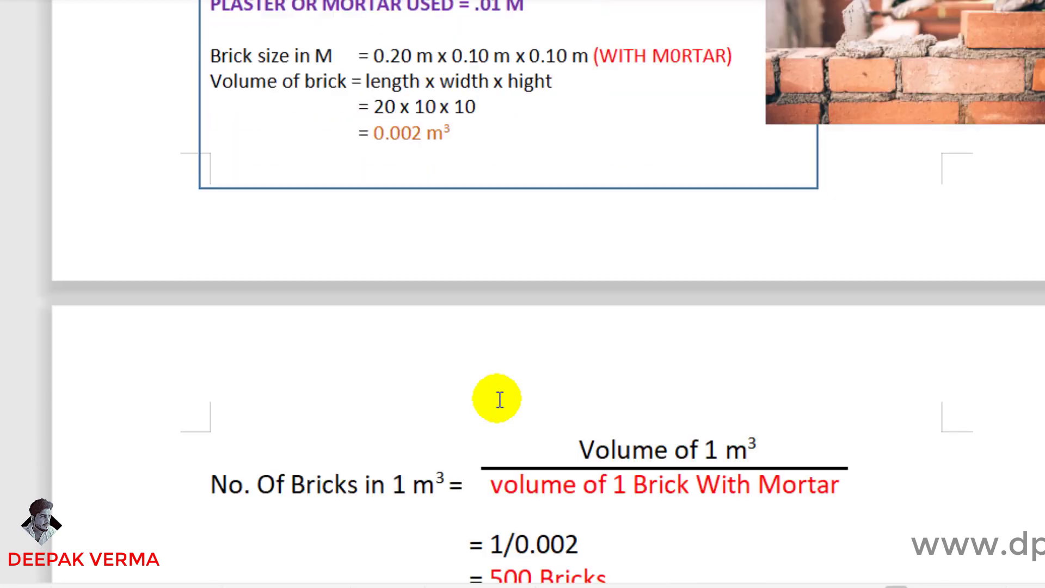
{"action": "scroll", "coordinate": [497, 397], "scroll_direction": "down", "scroll_amount": 2}
{"action": "scroll", "coordinate": [466, 401], "scroll_direction": "down", "scroll_amount": 1}
{"action": "scroll", "coordinate": [423, 362], "scroll_direction": "down", "scroll_amount": 1}
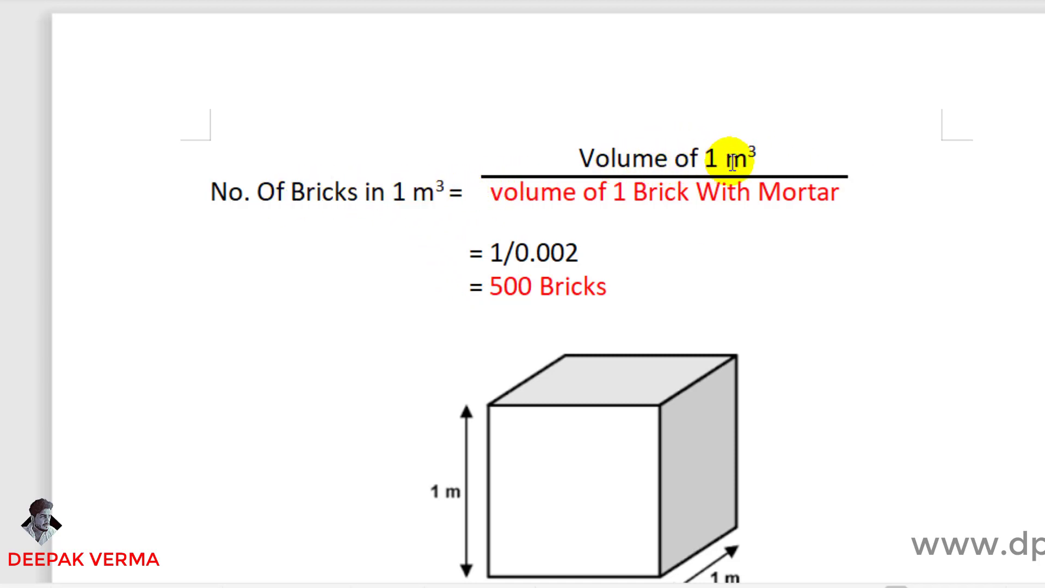
{"action": "scroll", "coordinate": [732, 250], "scroll_direction": "down", "scroll_amount": 2}
{"action": "scroll", "coordinate": [730, 250], "scroll_direction": "down", "scroll_amount": 2}
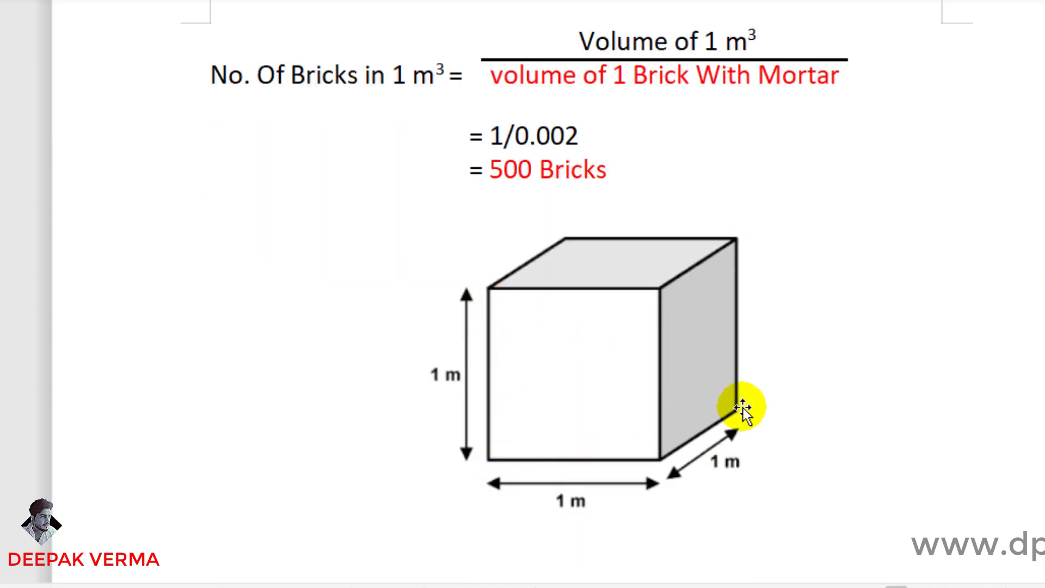
{"action": "scroll", "coordinate": [626, 191], "scroll_direction": "up", "scroll_amount": 1}
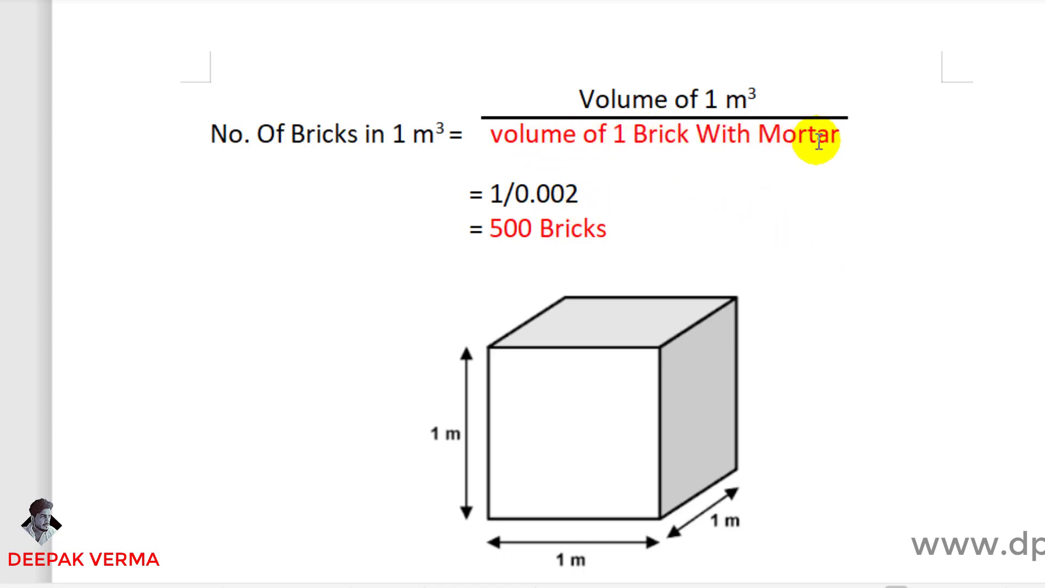
{"action": "scroll", "coordinate": [862, 320], "scroll_direction": "up", "scroll_amount": 10}
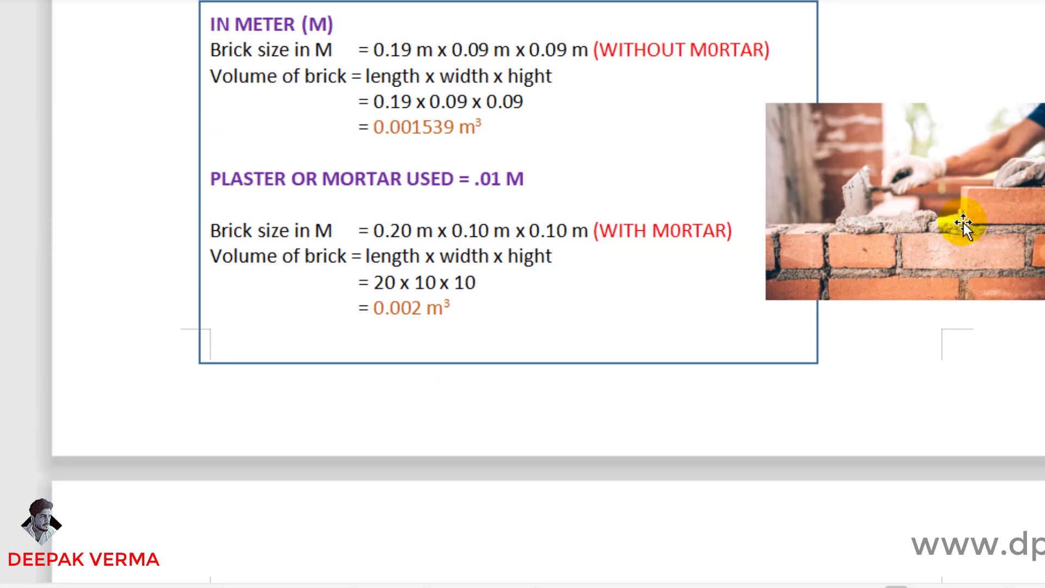
{"action": "scroll", "coordinate": [930, 234], "scroll_direction": "down", "scroll_amount": 5}
{"action": "scroll", "coordinate": [929, 240], "scroll_direction": "down", "scroll_amount": 5}
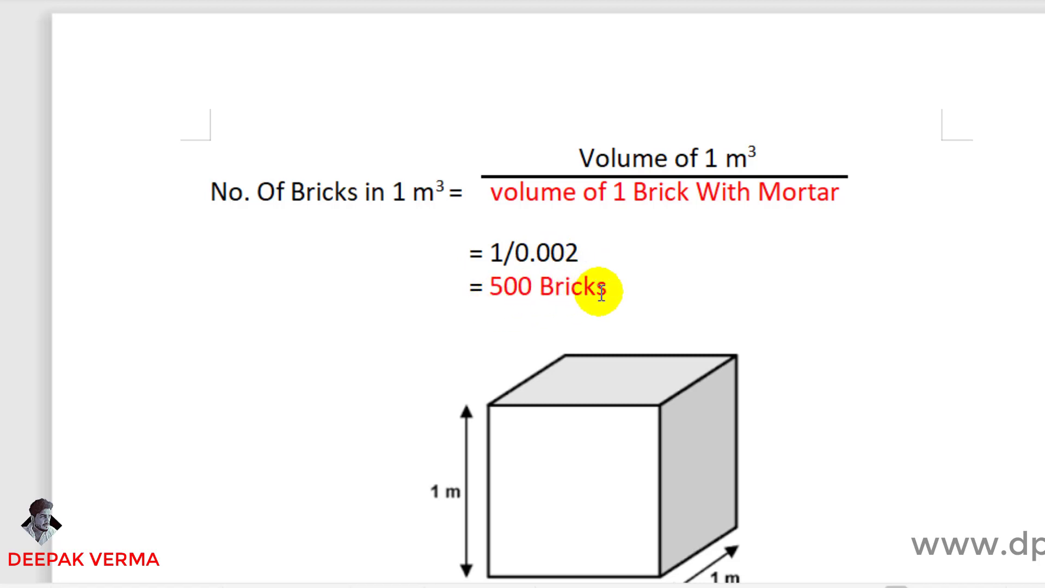
{"action": "scroll", "coordinate": [567, 393], "scroll_direction": "down", "scroll_amount": 2}
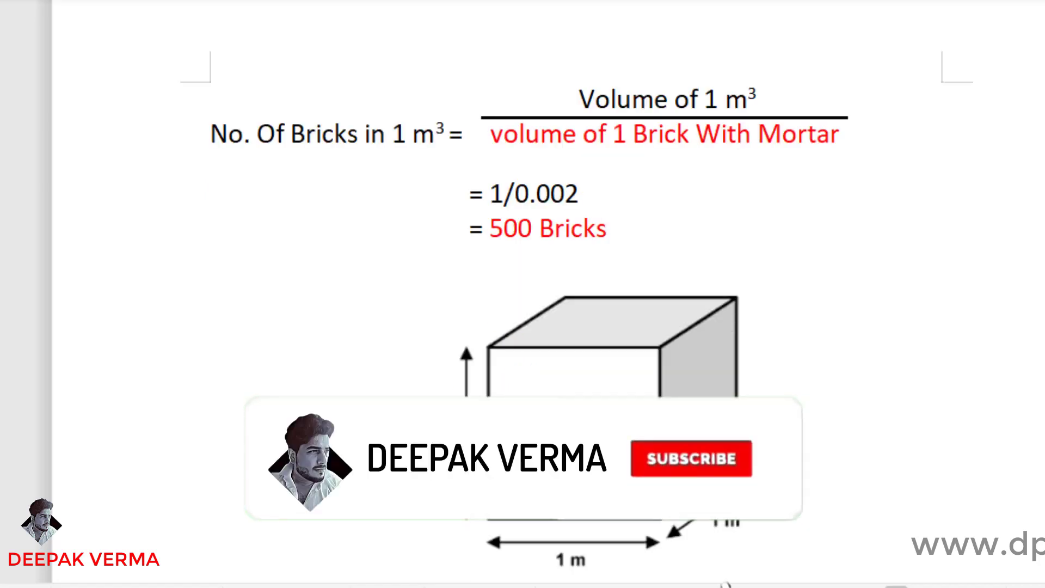
{"action": "scroll", "coordinate": [567, 393], "scroll_direction": "down", "scroll_amount": 2}
{"action": "scroll", "coordinate": [630, 292], "scroll_direction": "up", "scroll_amount": 2}
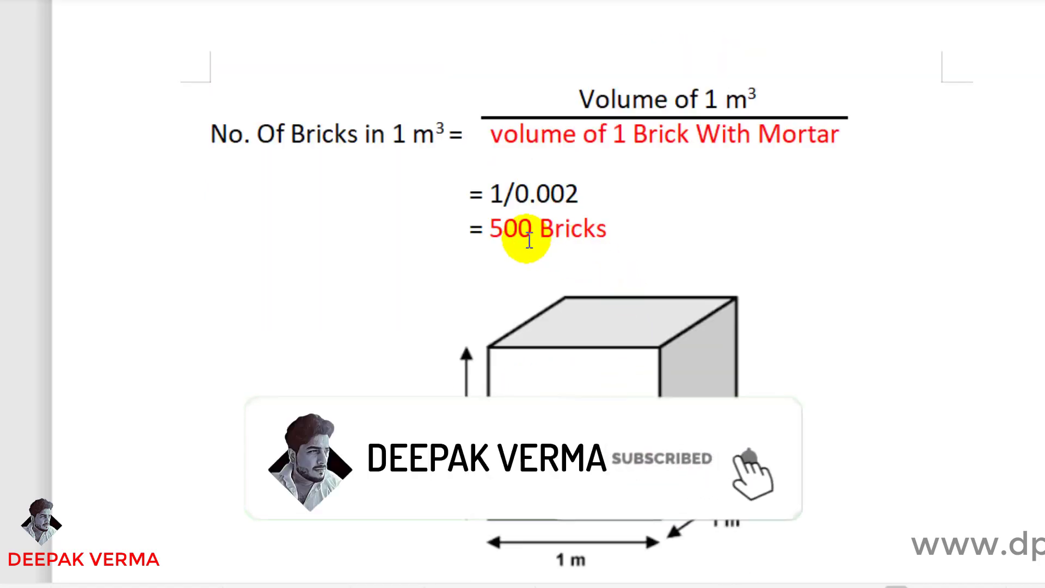
{"action": "scroll", "coordinate": [632, 311], "scroll_direction": "up", "scroll_amount": 2}
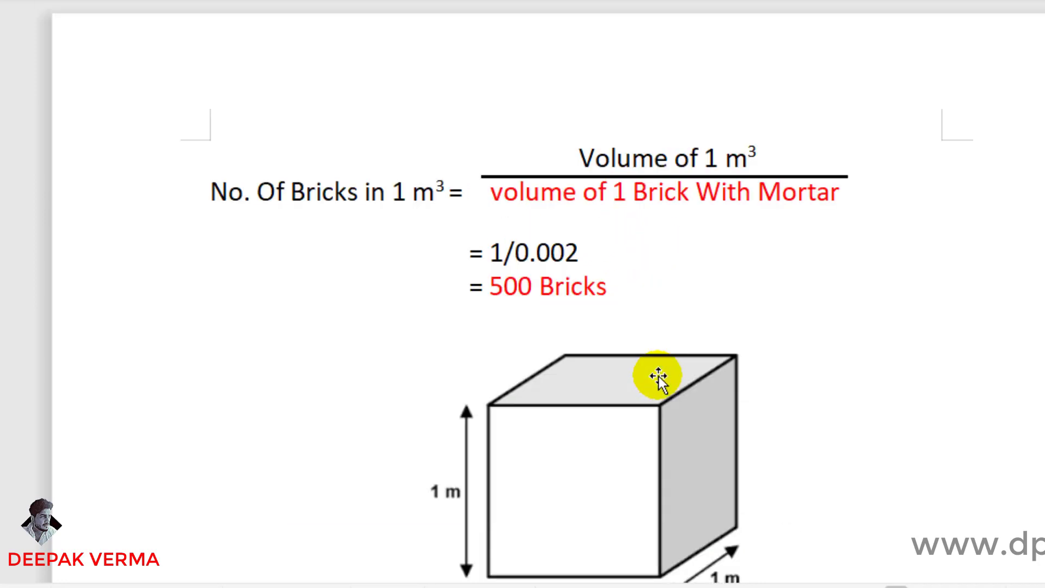
{"action": "scroll", "coordinate": [658, 375], "scroll_direction": "down", "scroll_amount": 2}
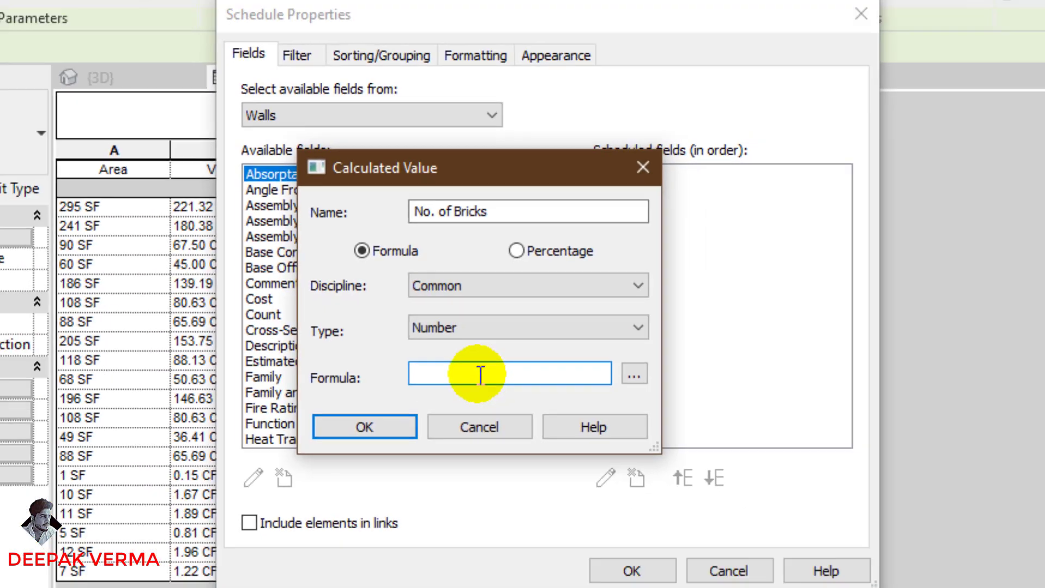
Discard the unfinished calculated value and start a new one named 'No. of Bricks'.
{"action": "left_click", "coordinate": [550, 203]}
{"action": "left_click", "coordinate": [685, 109]}
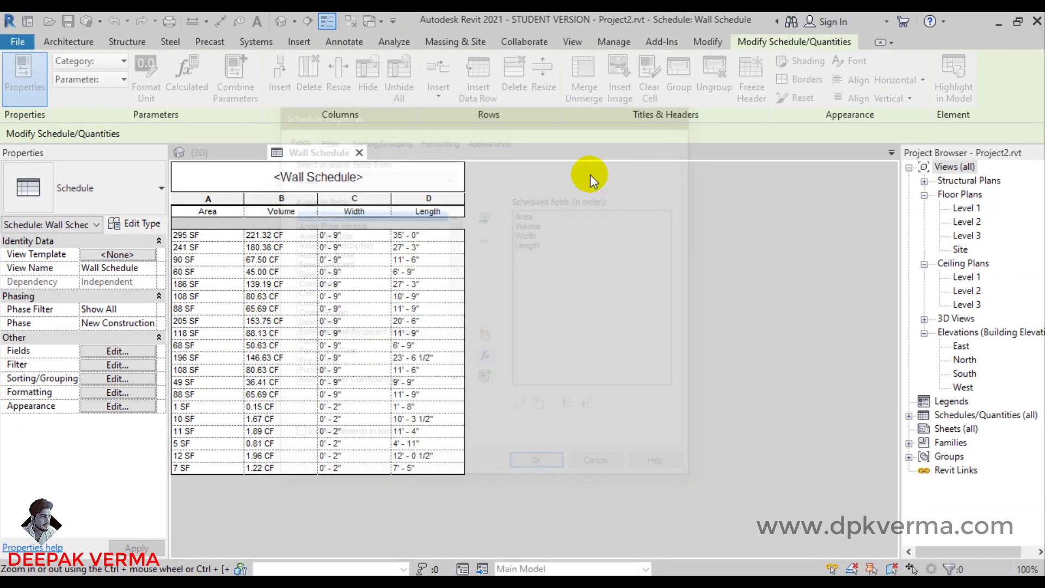
{"action": "left_click", "coordinate": [97, 355]}
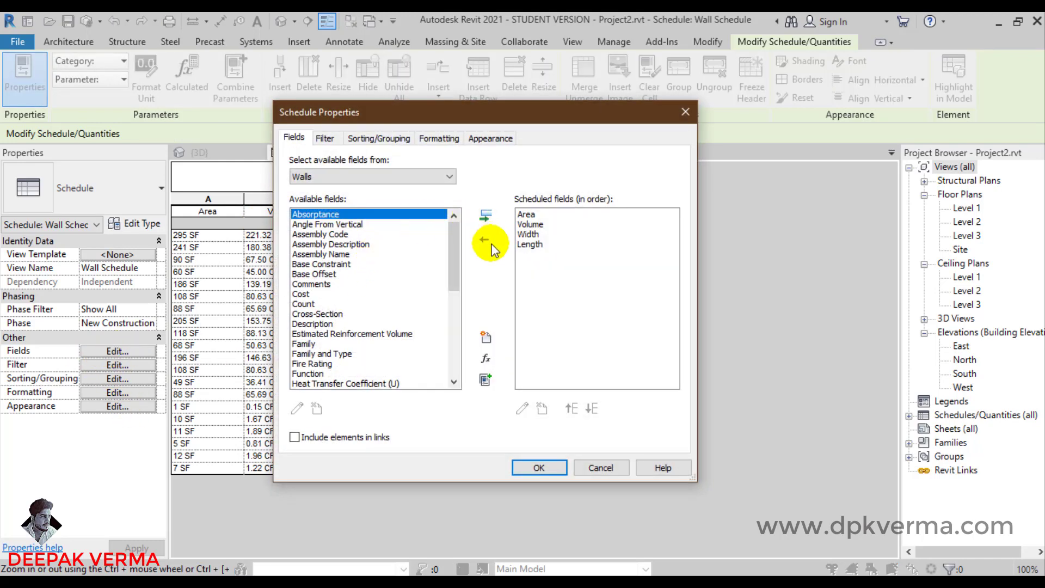
{"action": "left_click", "coordinate": [486, 359]}
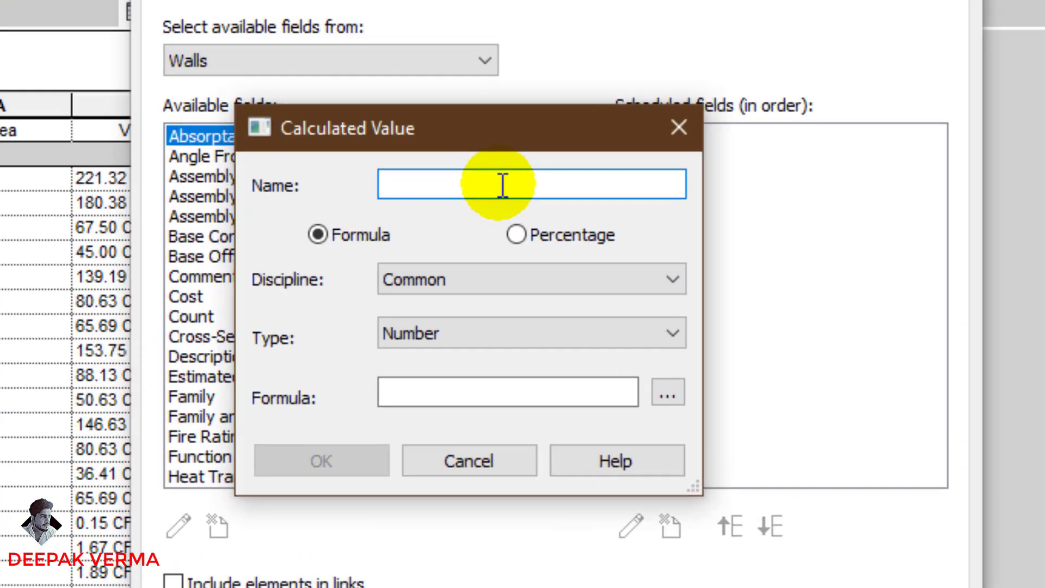
{"action": "type", "text": "N"}
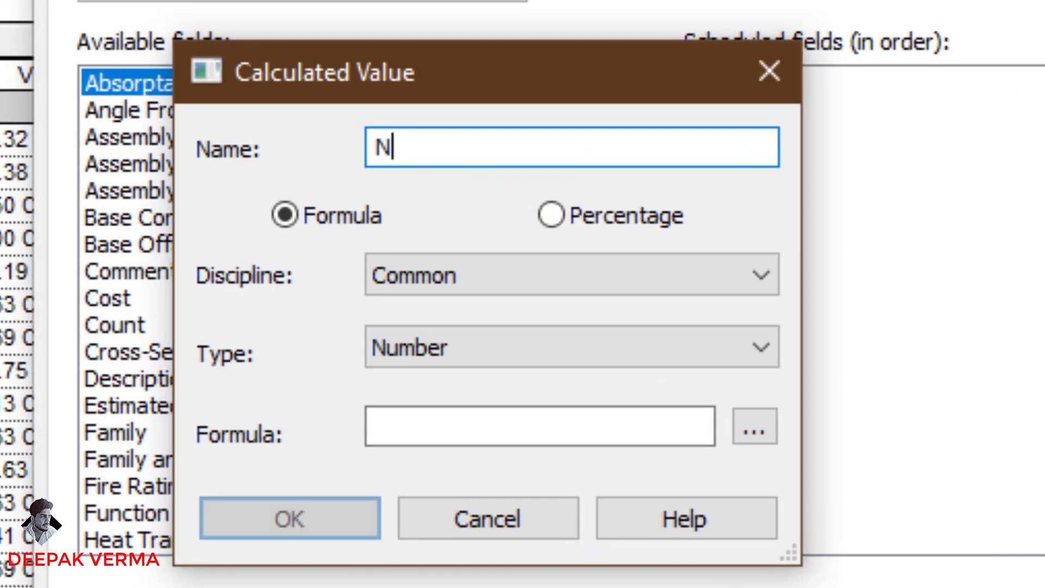
{"action": "type", "text": "o. of Bricks"}
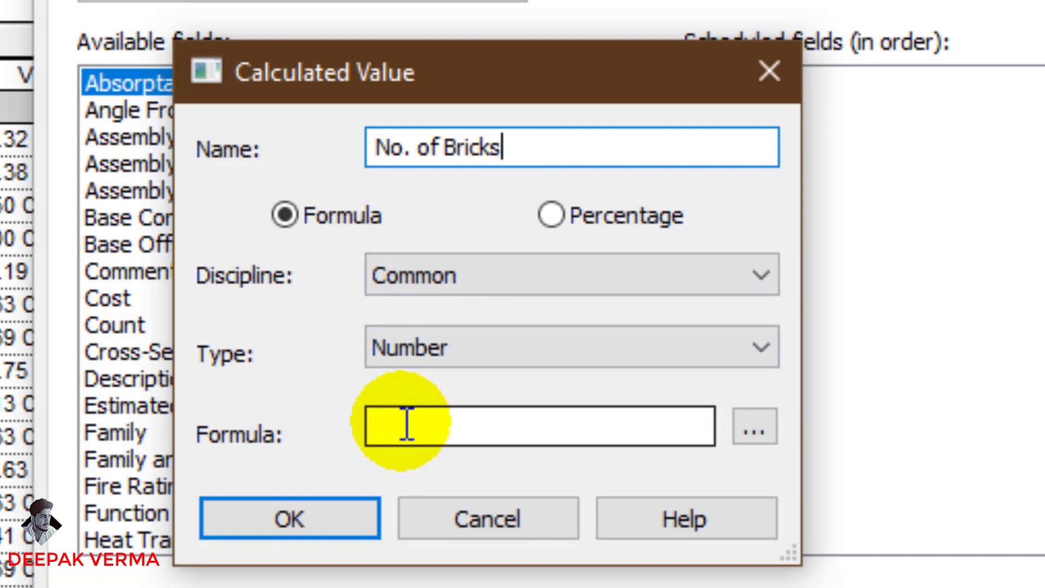
{"action": "left_click", "coordinate": [425, 426]}
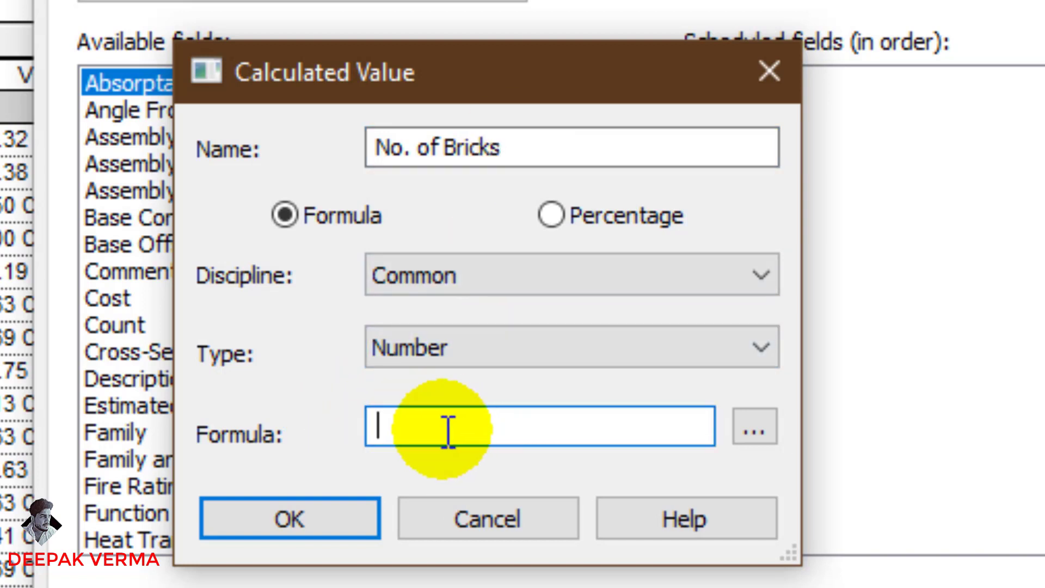
Give No. of Bricks the formula Volume/0.002m^3 and confirm the field.
{"action": "left_click", "coordinate": [743, 441]}
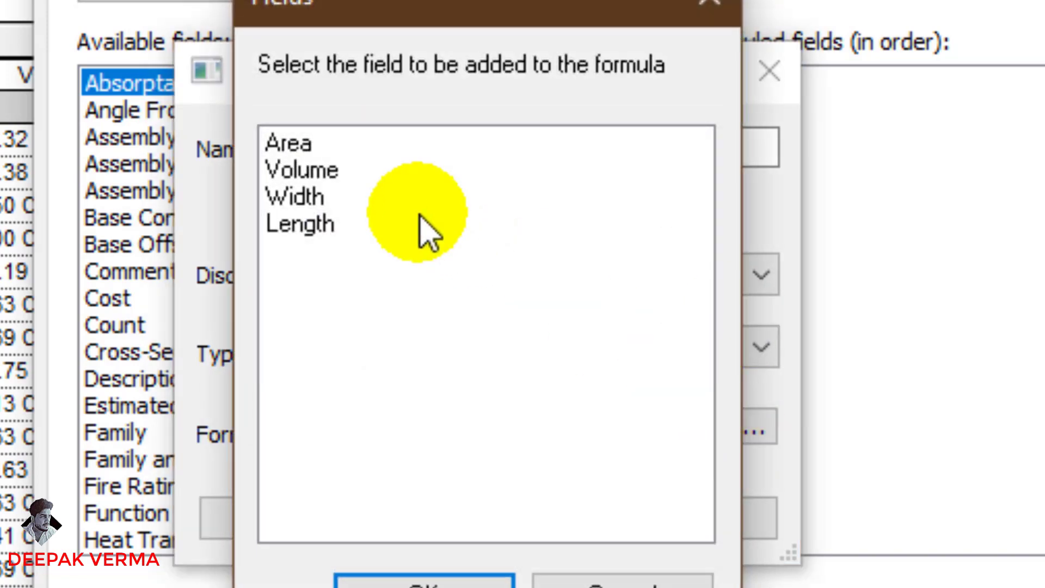
{"action": "left_click", "coordinate": [283, 171]}
{"action": "left_click", "coordinate": [424, 580]}
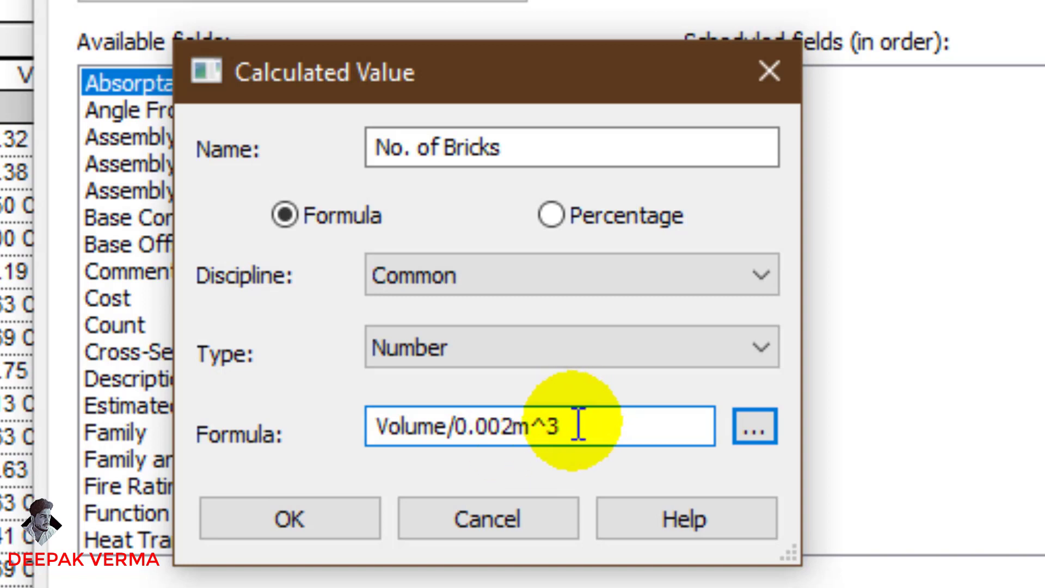
{"action": "left_click_drag", "start_coordinate": [577, 425], "coordinate": [364, 427]}
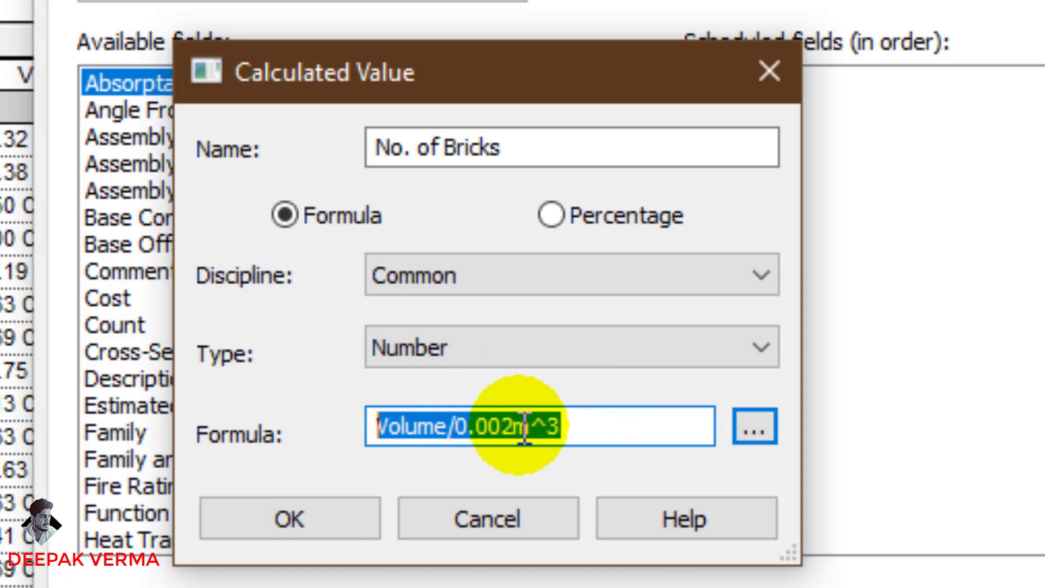
{"action": "left_click", "coordinate": [552, 426]}
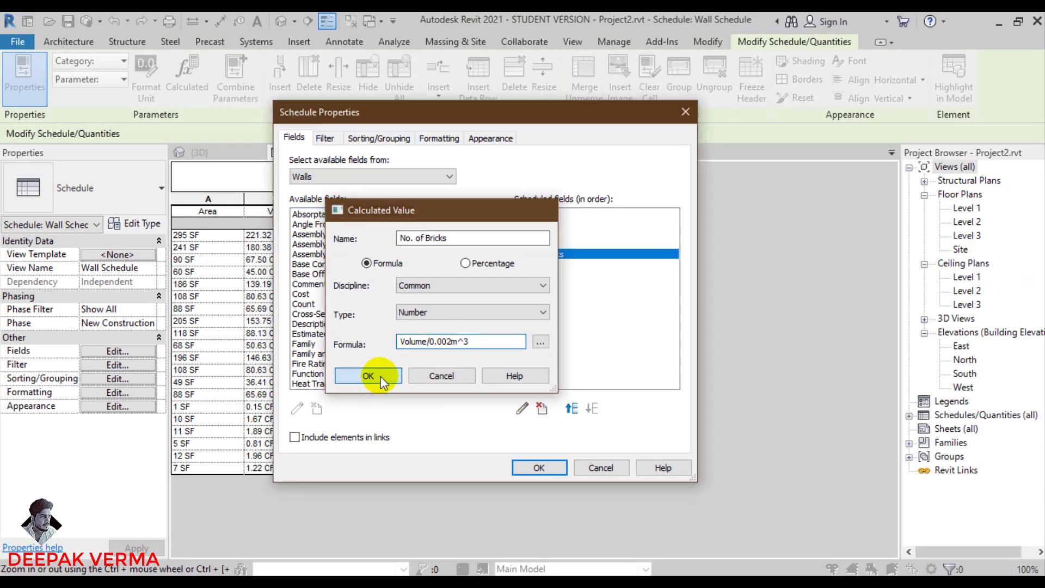
{"action": "left_click", "coordinate": [376, 375]}
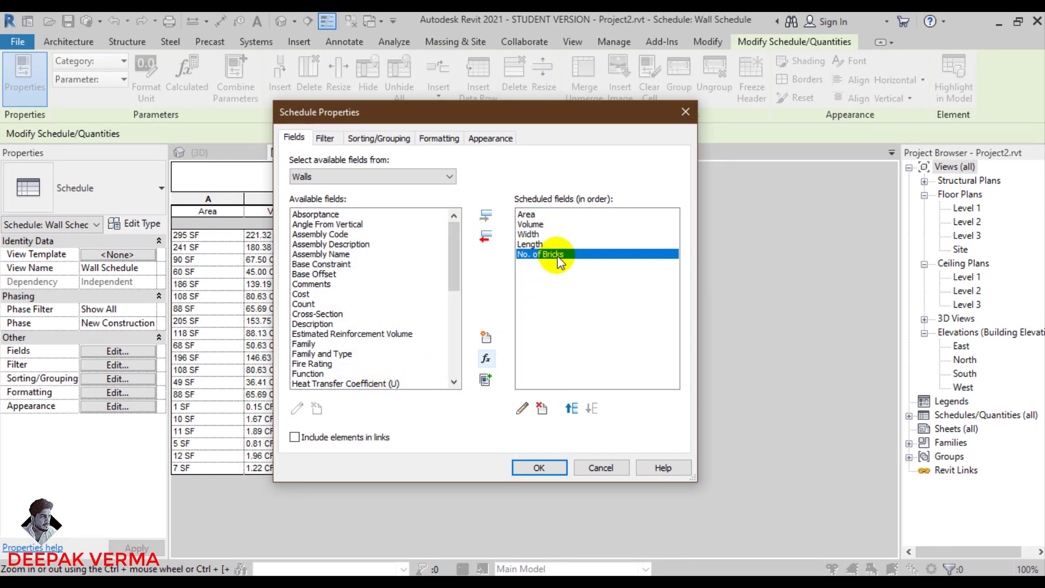
Format the No. of Bricks column as Fixed with 0 decimal places, showing counts like 3134.
{"action": "left_click", "coordinate": [538, 468]}
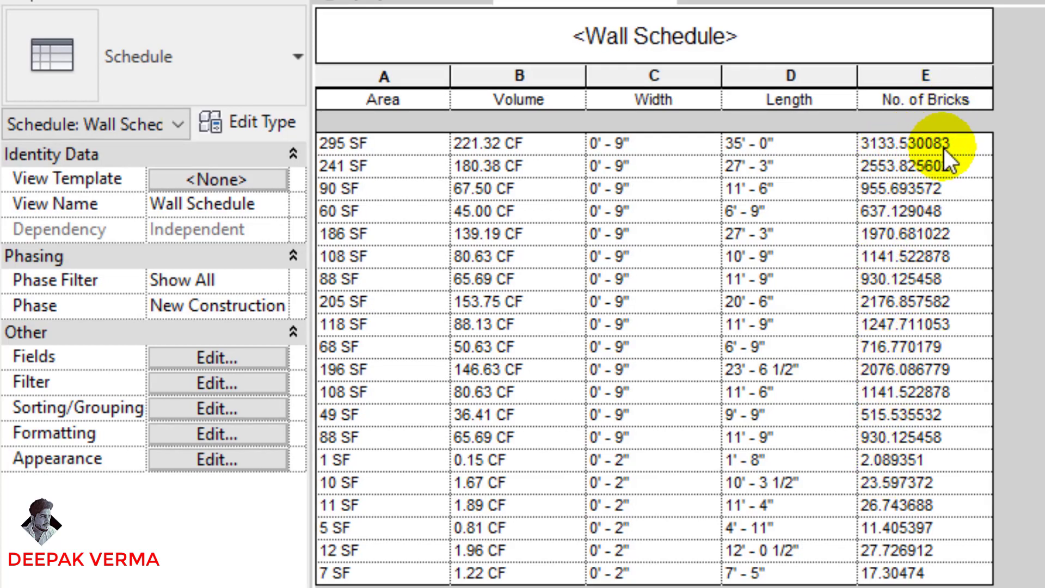
{"action": "left_click", "coordinate": [925, 75]}
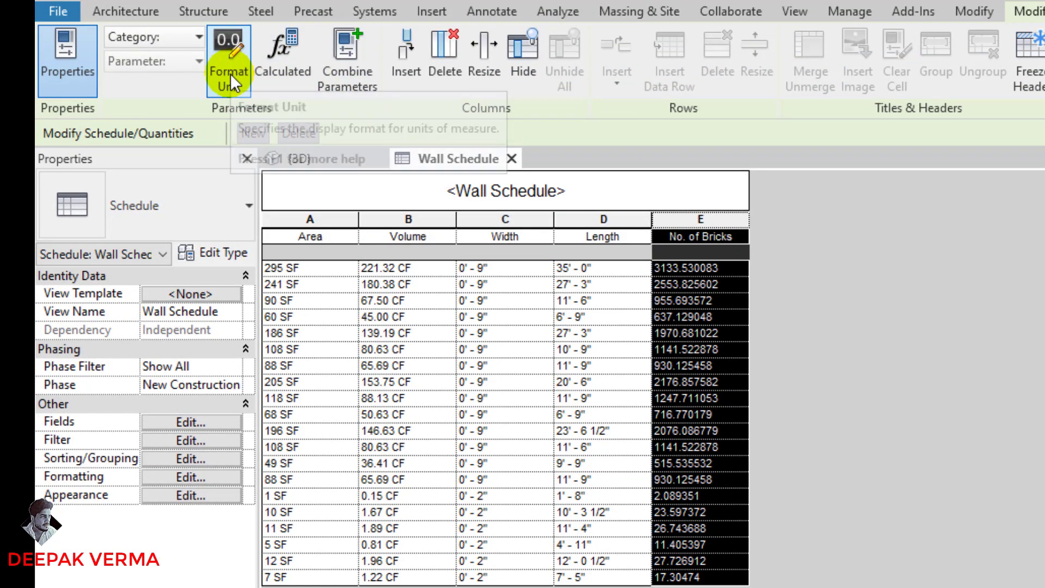
{"action": "left_click", "coordinate": [230, 73]}
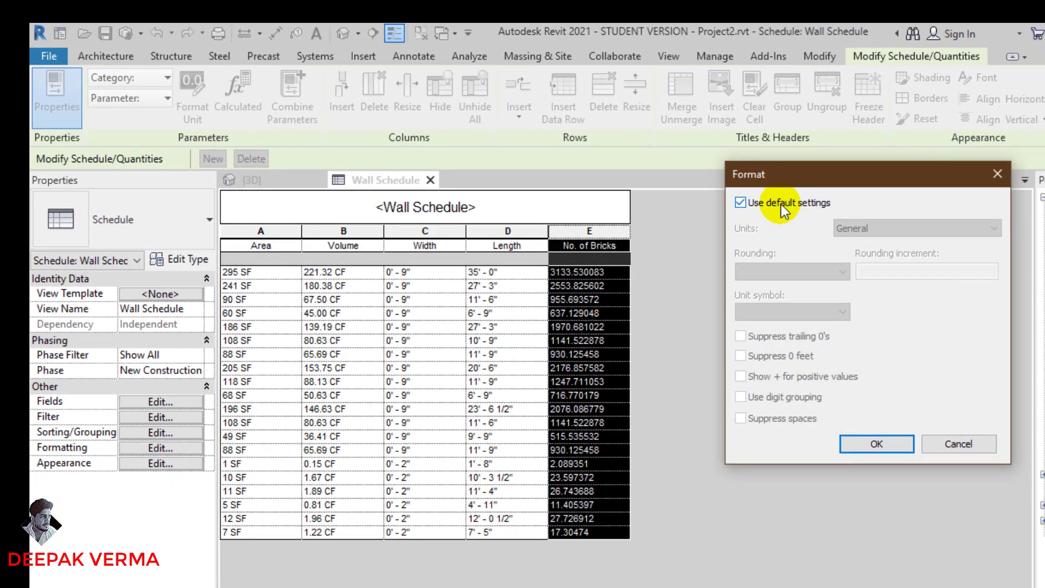
{"action": "left_click", "coordinate": [783, 207]}
{"action": "left_click", "coordinate": [885, 228]}
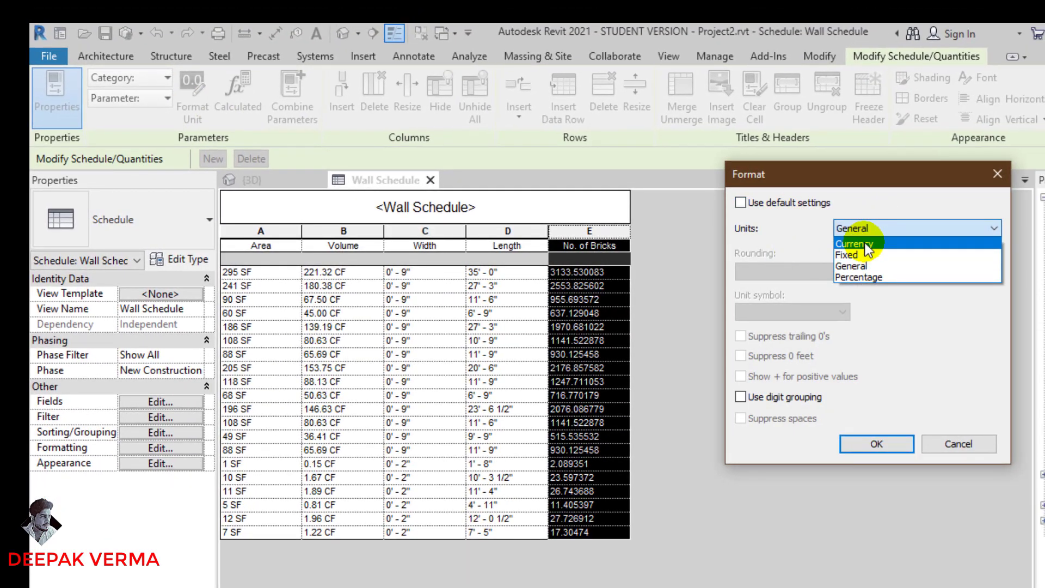
{"action": "left_click", "coordinate": [865, 255]}
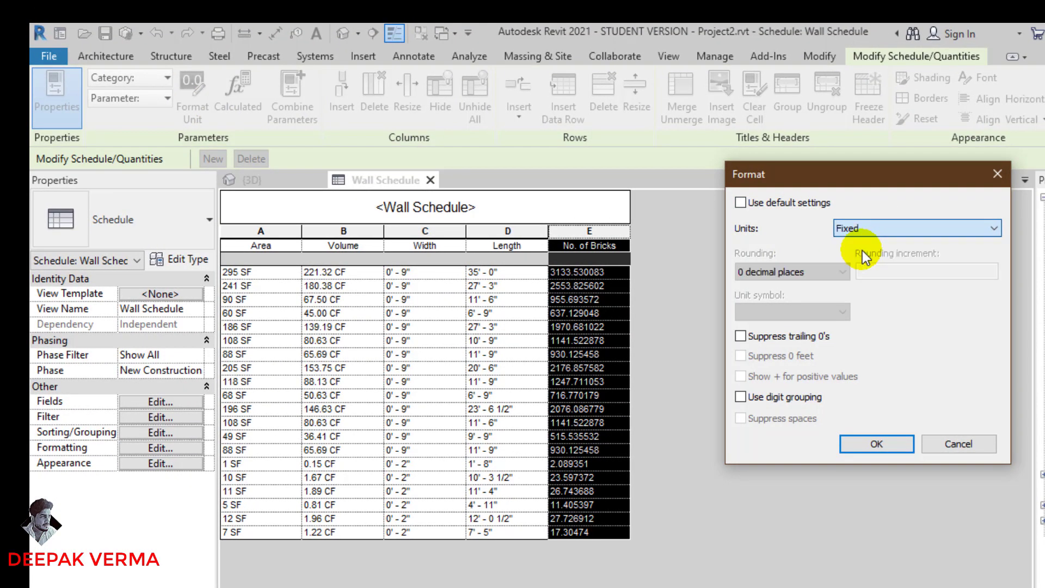
{"action": "left_click", "coordinate": [875, 443]}
{"action": "left_click", "coordinate": [605, 315]}
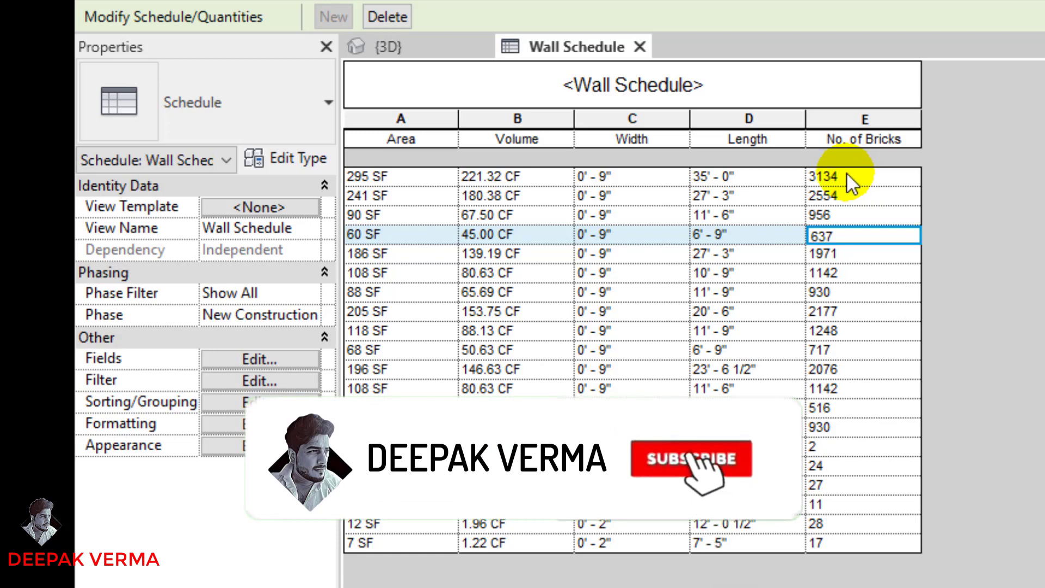
{"action": "left_click", "coordinate": [747, 182]}
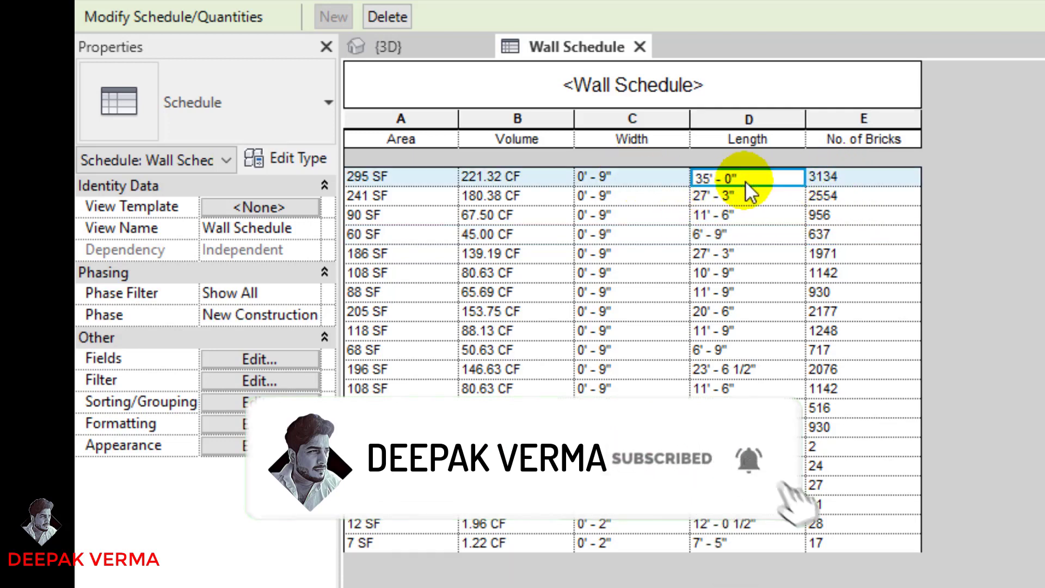
{"action": "left_click", "coordinate": [643, 185]}
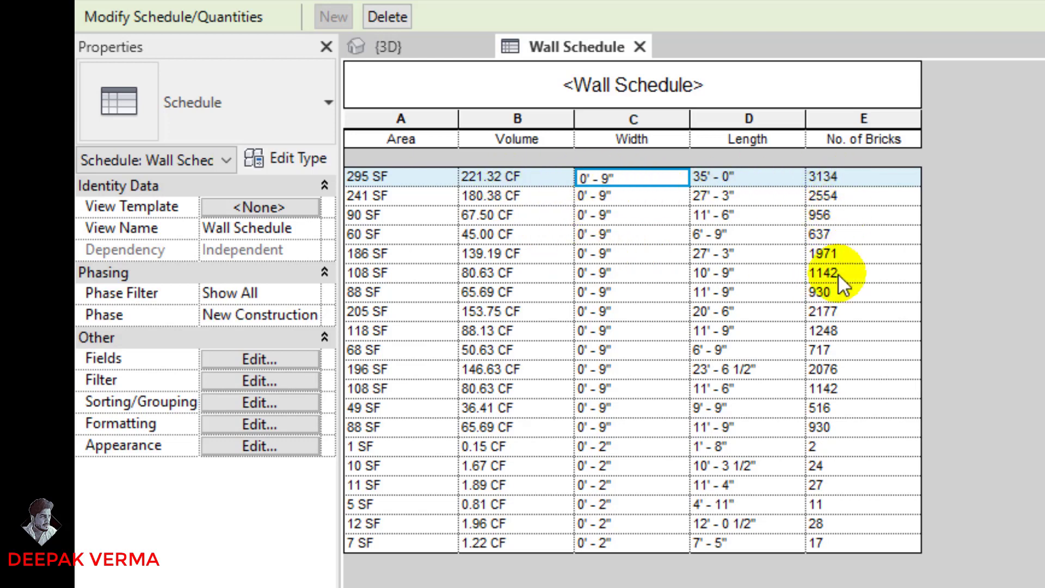
Add a calculated field named Cost of Bricks with the formula No. of Bricks*7.
{"action": "left_click", "coordinate": [276, 361]}
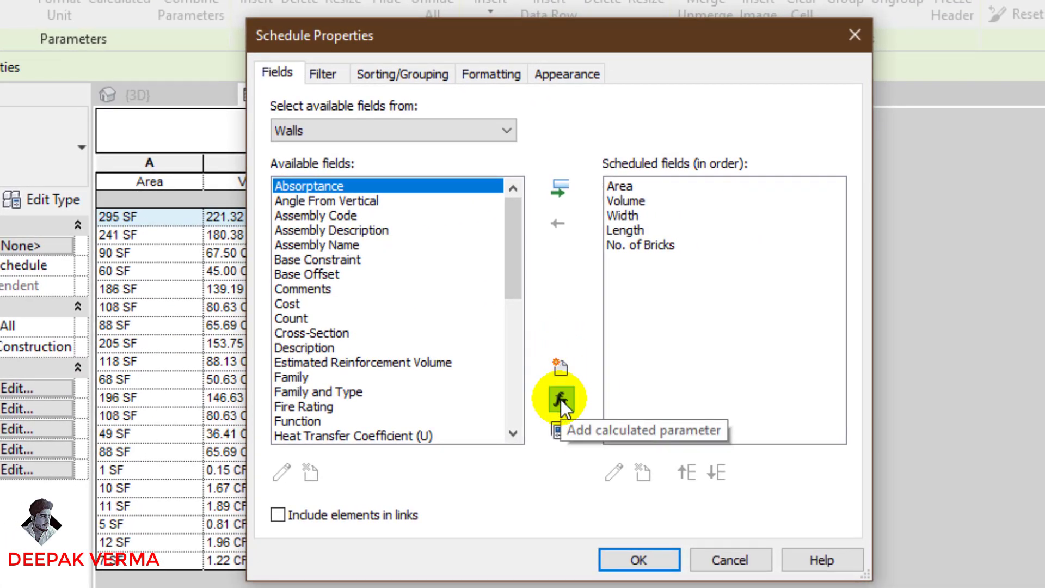
{"action": "left_click", "coordinate": [561, 400]}
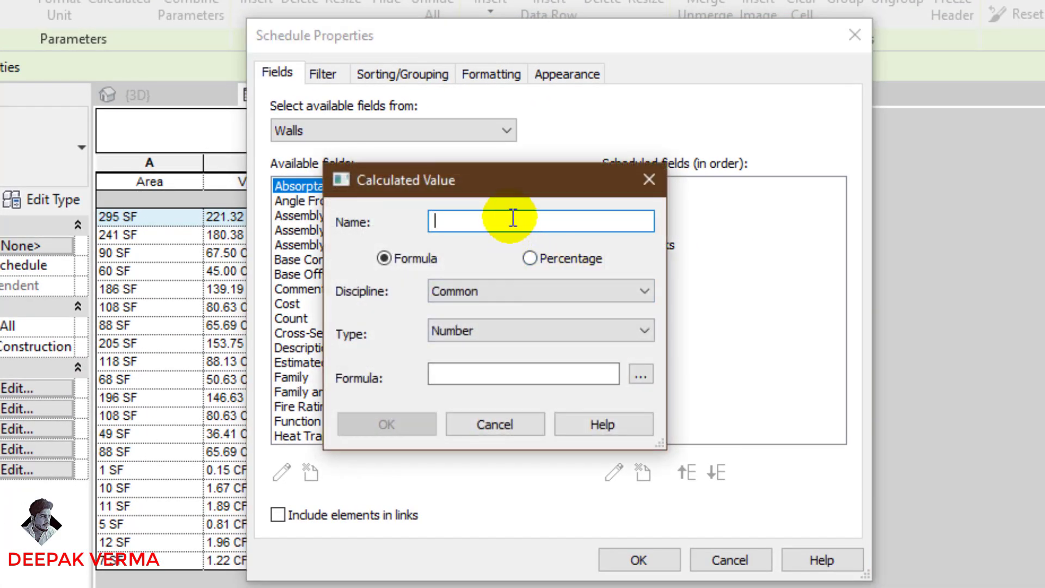
{"action": "type", "text": "Cost of Bricks"}
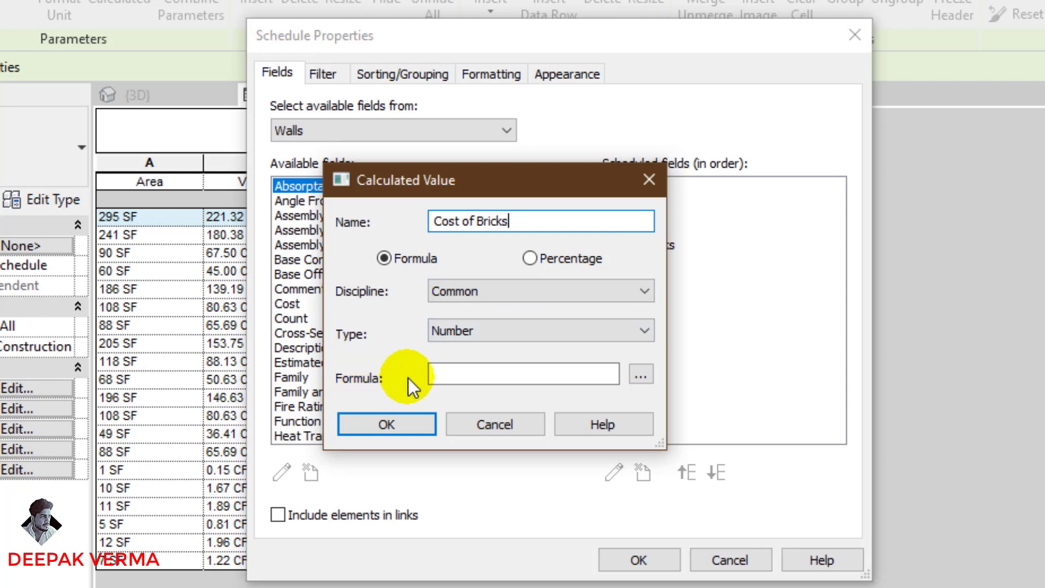
{"action": "left_click", "coordinate": [641, 374]}
{"action": "left_click", "coordinate": [421, 278]}
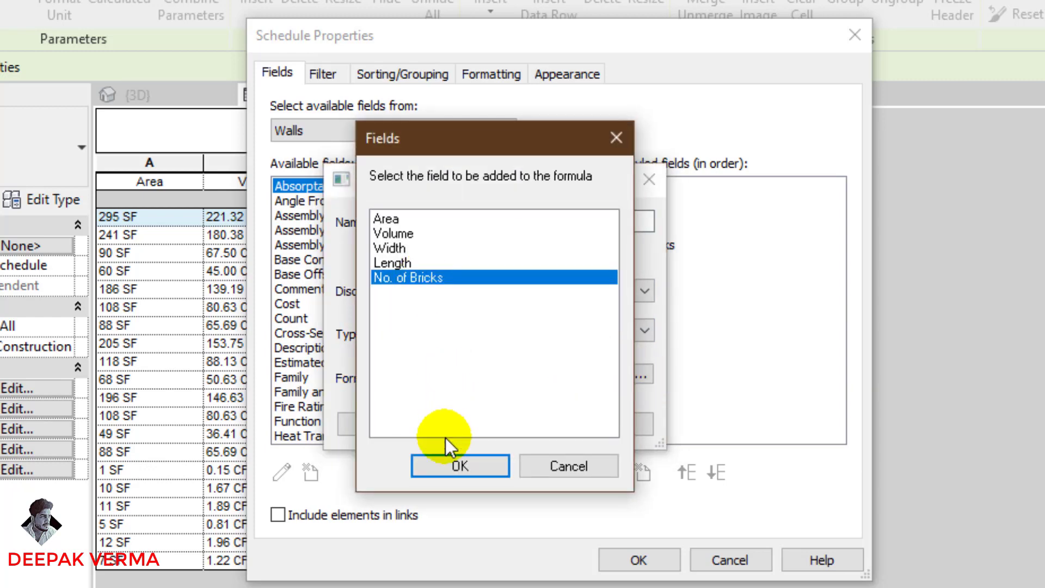
{"action": "left_click", "coordinate": [449, 464]}
{"action": "type", "text": "*"}
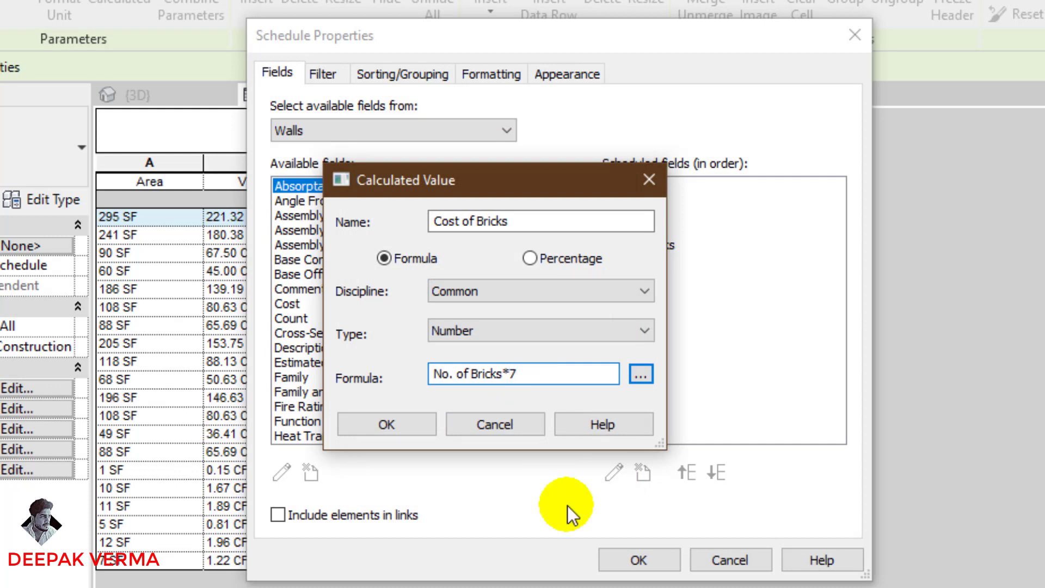
{"action": "left_click", "coordinate": [396, 425]}
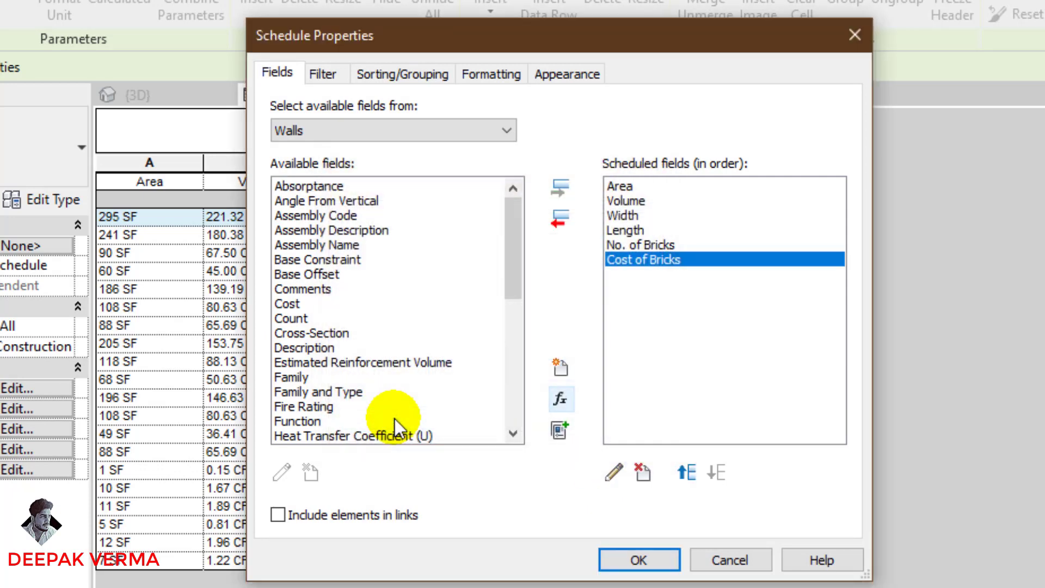
Format the Cost of Bricks column as Currency with no symbol, showing whole numbers.
{"action": "left_click", "coordinate": [638, 561]}
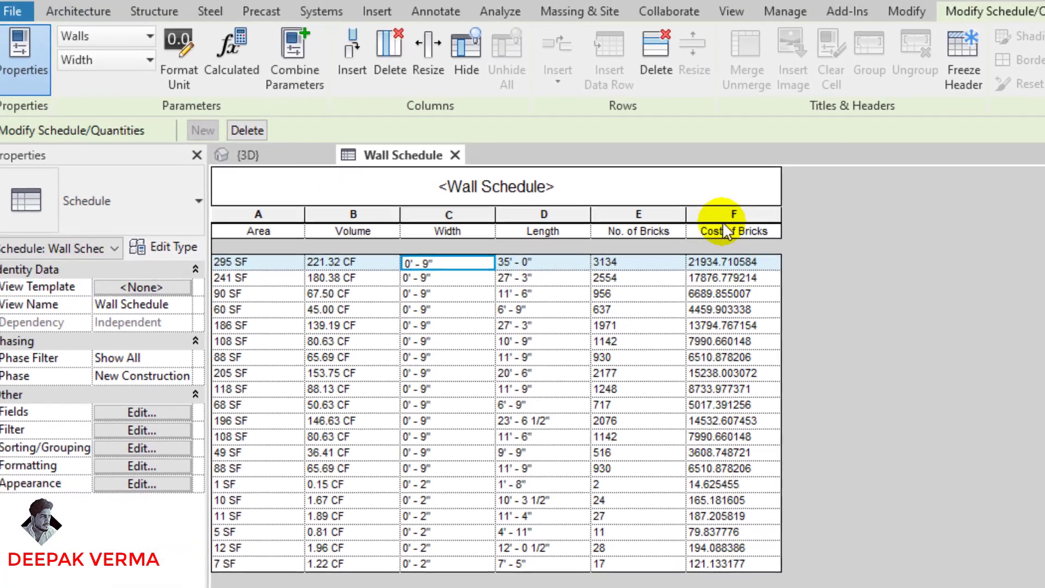
{"action": "left_click", "coordinate": [716, 215]}
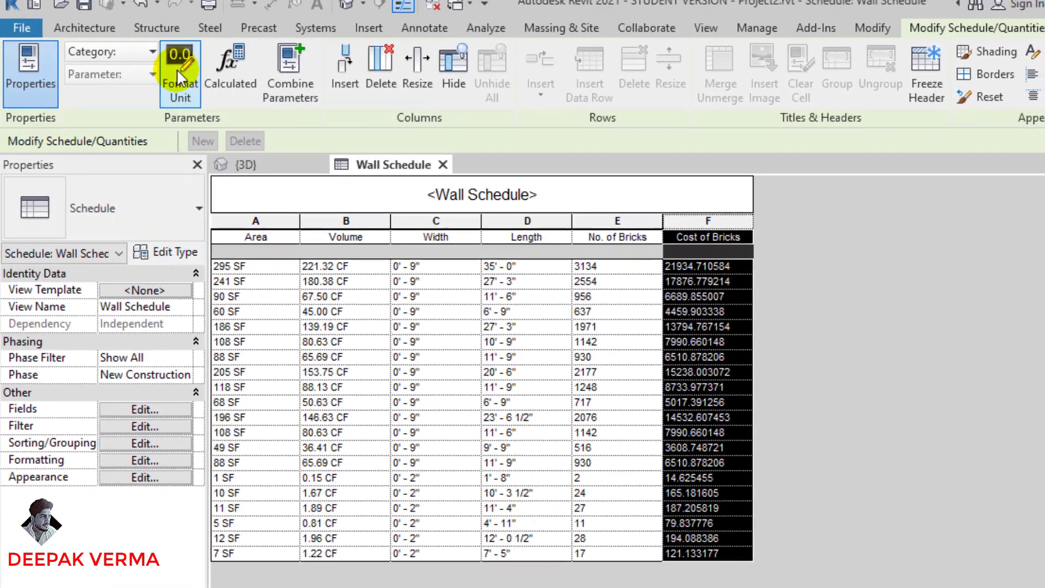
{"action": "left_click", "coordinate": [194, 67]}
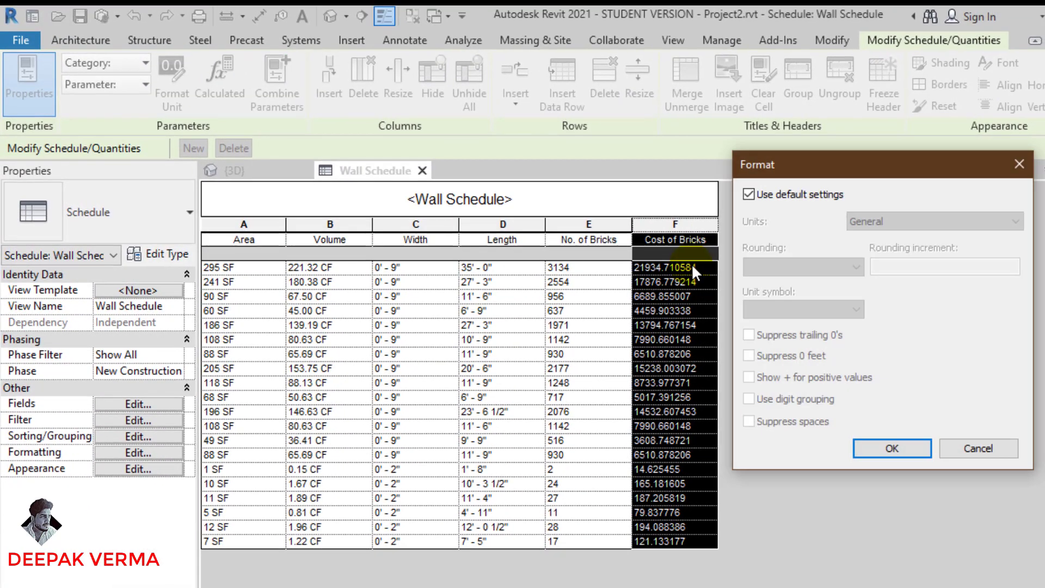
{"action": "left_click", "coordinate": [837, 197]}
{"action": "left_click", "coordinate": [877, 220]}
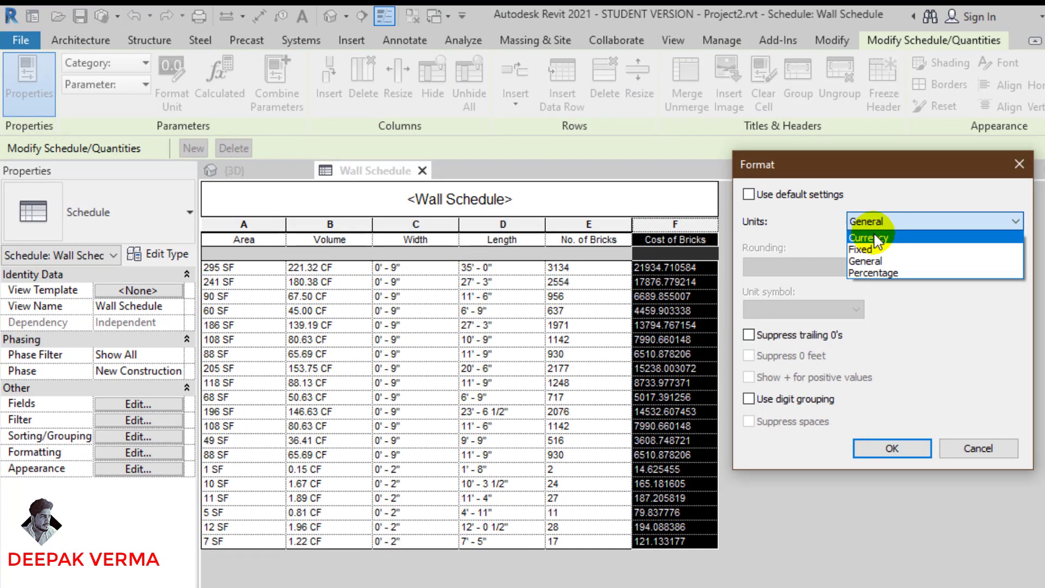
{"action": "left_click", "coordinate": [872, 238]}
{"action": "left_click", "coordinate": [812, 308]}
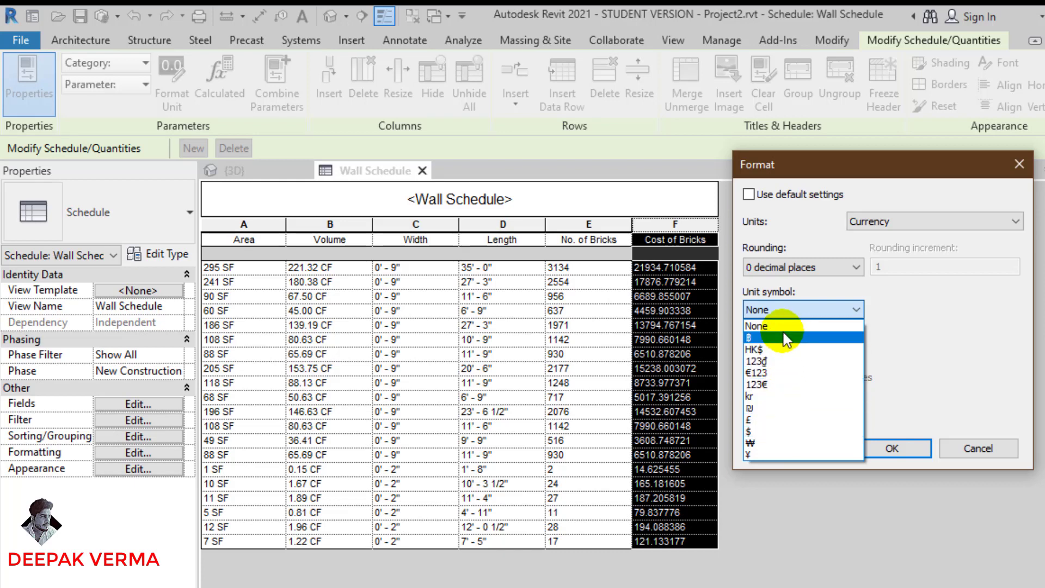
{"action": "left_click", "coordinate": [757, 325]}
{"action": "left_click", "coordinate": [865, 448]}
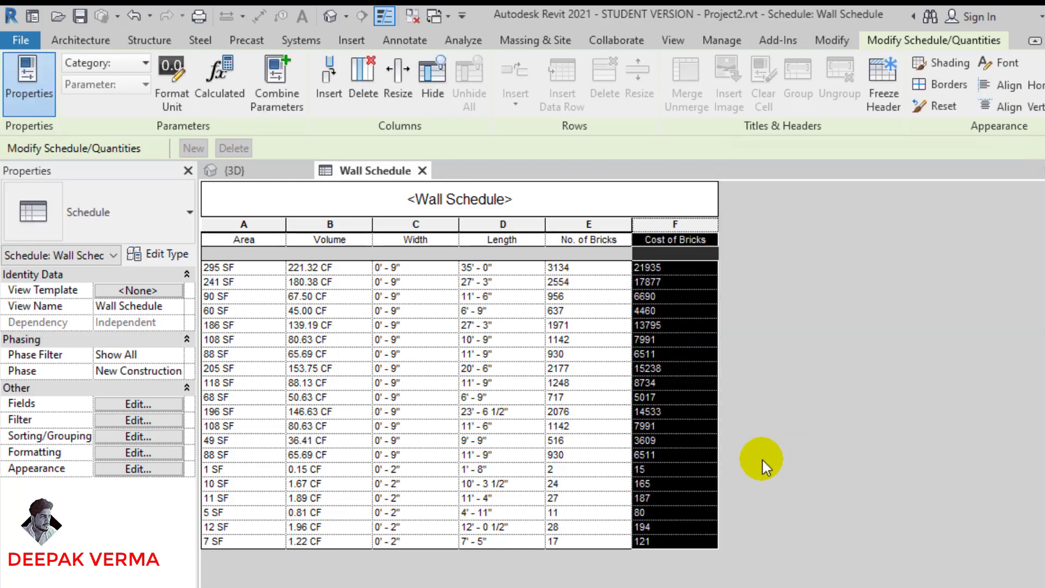
{"action": "left_click", "coordinate": [671, 338]}
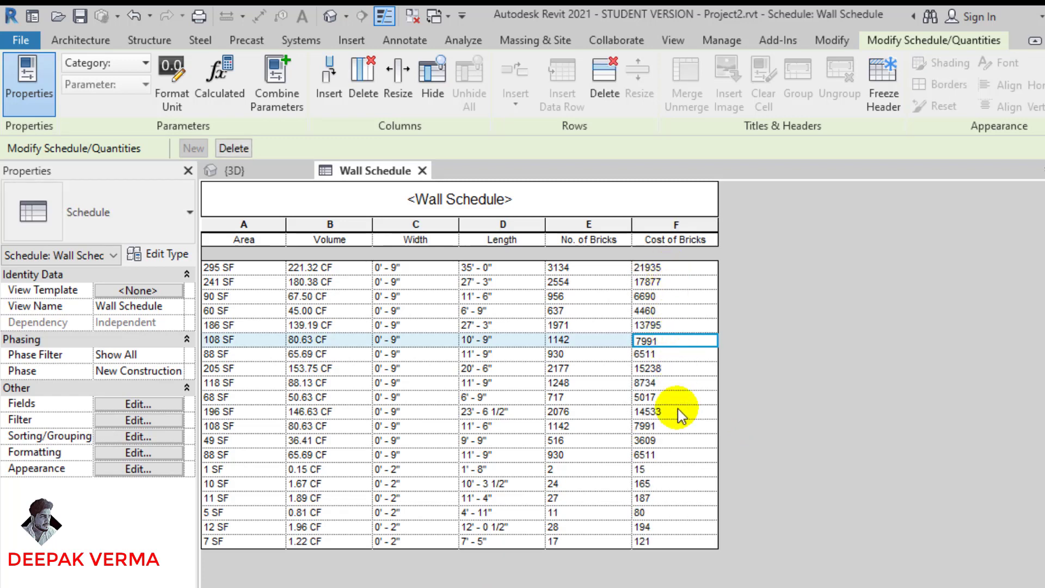
Set the Cost of Bricks field to calculate totals.
{"action": "left_click", "coordinate": [137, 405]}
{"action": "left_click_drag", "start_coordinate": [479, 128], "coordinate": [595, 107]}
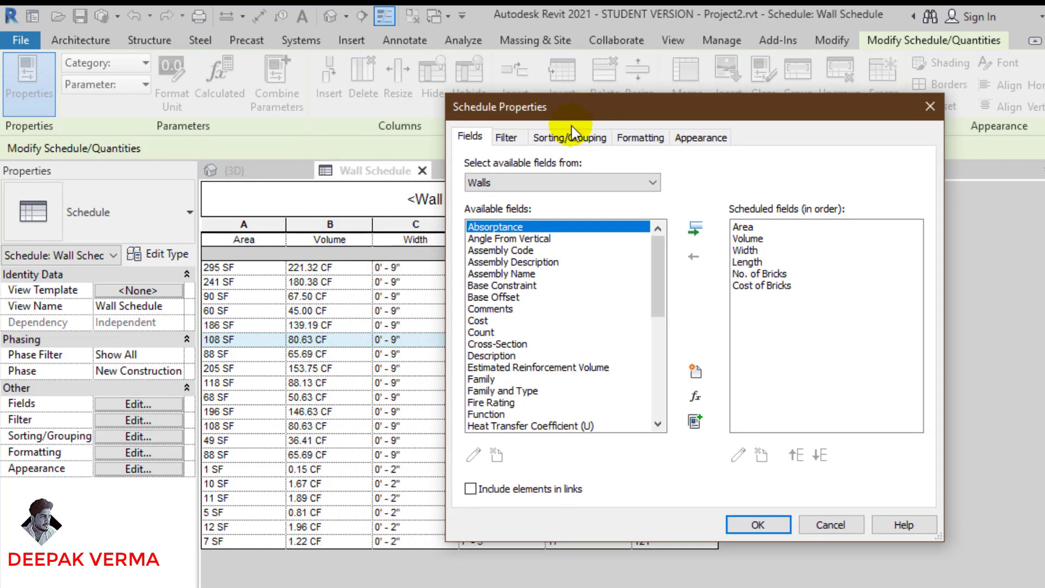
{"action": "left_click", "coordinate": [570, 141]}
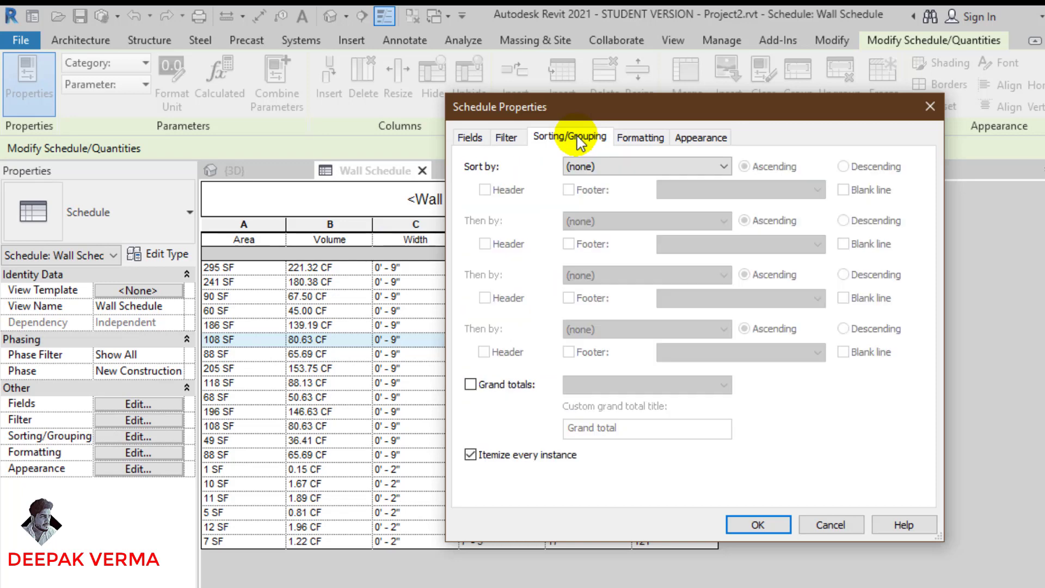
{"action": "left_click", "coordinate": [501, 138]}
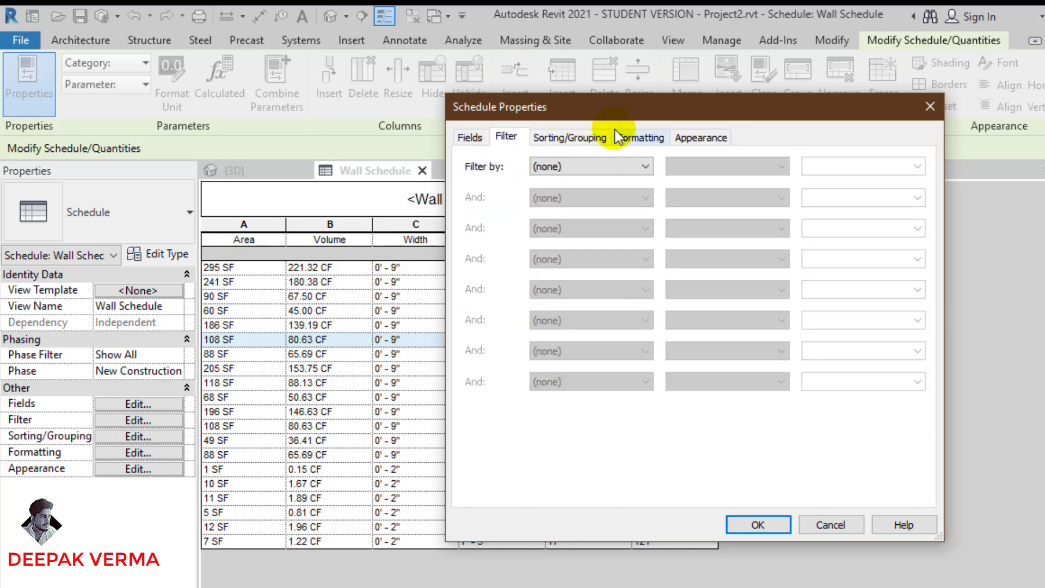
{"action": "left_click", "coordinate": [643, 137]}
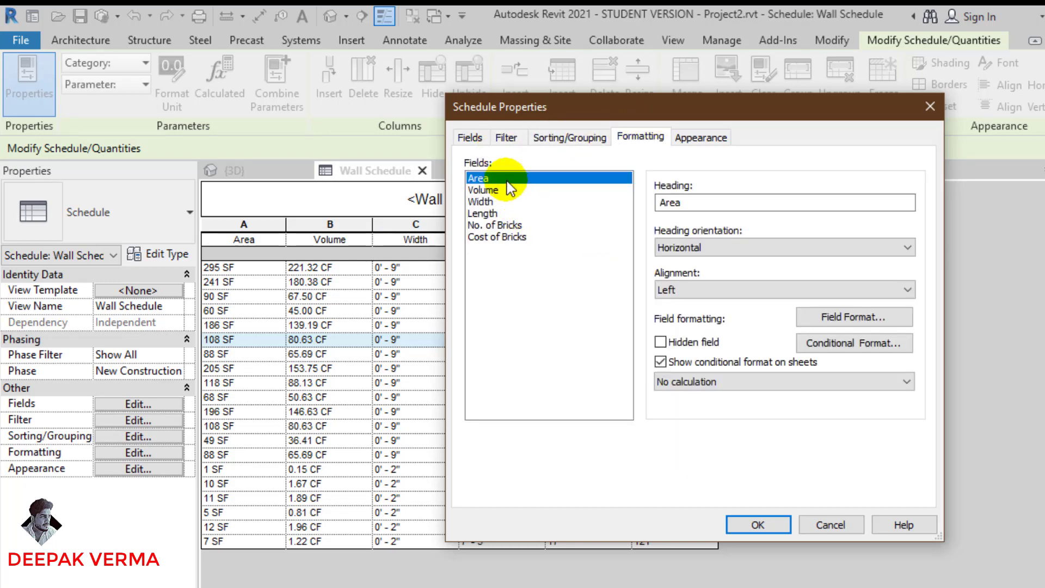
{"action": "left_click_drag", "start_coordinate": [479, 178], "coordinate": [492, 239]}
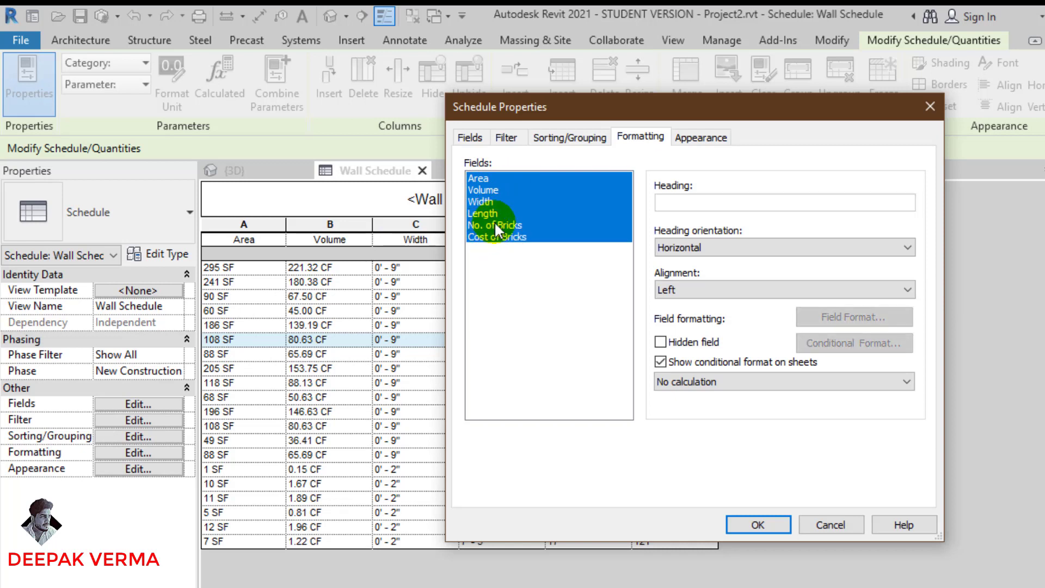
{"action": "left_click", "coordinate": [505, 240]}
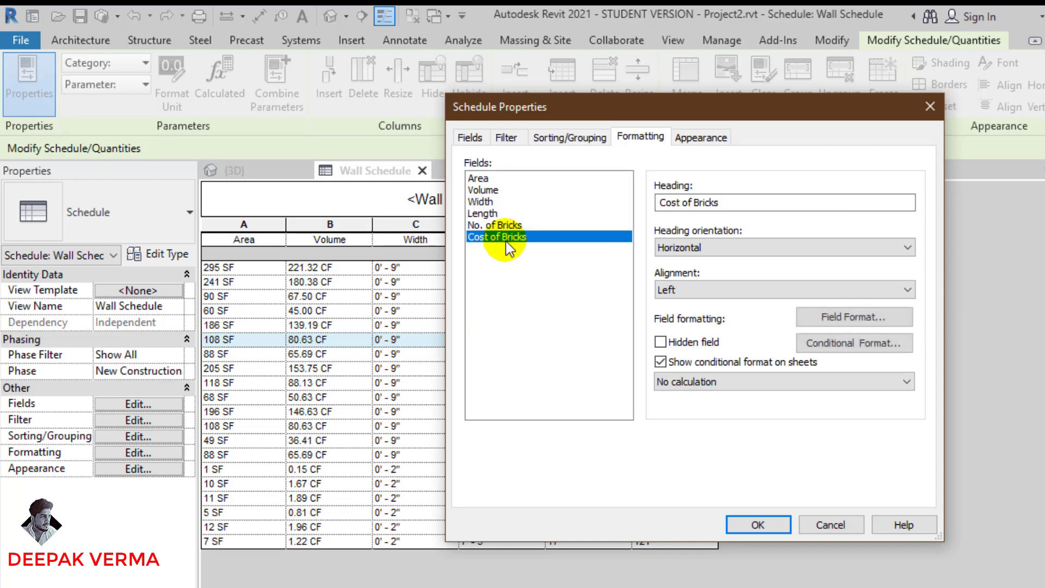
{"action": "left_click_drag", "start_coordinate": [542, 108], "coordinate": [625, 89]}
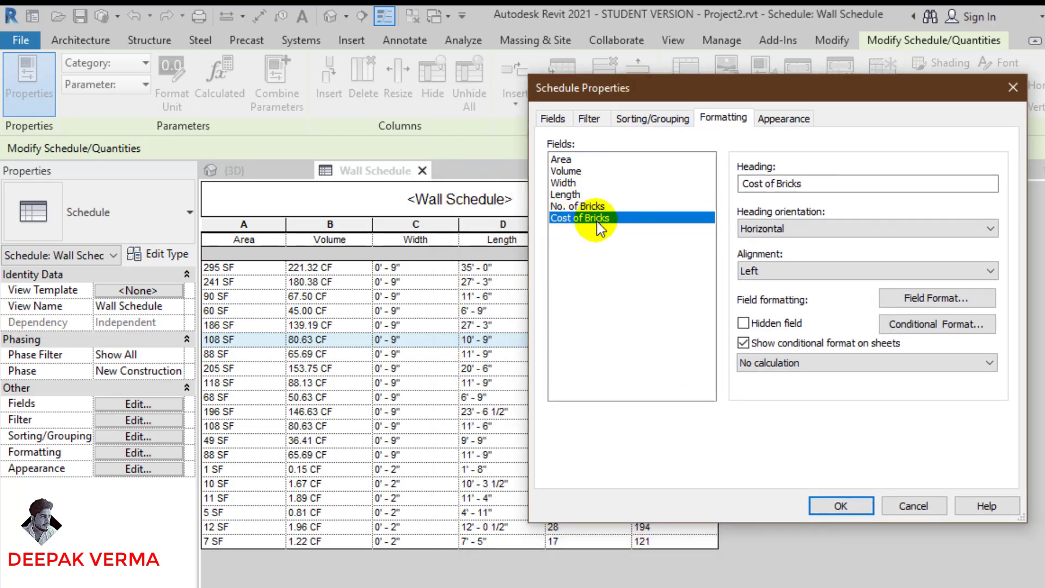
{"action": "left_click", "coordinate": [777, 365]}
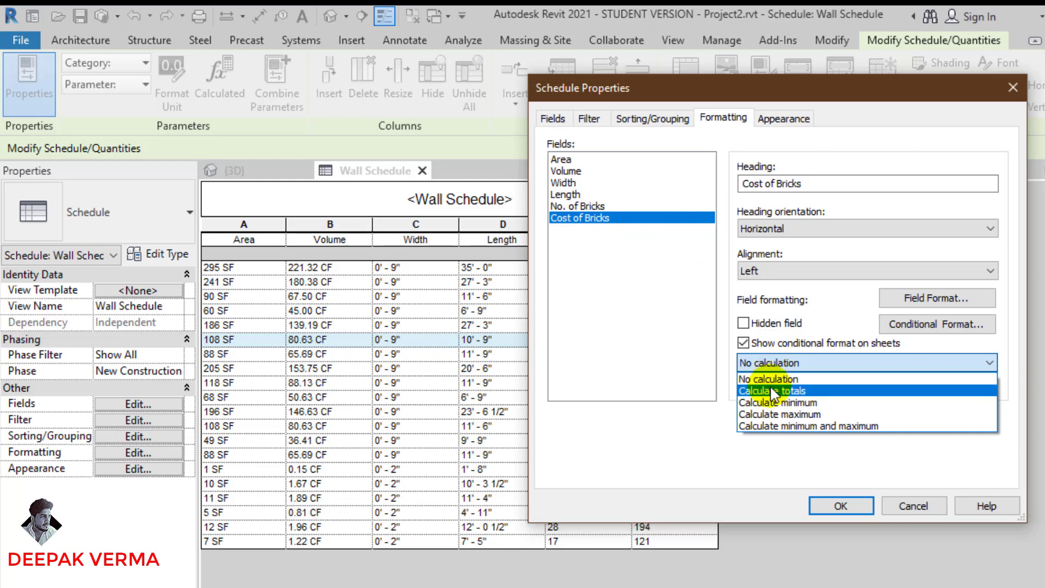
{"action": "left_click", "coordinate": [772, 390]}
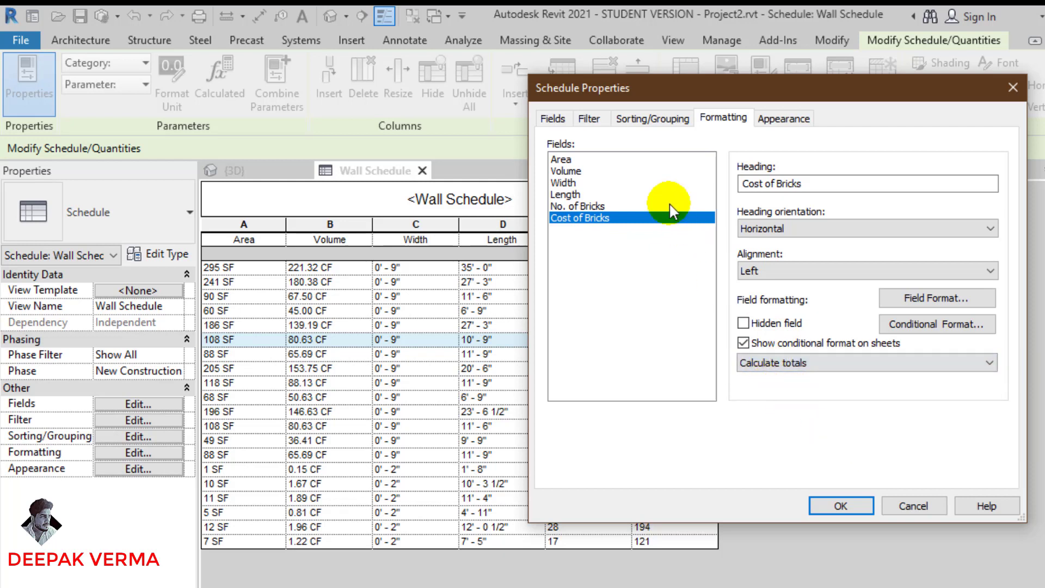
Turn on grand totals for the schedule, showing totals only.
{"action": "left_click", "coordinate": [592, 120]}
{"action": "left_click", "coordinate": [653, 120]}
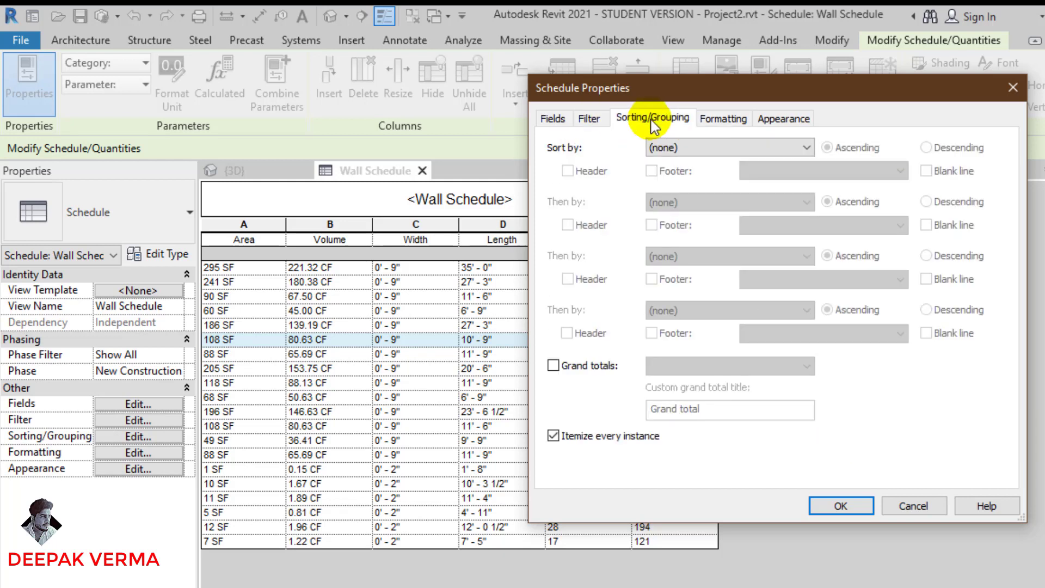
{"action": "left_click", "coordinate": [570, 367]}
{"action": "left_click", "coordinate": [670, 366]}
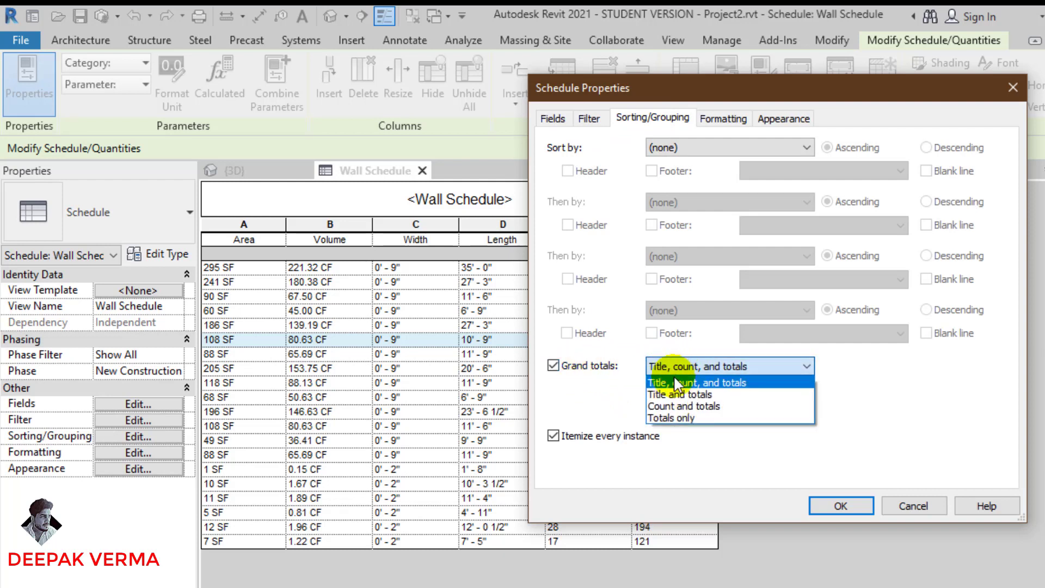
{"action": "left_click", "coordinate": [675, 419]}
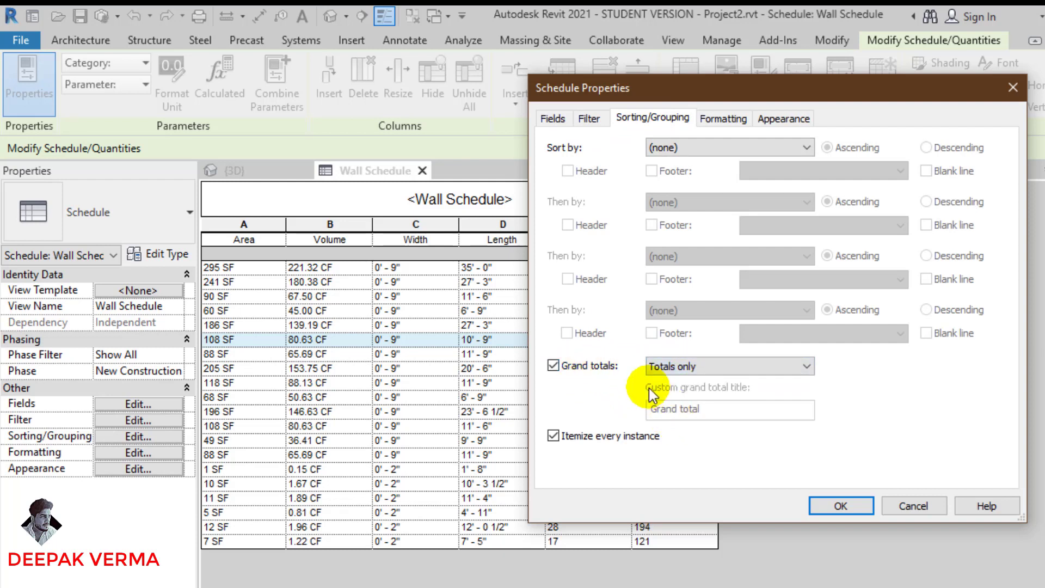
{"action": "left_click", "coordinate": [845, 507]}
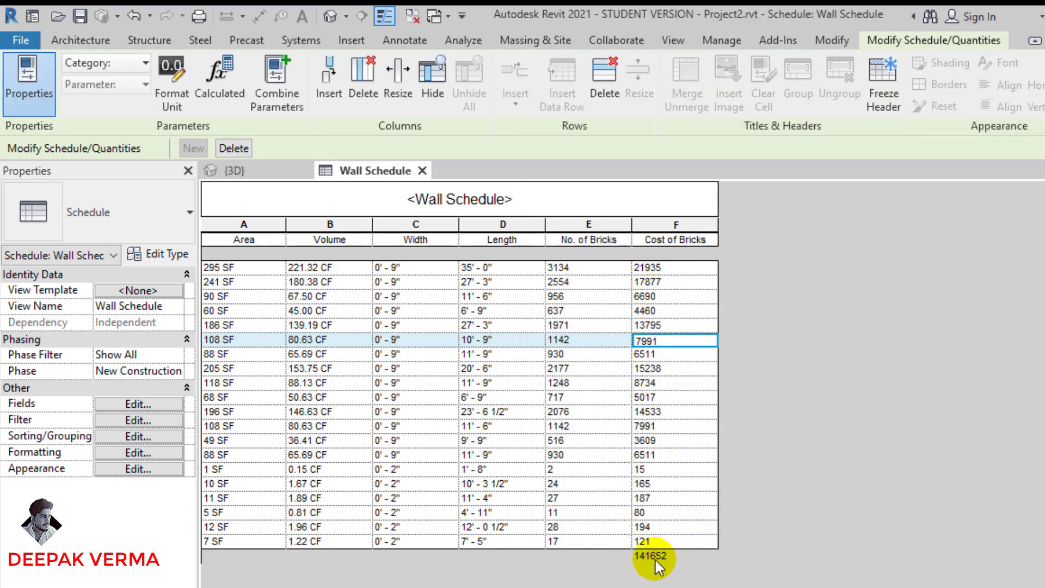
Calculate totals for the Area through No. of Bricks fields as well.
{"action": "left_click", "coordinate": [135, 405]}
{"action": "left_click", "coordinate": [710, 120]}
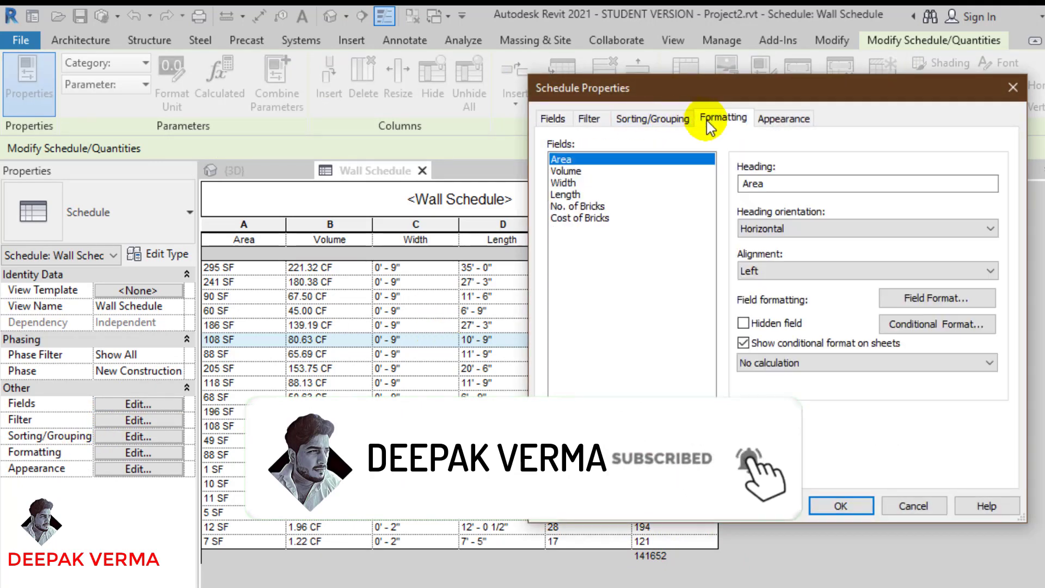
{"action": "left_click_drag", "start_coordinate": [560, 159], "coordinate": [579, 207]}
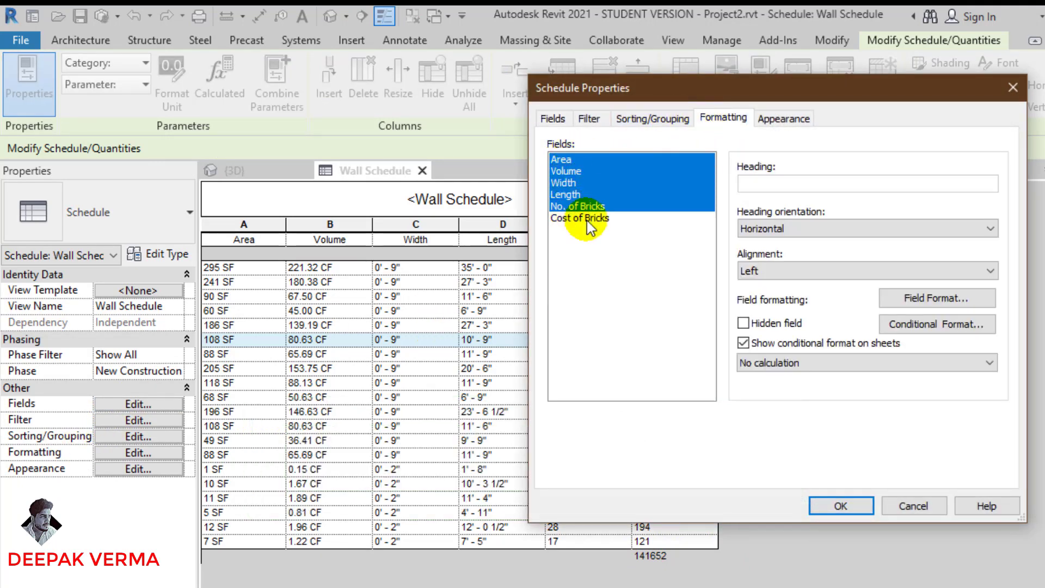
{"action": "left_click", "coordinate": [771, 363]}
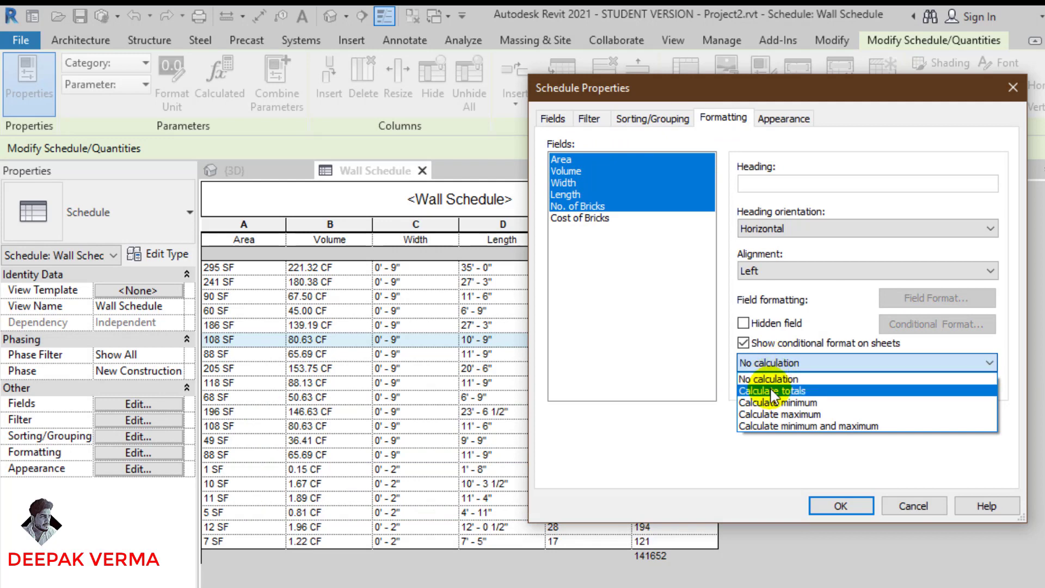
{"action": "left_click", "coordinate": [773, 391]}
{"action": "left_click", "coordinate": [841, 506]}
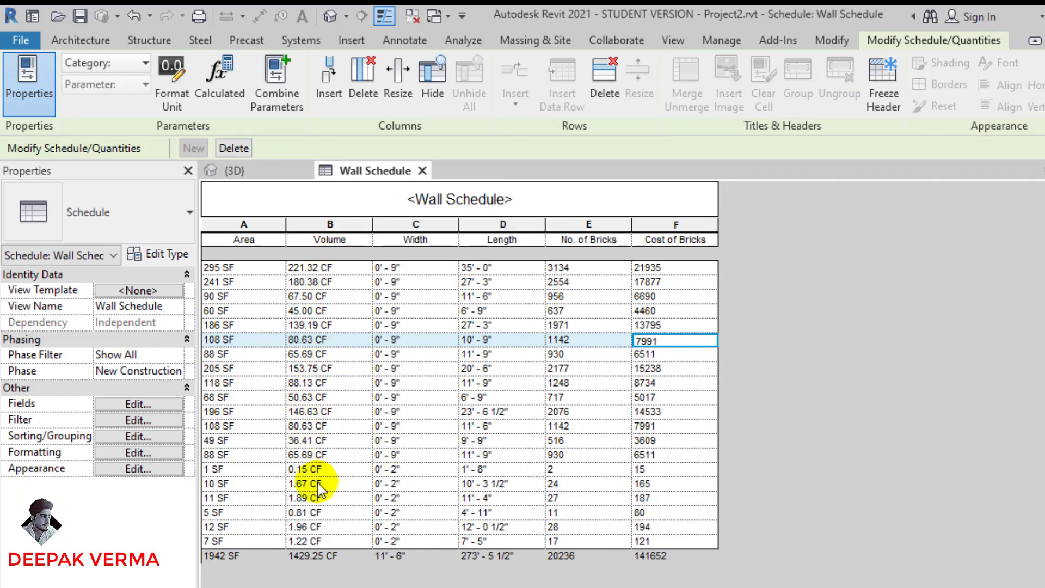
{"action": "left_click", "coordinate": [332, 223]}
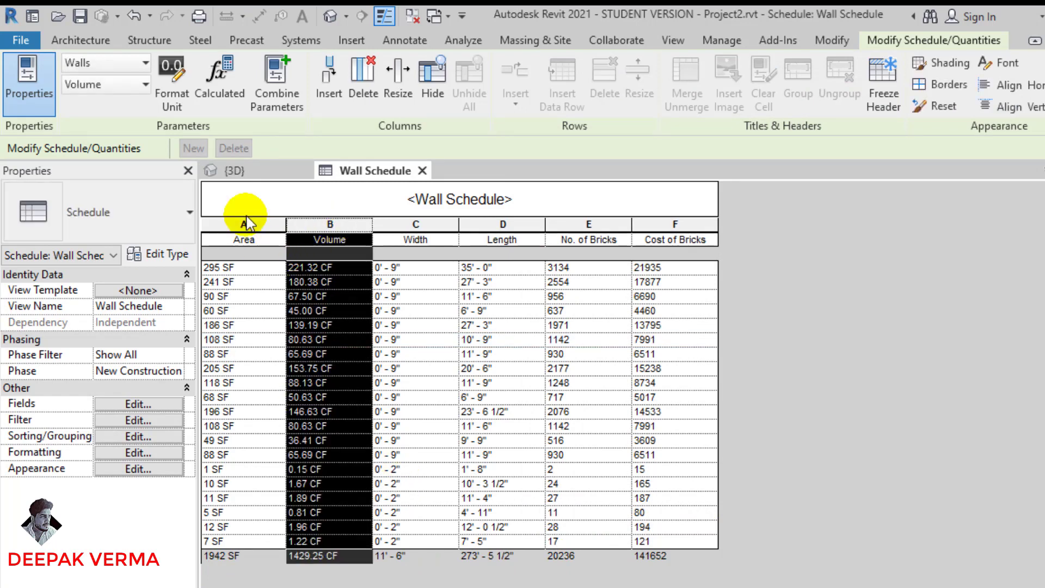
Show the Volume column in cubic metres.
{"action": "left_click", "coordinate": [185, 101]}
{"action": "left_click", "coordinate": [749, 195]}
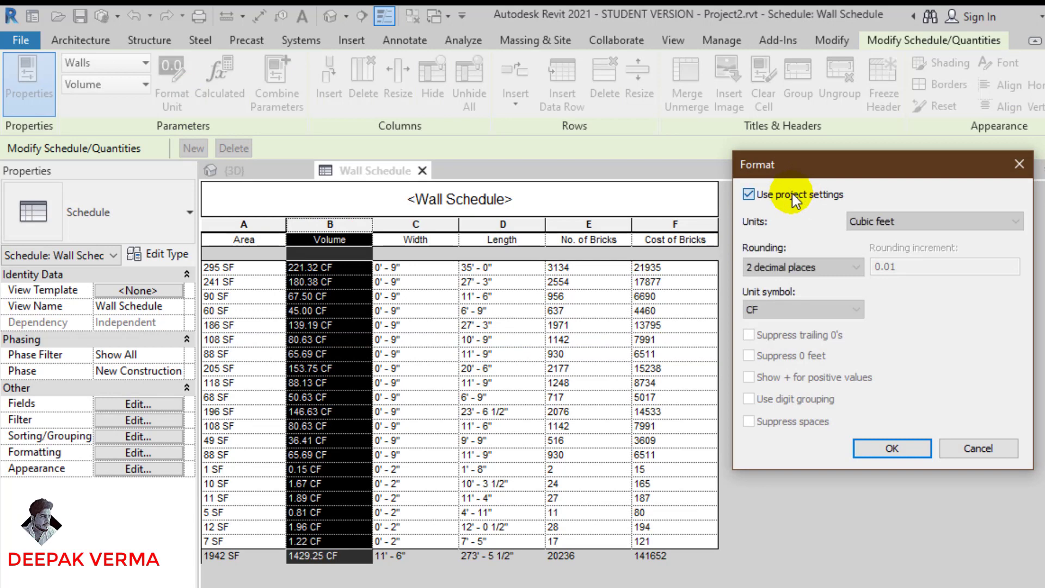
{"action": "left_click", "coordinate": [882, 222]}
{"action": "left_click", "coordinate": [878, 266]}
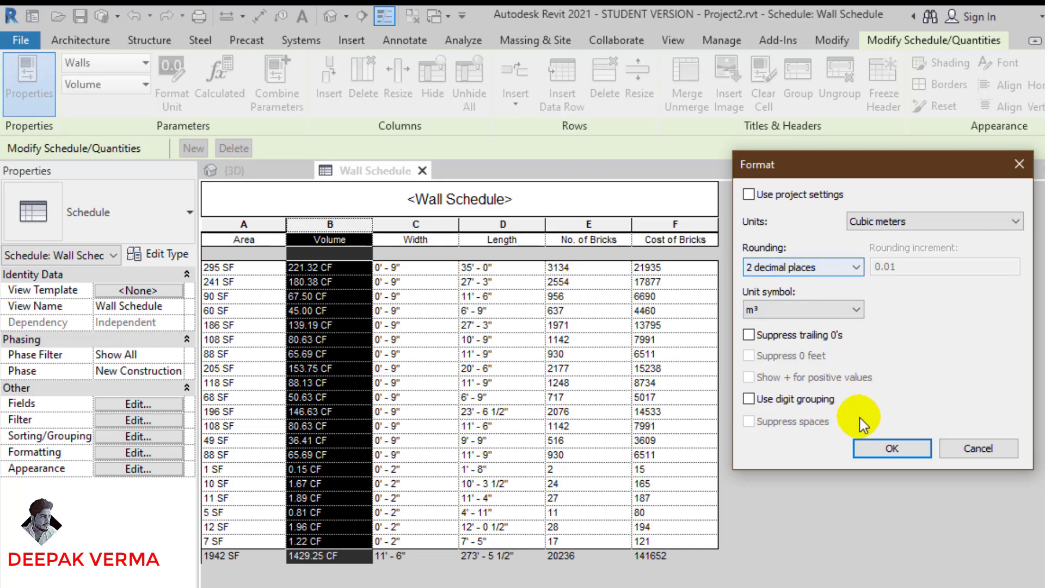
{"action": "left_click", "coordinate": [871, 450]}
{"action": "left_click", "coordinate": [314, 341]}
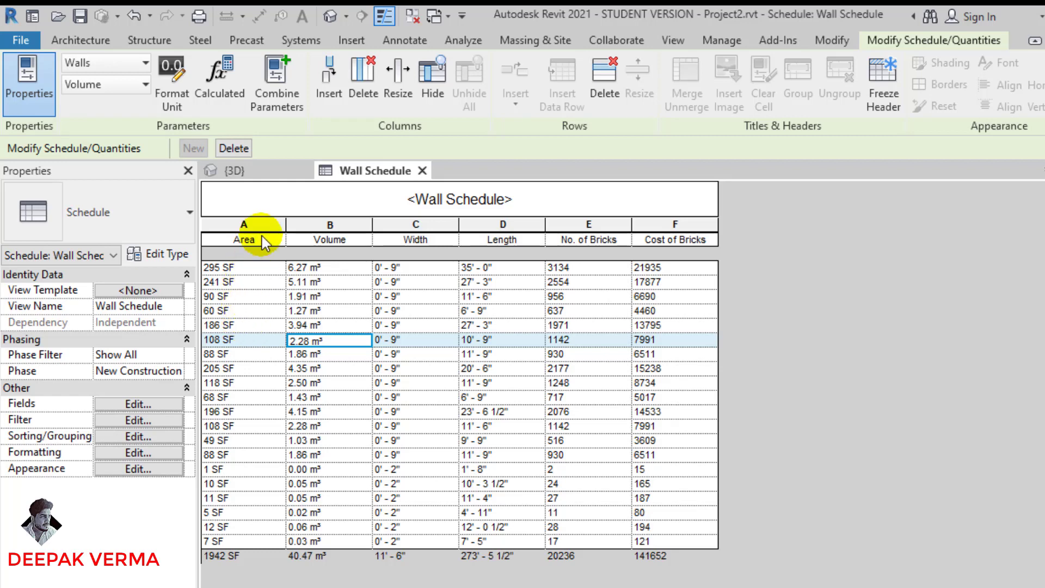
Show the Area column in square metres.
{"action": "left_click", "coordinate": [231, 220]}
{"action": "left_click", "coordinate": [172, 82]}
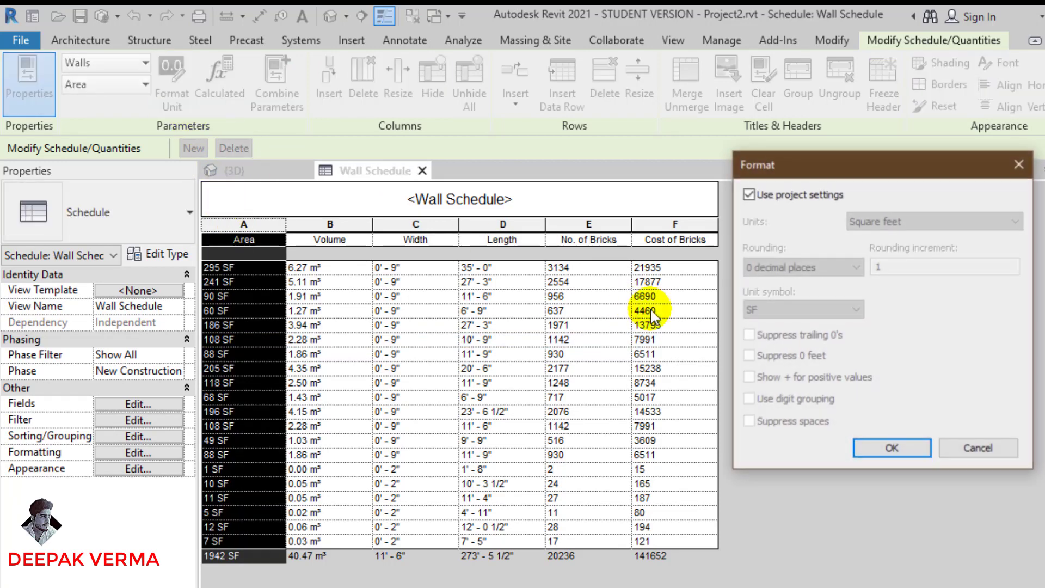
{"action": "left_click", "coordinate": [799, 196]}
{"action": "left_click", "coordinate": [871, 221]}
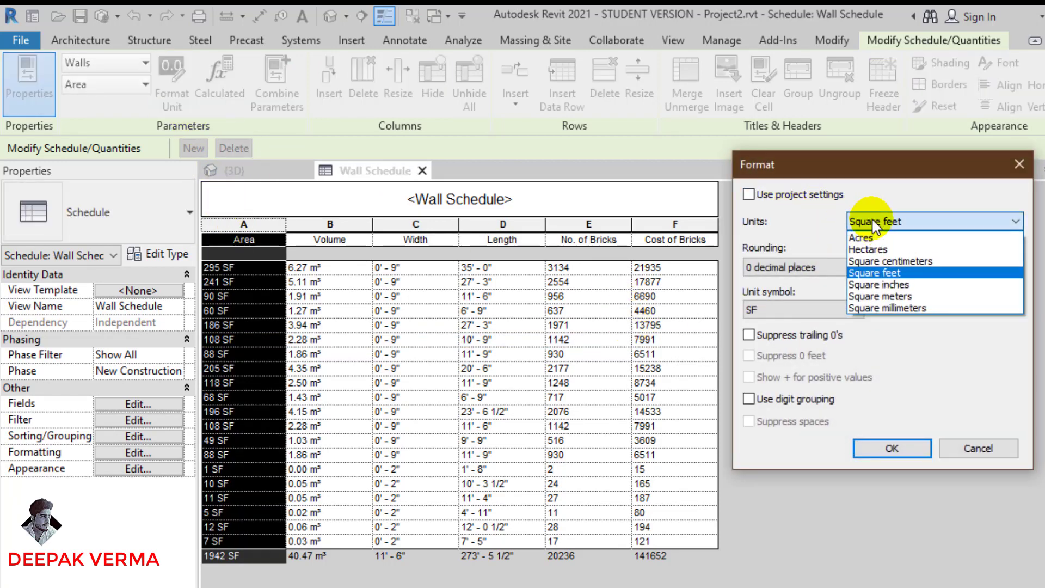
{"action": "left_click", "coordinate": [877, 273]}
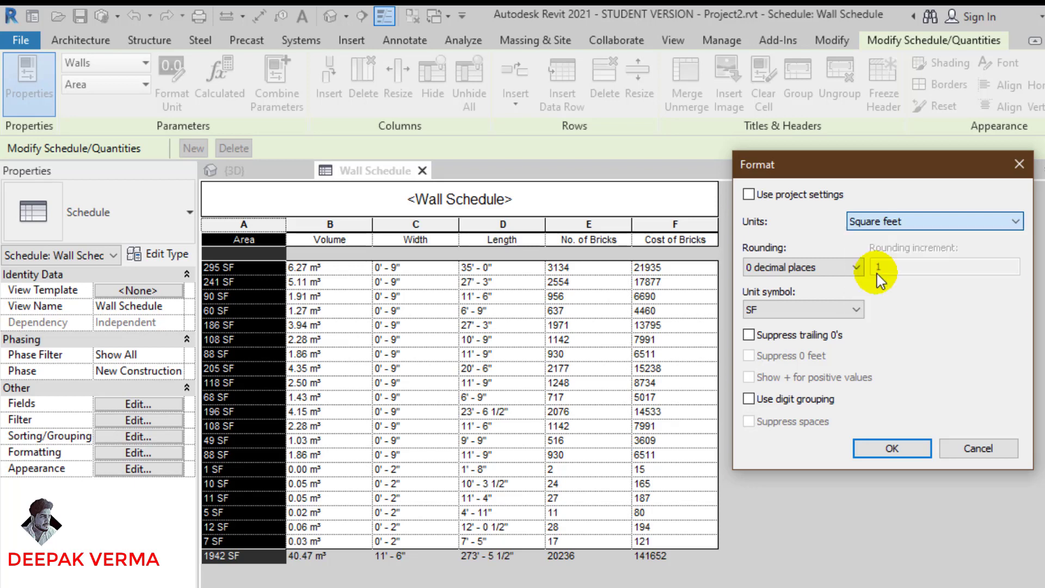
{"action": "left_click", "coordinate": [876, 224]}
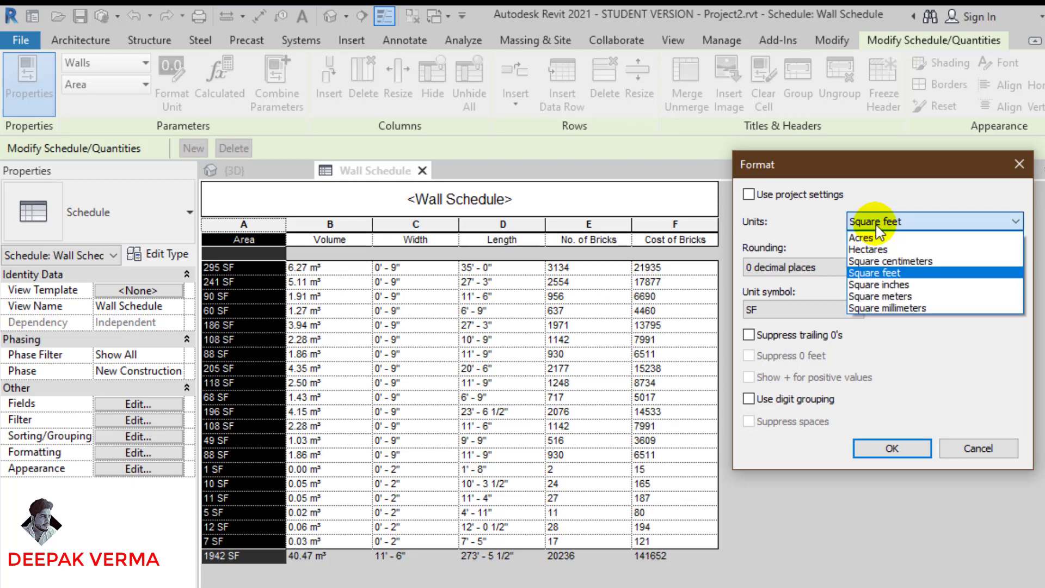
{"action": "left_click", "coordinate": [879, 296]}
{"action": "left_click", "coordinate": [892, 448]}
{"action": "left_click", "coordinate": [265, 354]}
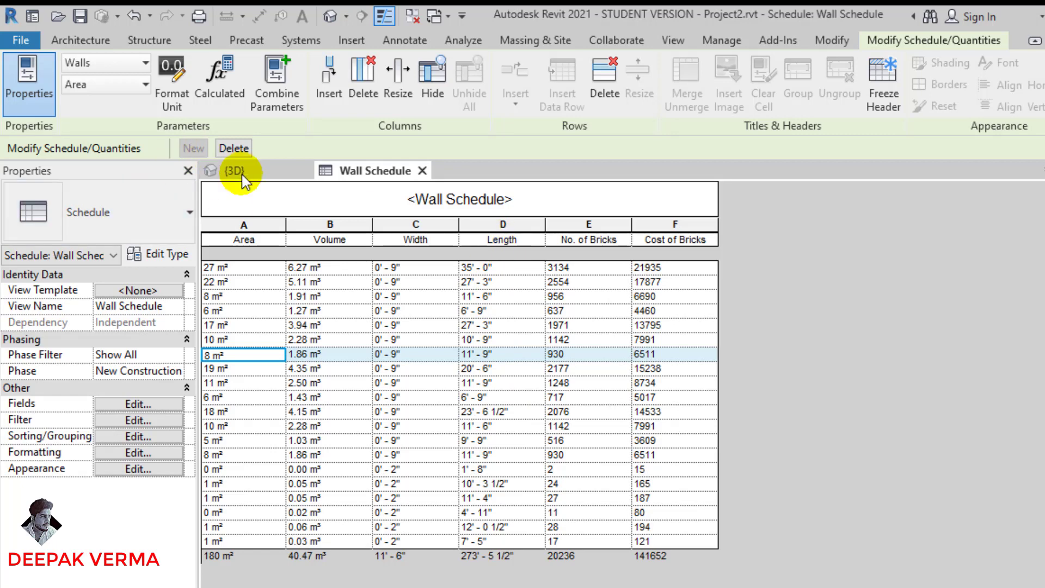
Show the Length column in metres, rounded to 2 decimal places with the m symbol.
{"action": "left_click", "coordinate": [500, 223]}
{"action": "left_click", "coordinate": [170, 87]}
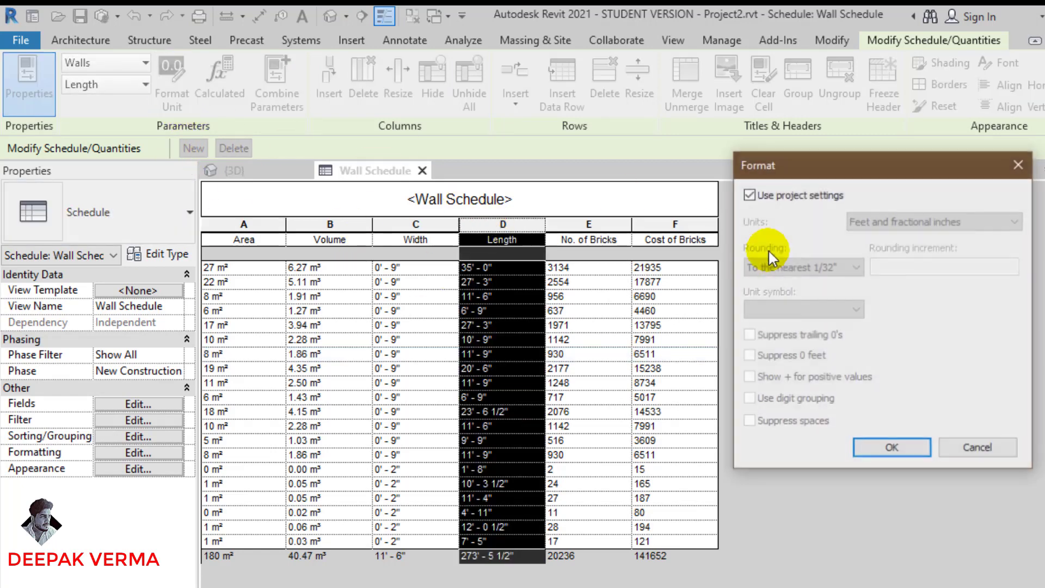
{"action": "left_click", "coordinate": [767, 194]}
{"action": "left_click", "coordinate": [934, 221]}
{"action": "left_click", "coordinate": [871, 280]}
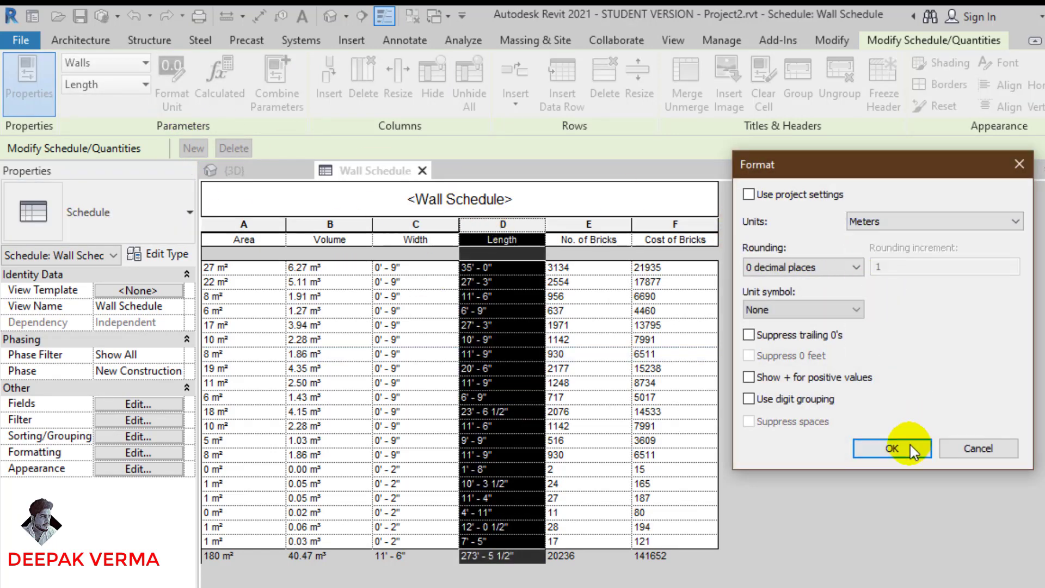
{"action": "left_click", "coordinate": [856, 267]}
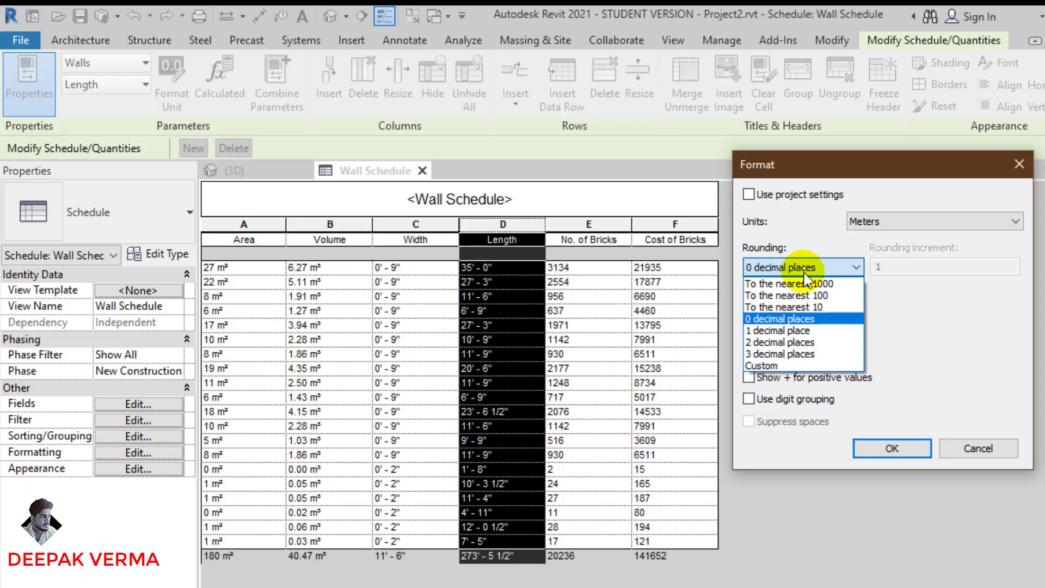
{"action": "left_click", "coordinate": [783, 342]}
{"action": "left_click", "coordinate": [795, 309]}
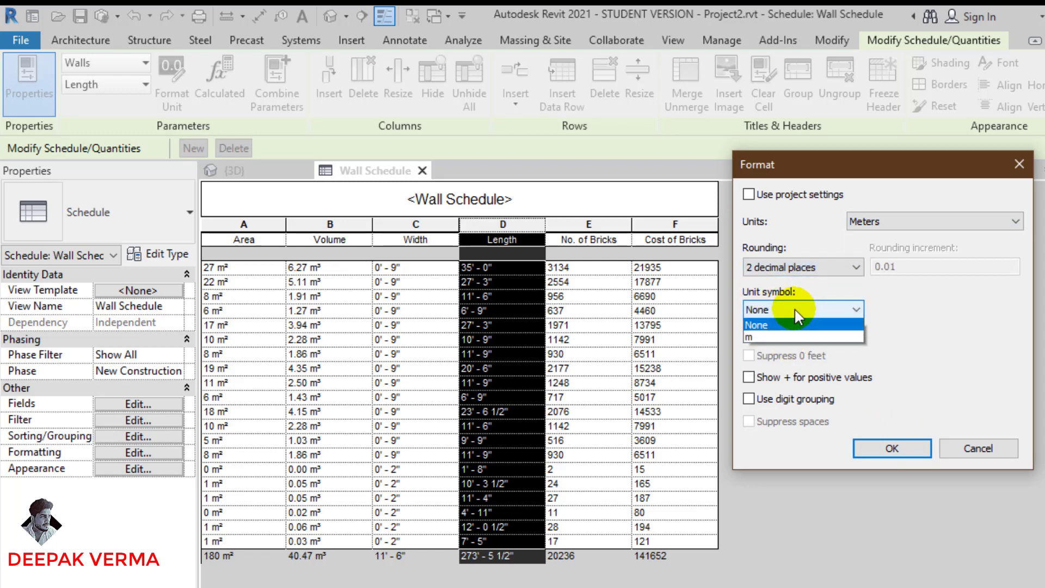
{"action": "left_click", "coordinate": [792, 338]}
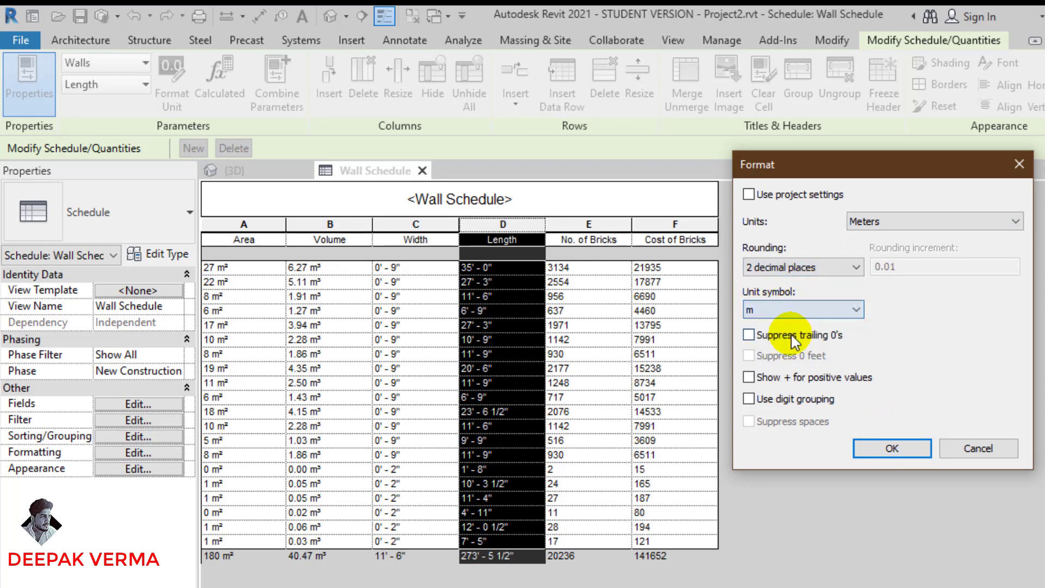
{"action": "left_click", "coordinate": [879, 446]}
{"action": "left_click", "coordinate": [524, 354]}
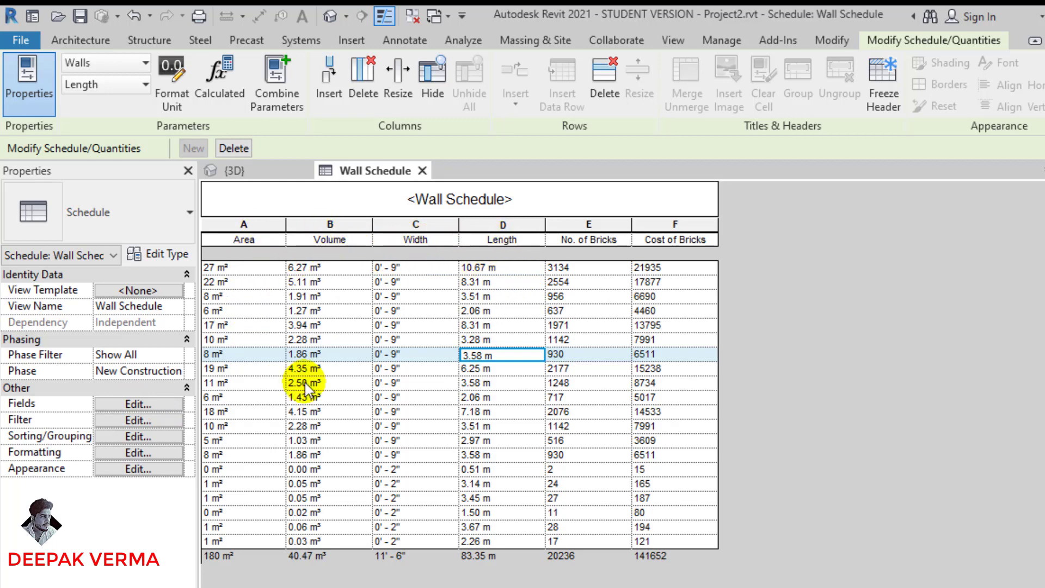
Reorder the schedule fields so Width is first and Length second.
{"action": "left_click", "coordinate": [138, 404]}
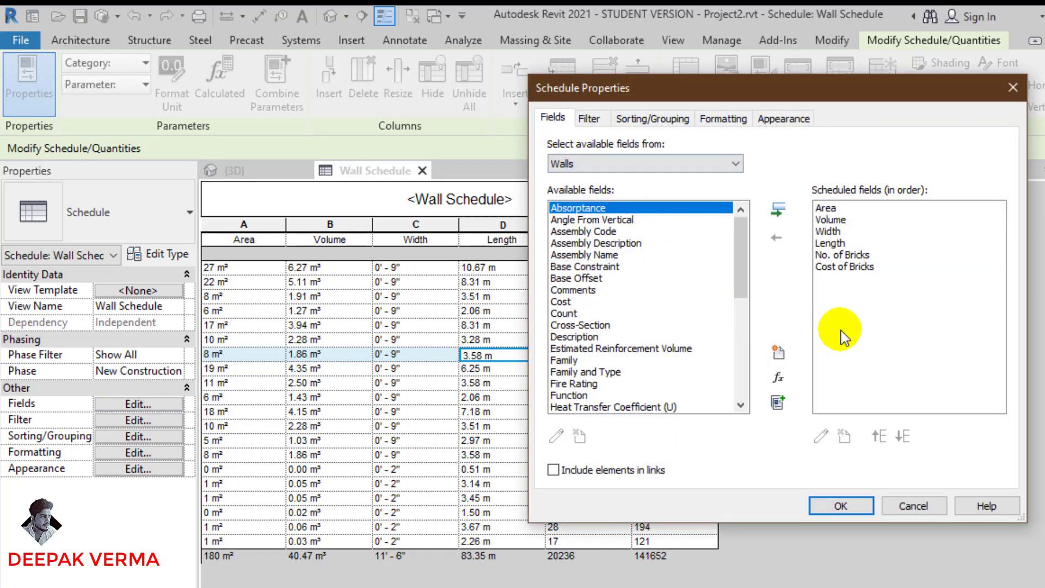
{"action": "left_click", "coordinate": [830, 232]}
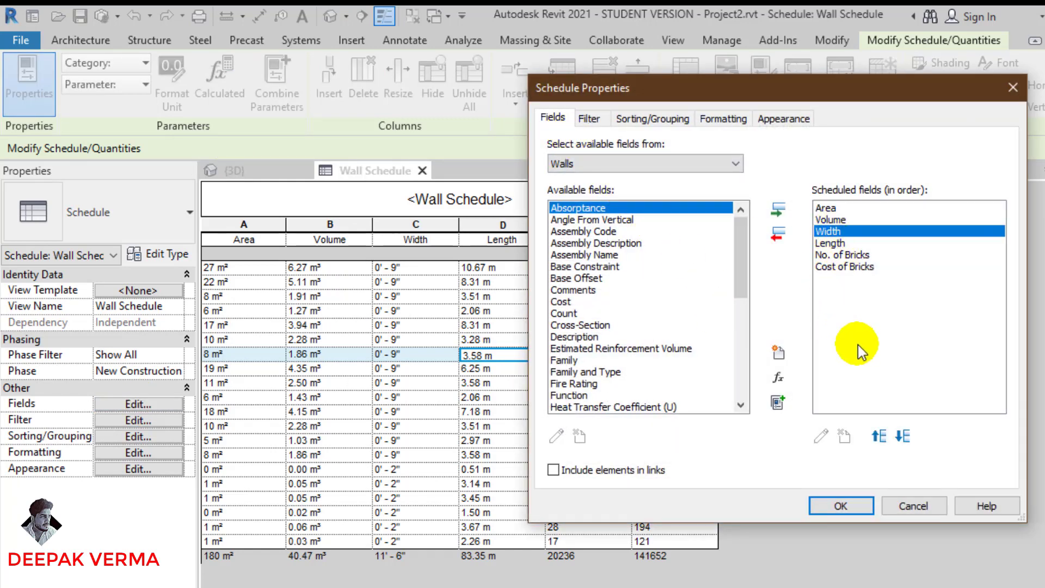
{"action": "left_click", "coordinate": [876, 435]}
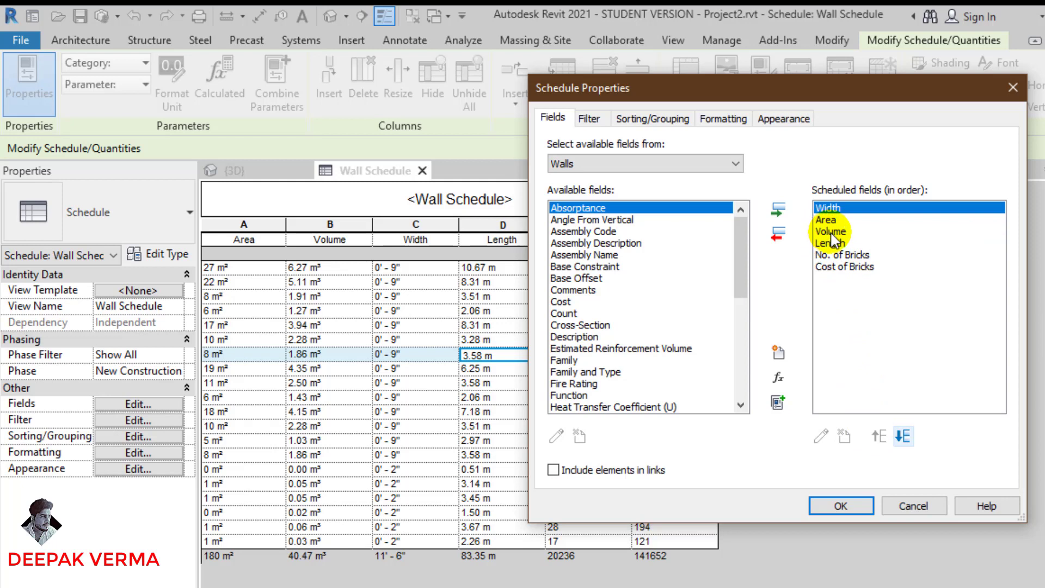
{"action": "left_click", "coordinate": [831, 243]}
{"action": "left_click", "coordinate": [879, 436]}
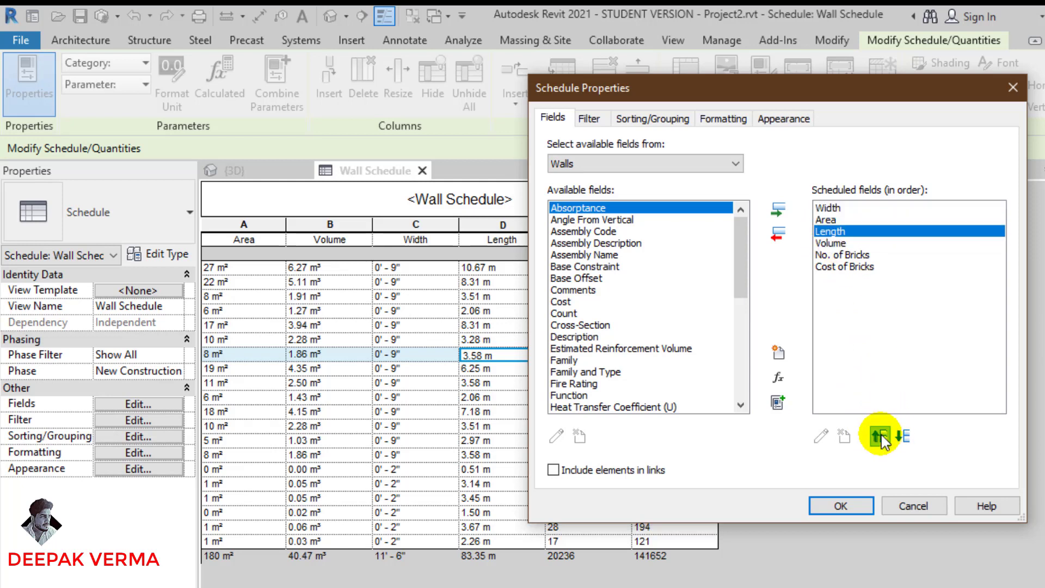
{"action": "left_click", "coordinate": [879, 436]}
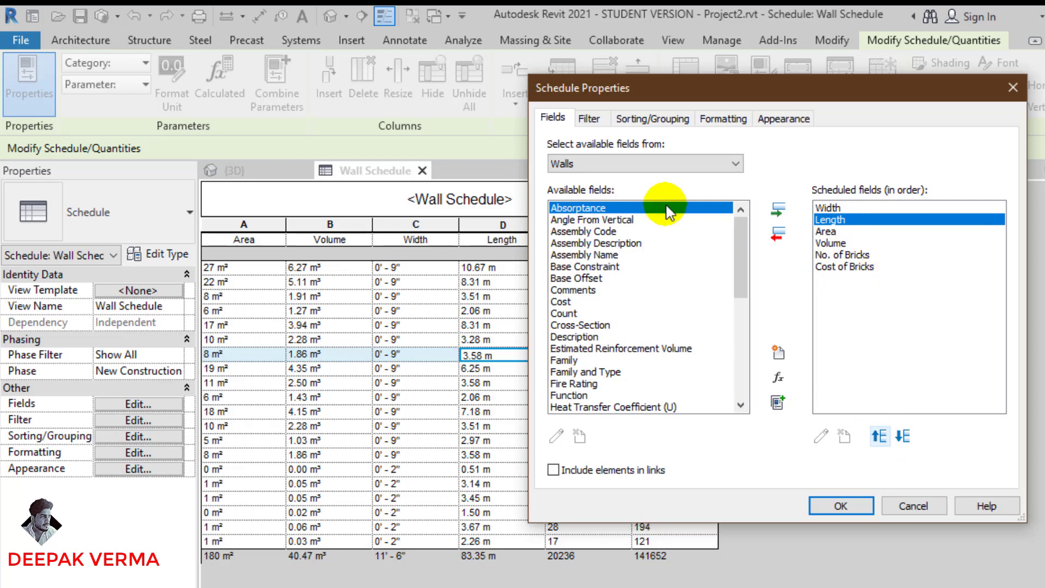
{"action": "left_click", "coordinate": [597, 123]}
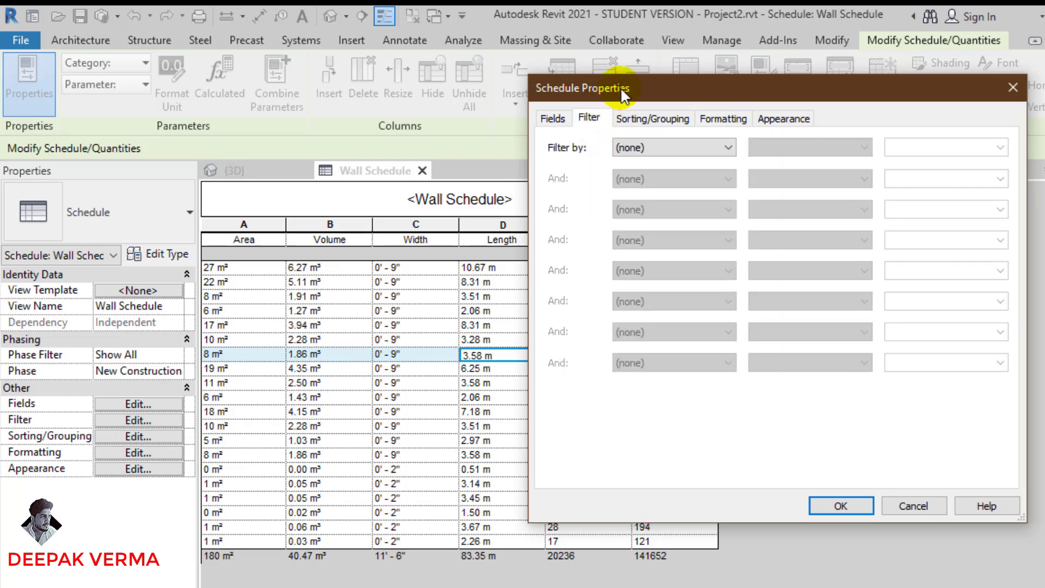
Filter the schedule to walls whose Width equals 2".
{"action": "left_click_drag", "start_coordinate": [620, 87], "coordinate": [713, 102]}
{"action": "left_click", "coordinate": [736, 159]}
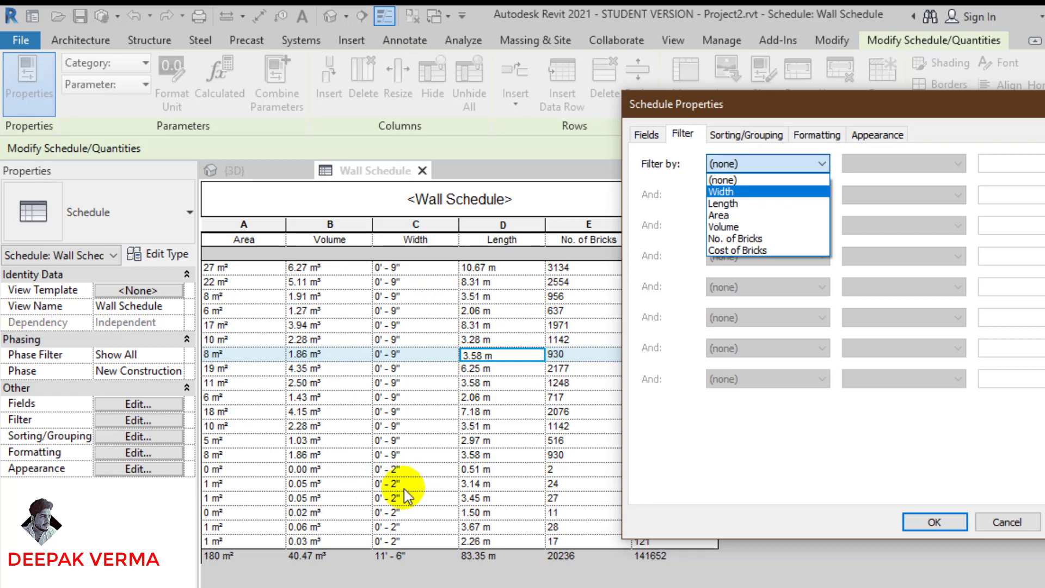
{"action": "left_click", "coordinate": [734, 194]}
{"action": "left_click", "coordinate": [1000, 167]}
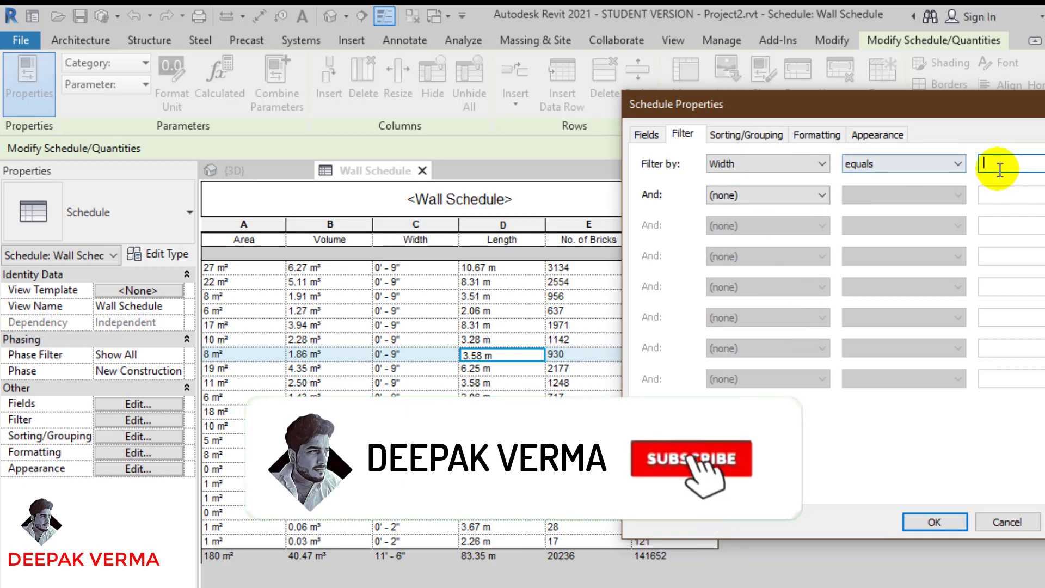
{"action": "type", "text": "2\""}
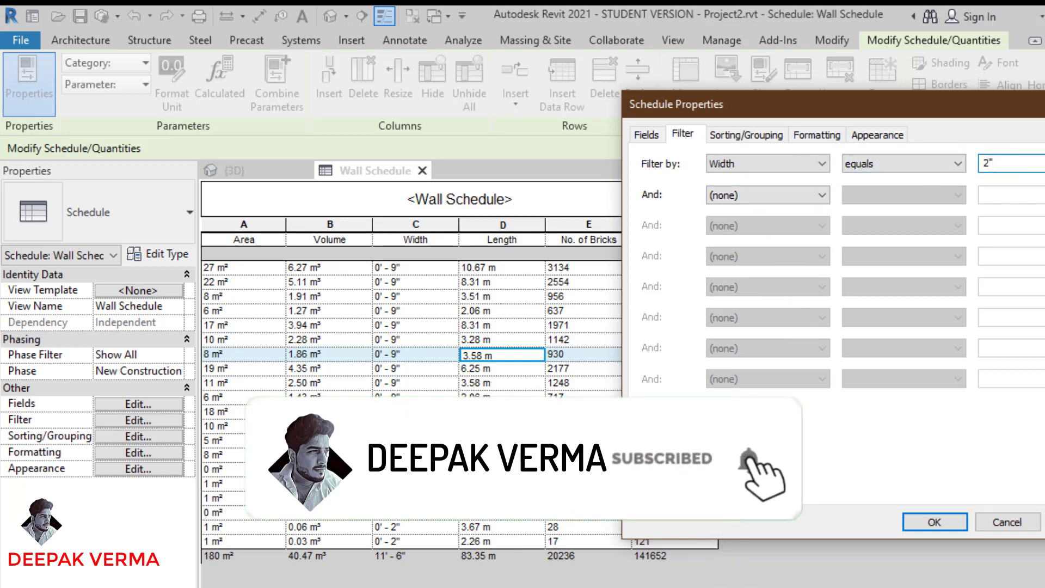
{"action": "left_click", "coordinate": [934, 523]}
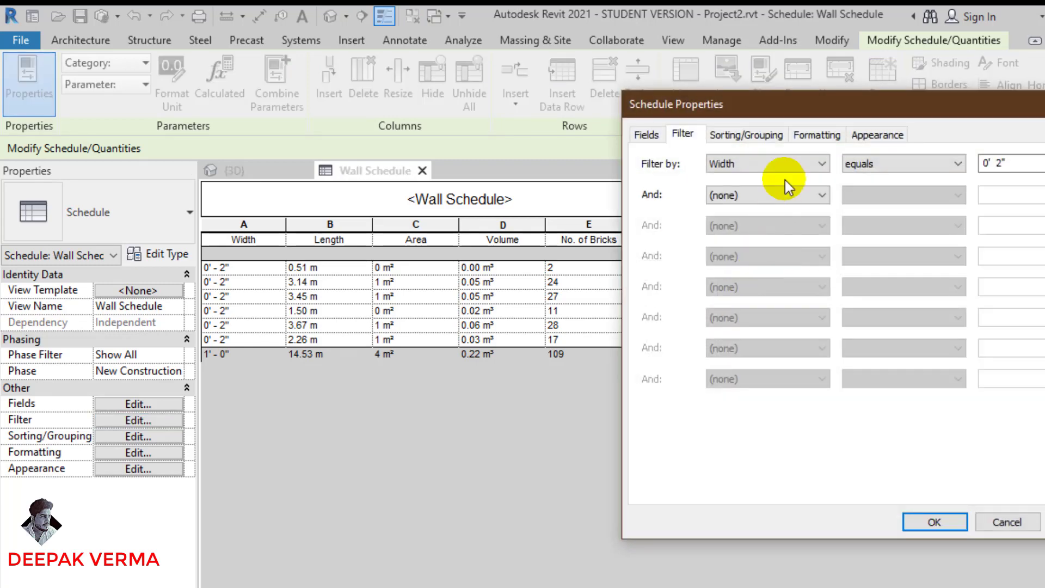
Add a second filter condition of Width equals 9.
{"action": "left_click", "coordinate": [740, 196]}
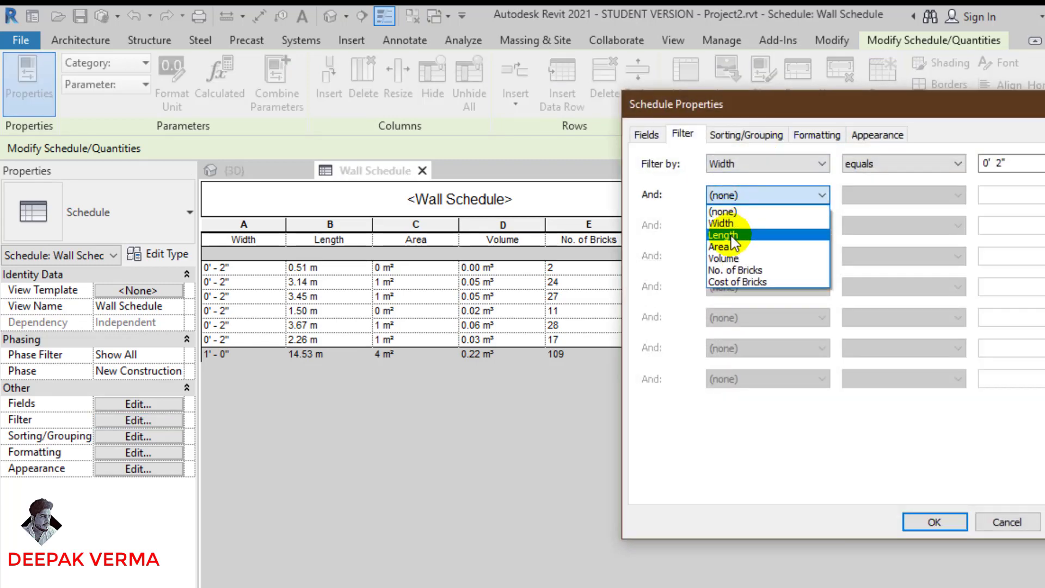
{"action": "left_click", "coordinate": [724, 223]}
{"action": "left_click", "coordinate": [1010, 196]}
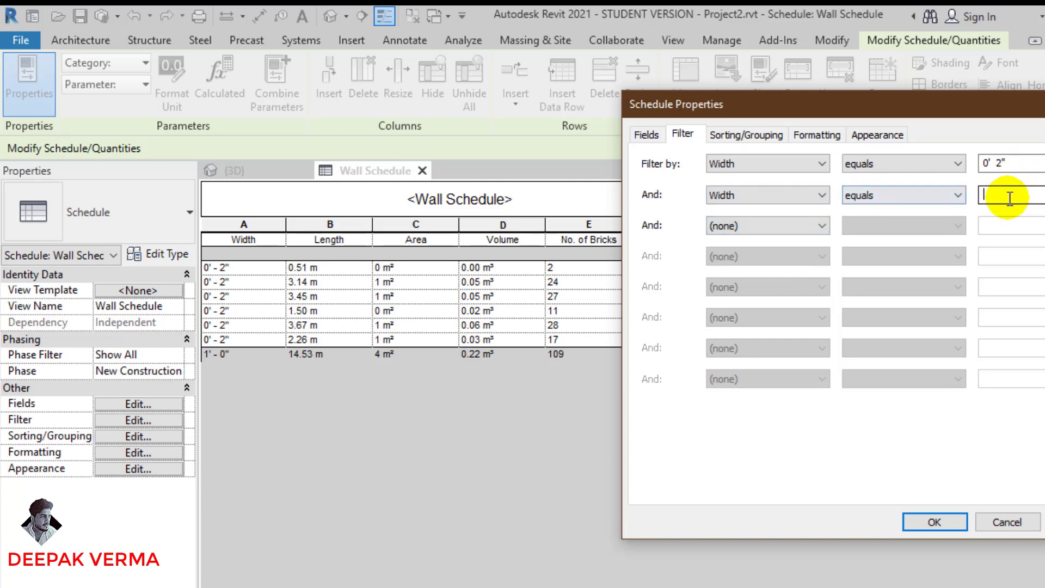
{"action": "type", "text": "9"}
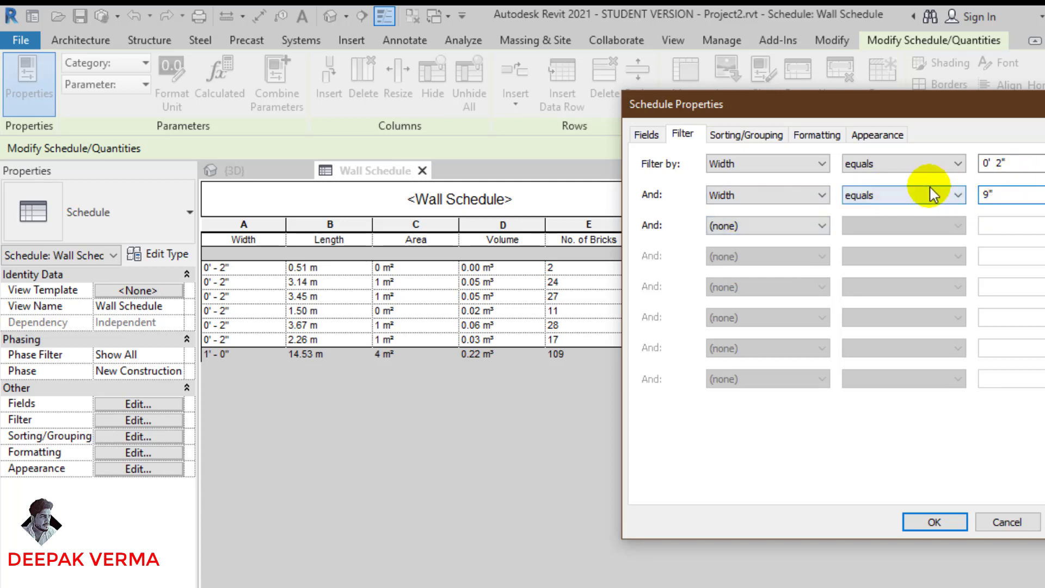
{"action": "left_click", "coordinate": [933, 195]}
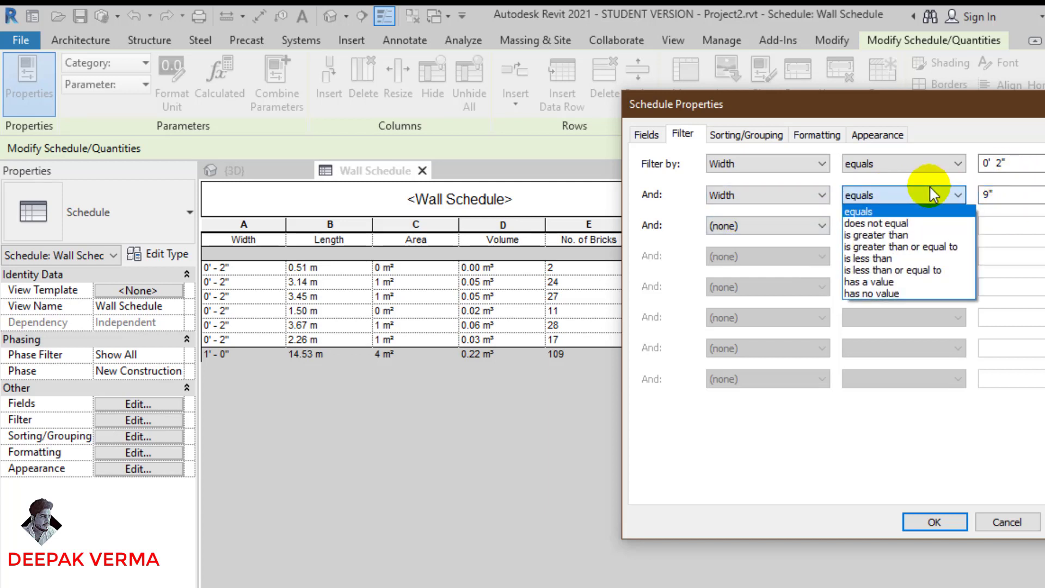
{"action": "left_click", "coordinate": [932, 191]}
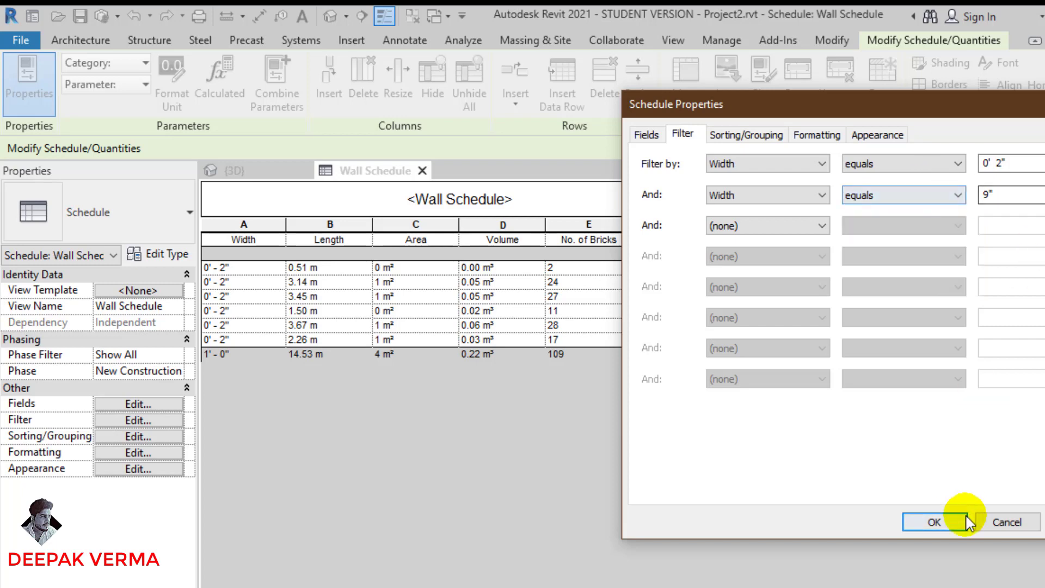
{"action": "left_click", "coordinate": [935, 522]}
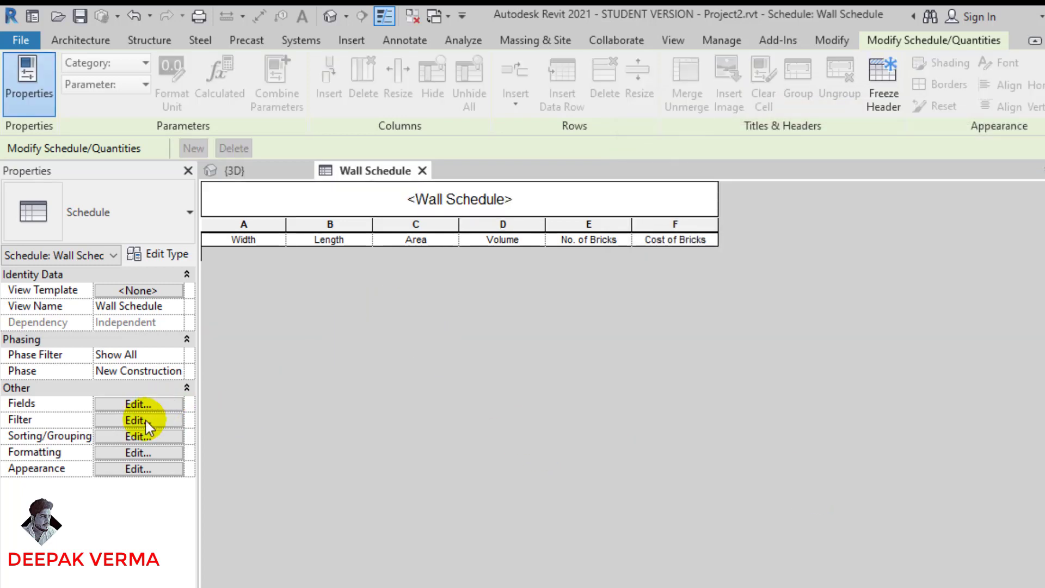
Remove the second Width condition, keeping only the 2" width filter.
{"action": "left_click", "coordinate": [143, 420]}
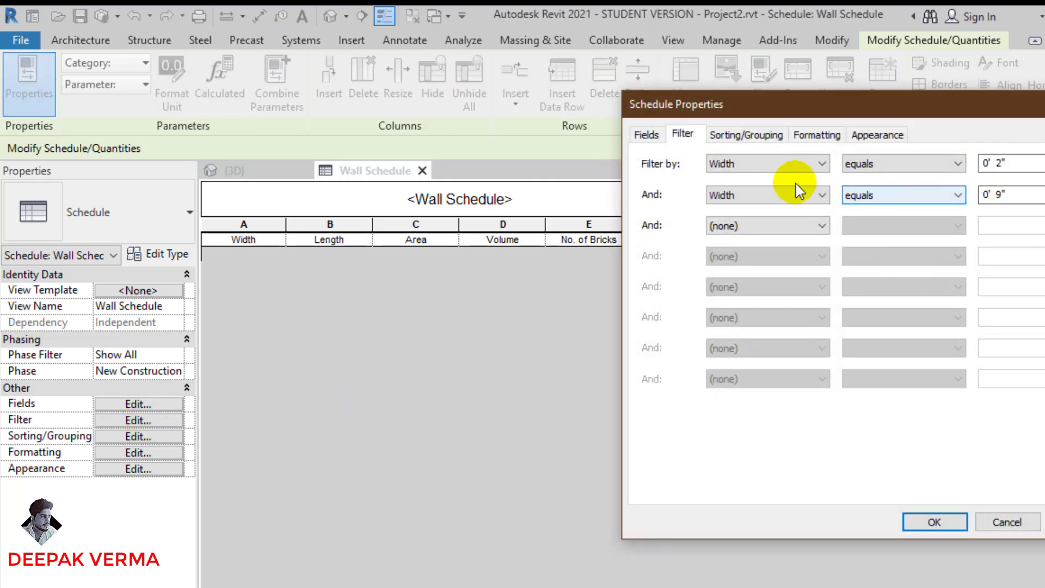
{"action": "left_click", "coordinate": [756, 196]}
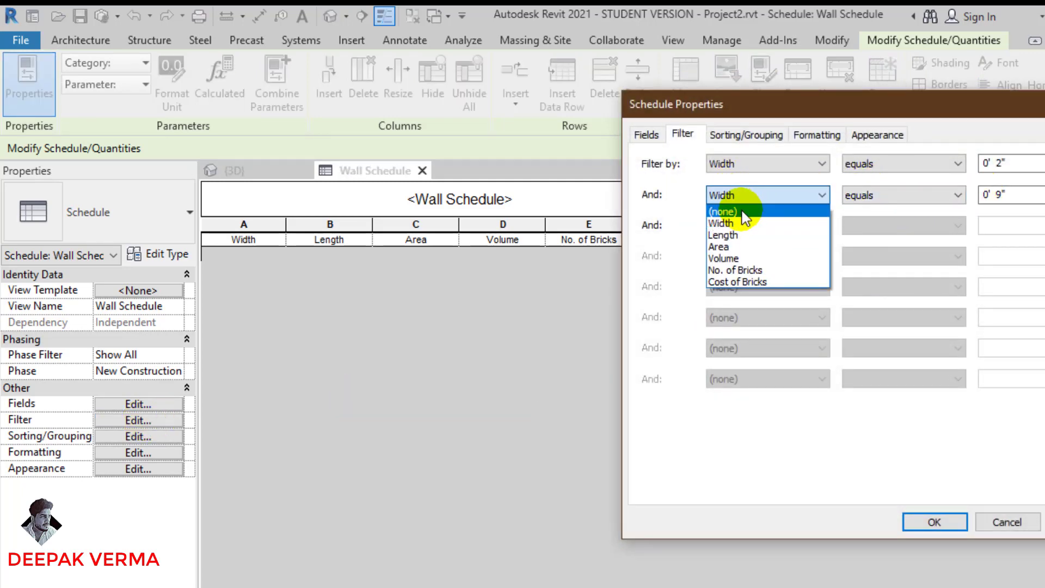
{"action": "left_click", "coordinate": [724, 208]}
{"action": "left_click", "coordinate": [935, 521]}
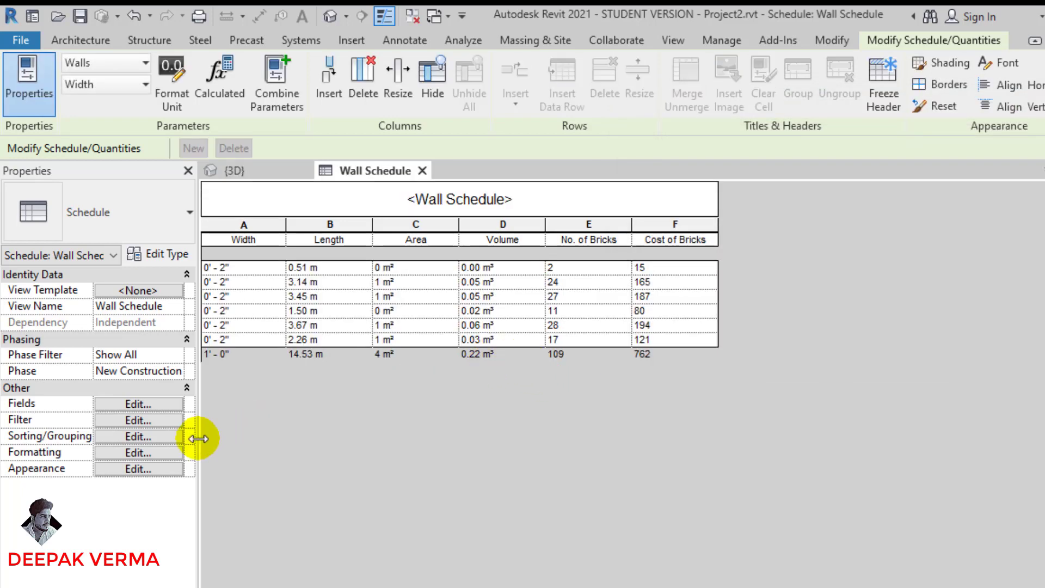
Remove the Width filter and sort the schedule by Area in ascending order.
{"action": "left_click", "coordinate": [164, 423]}
{"action": "left_click", "coordinate": [821, 165]}
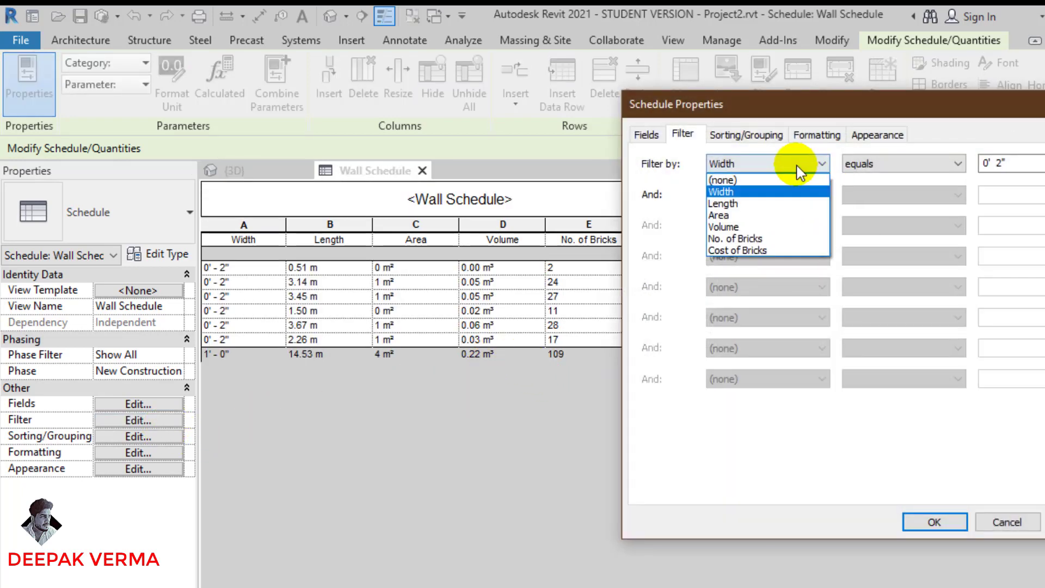
{"action": "left_click", "coordinate": [770, 179]}
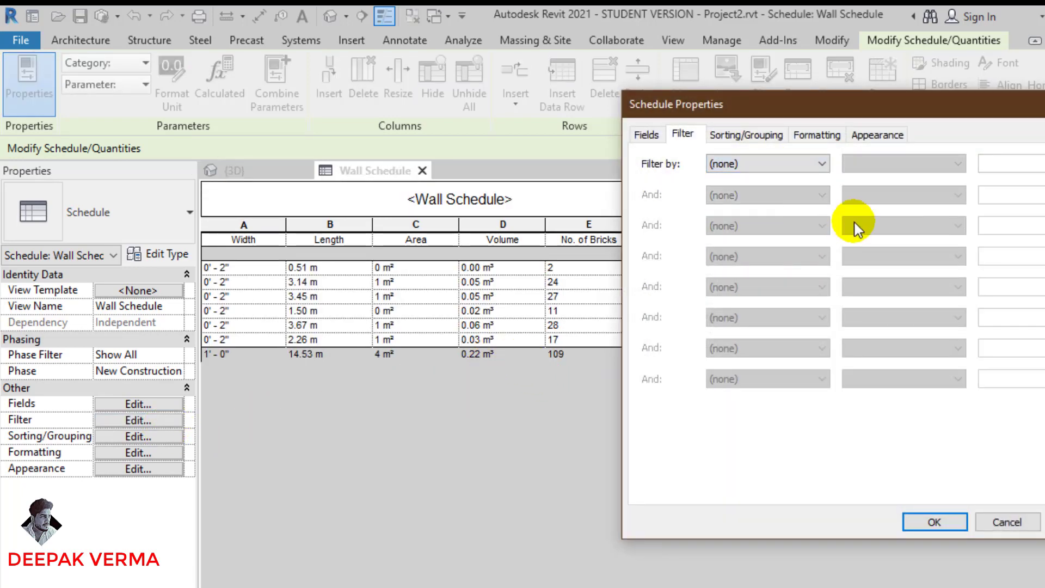
{"action": "left_click", "coordinate": [752, 137]}
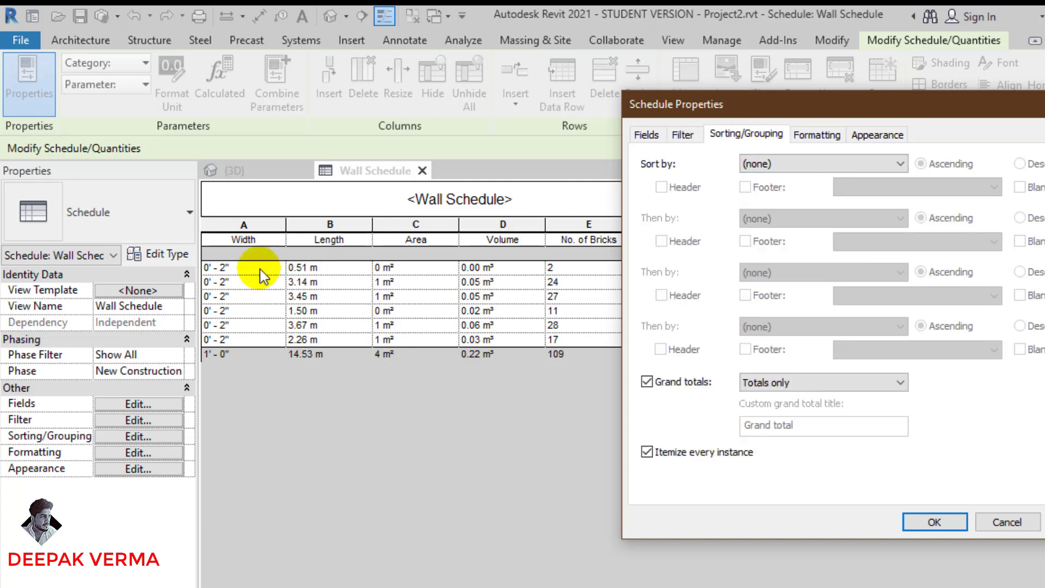
{"action": "left_click", "coordinate": [791, 165]}
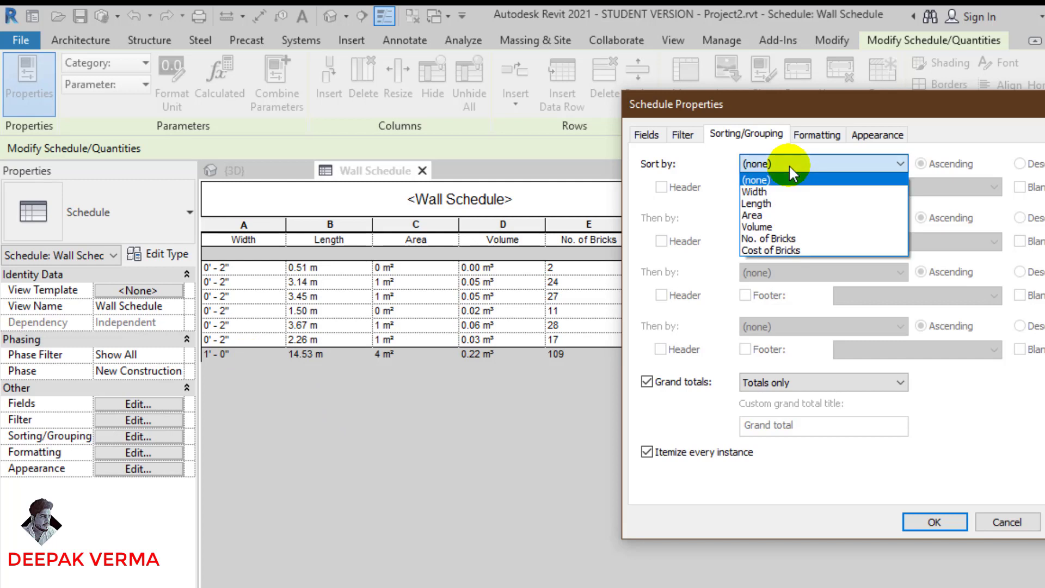
{"action": "left_click", "coordinate": [773, 217]}
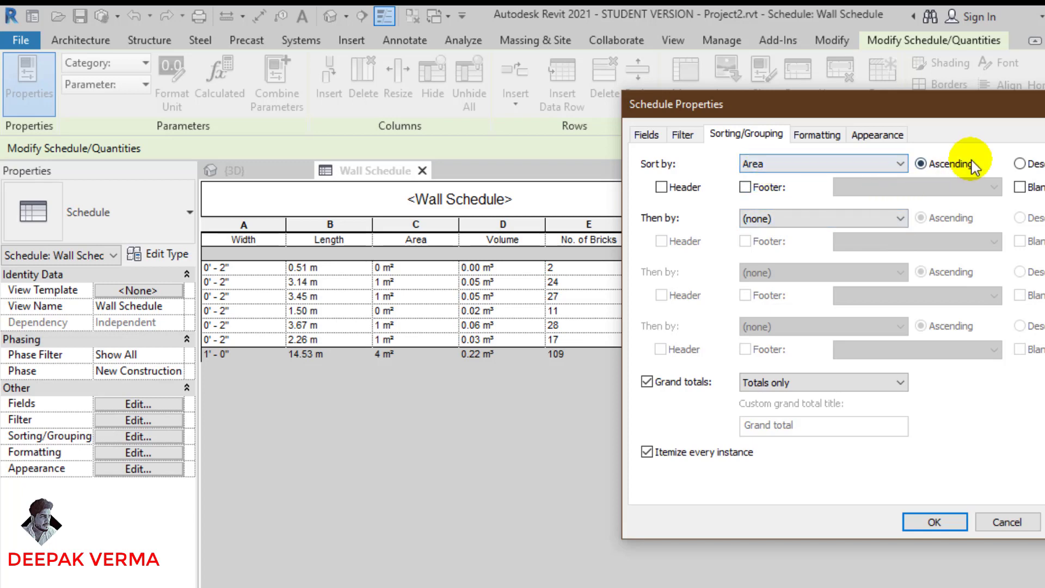
{"action": "left_click", "coordinate": [960, 164]}
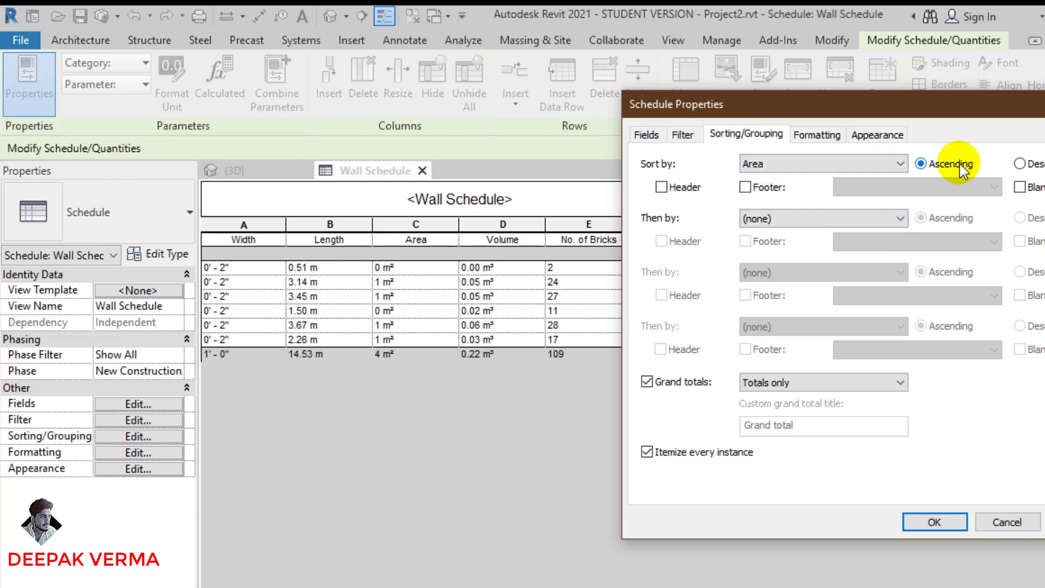
{"action": "left_click", "coordinate": [920, 523]}
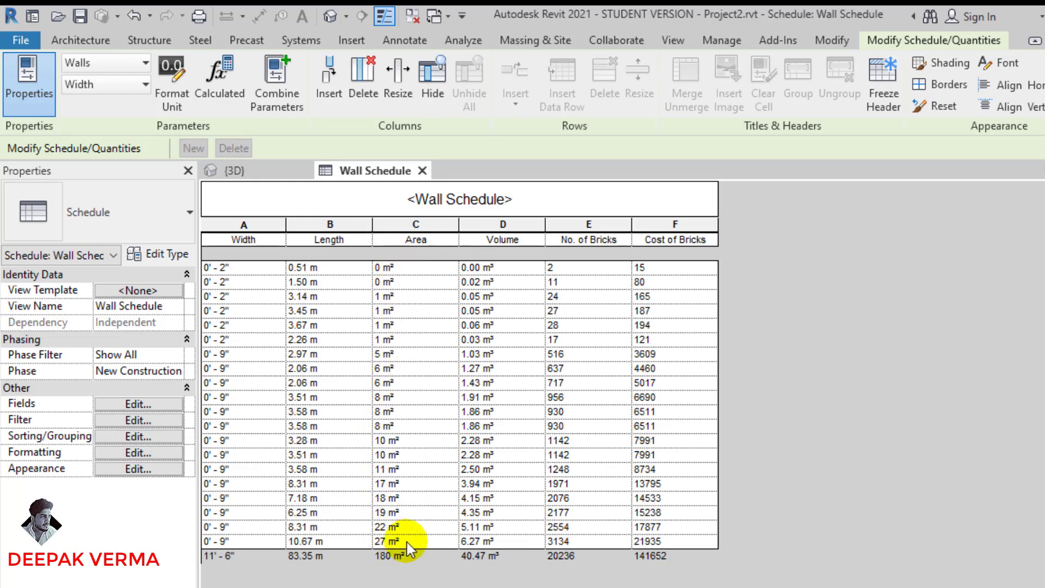
Switch the Area sort to descending and add a header row for each Area group.
{"action": "left_click", "coordinate": [166, 436]}
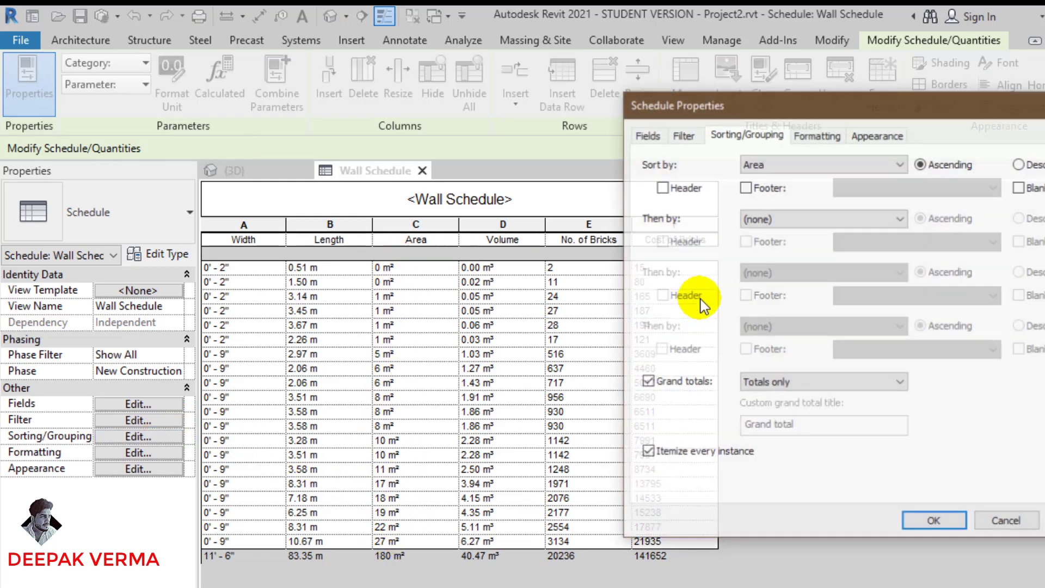
{"action": "left_click", "coordinate": [1020, 163]}
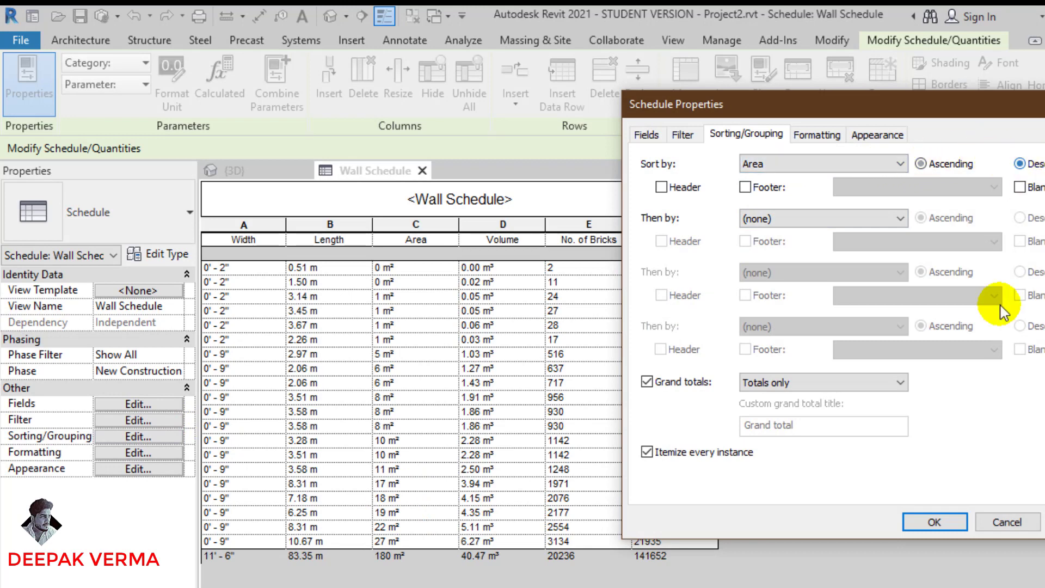
{"action": "left_click", "coordinate": [934, 522]}
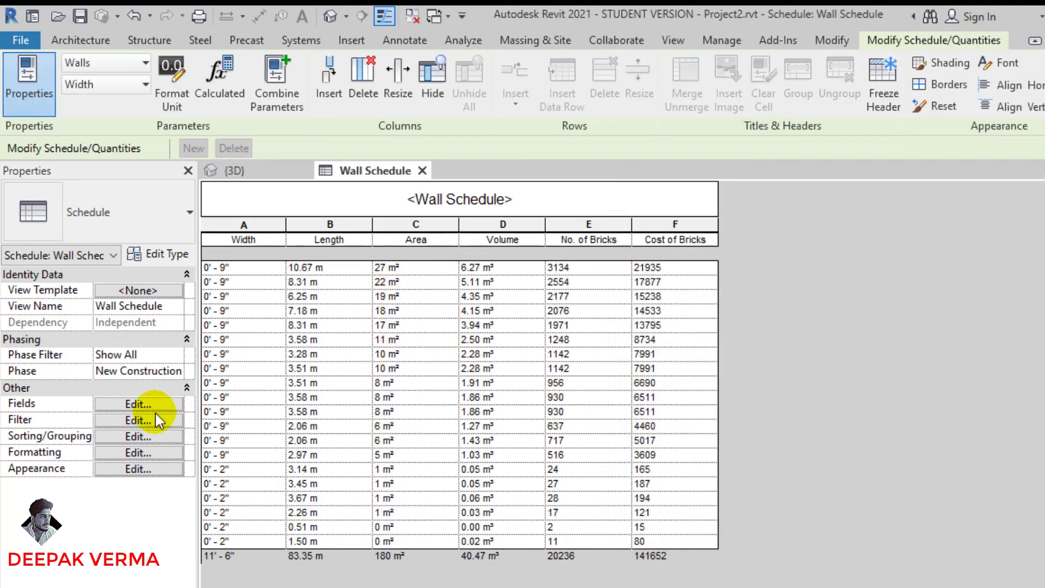
{"action": "left_click", "coordinate": [138, 437]}
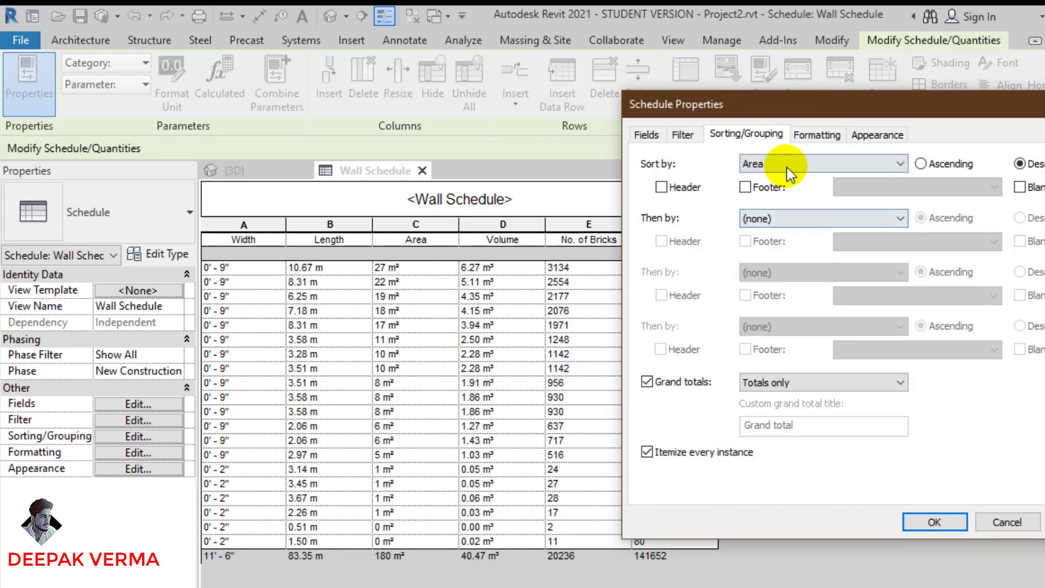
{"action": "left_click", "coordinate": [789, 164]}
{"action": "left_click", "coordinate": [678, 187]}
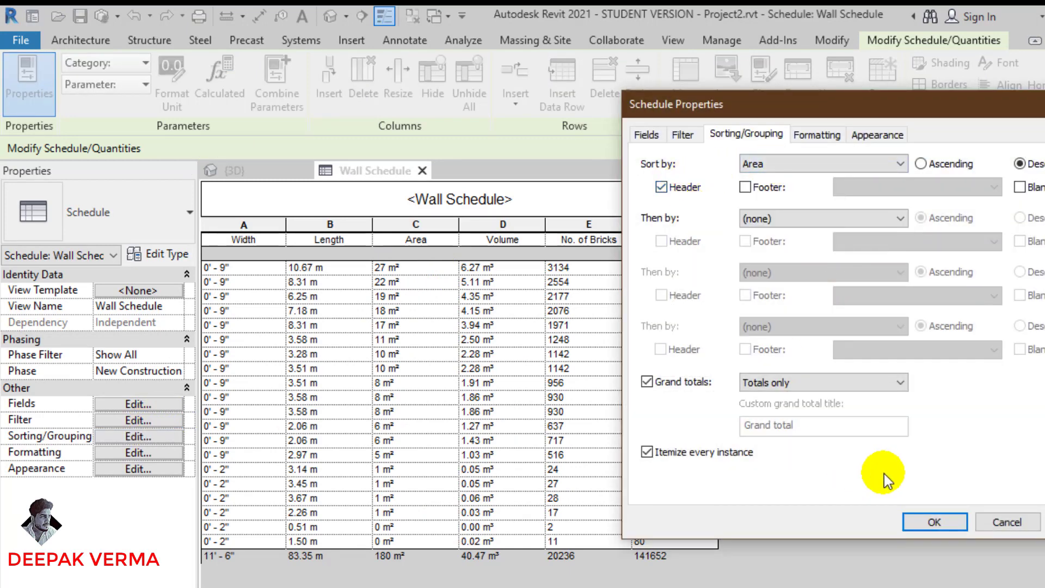
{"action": "left_click", "coordinate": [915, 524]}
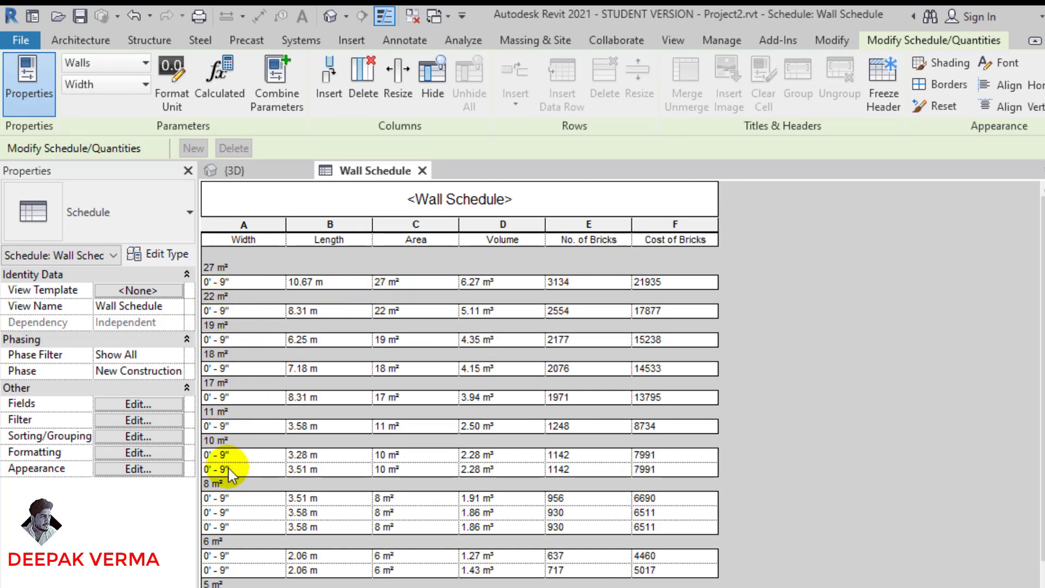
{"action": "scroll", "coordinate": [234, 473], "scroll_direction": "down", "scroll_amount": 3}
{"action": "scroll", "coordinate": [283, 580], "scroll_direction": "up", "scroll_amount": 3}
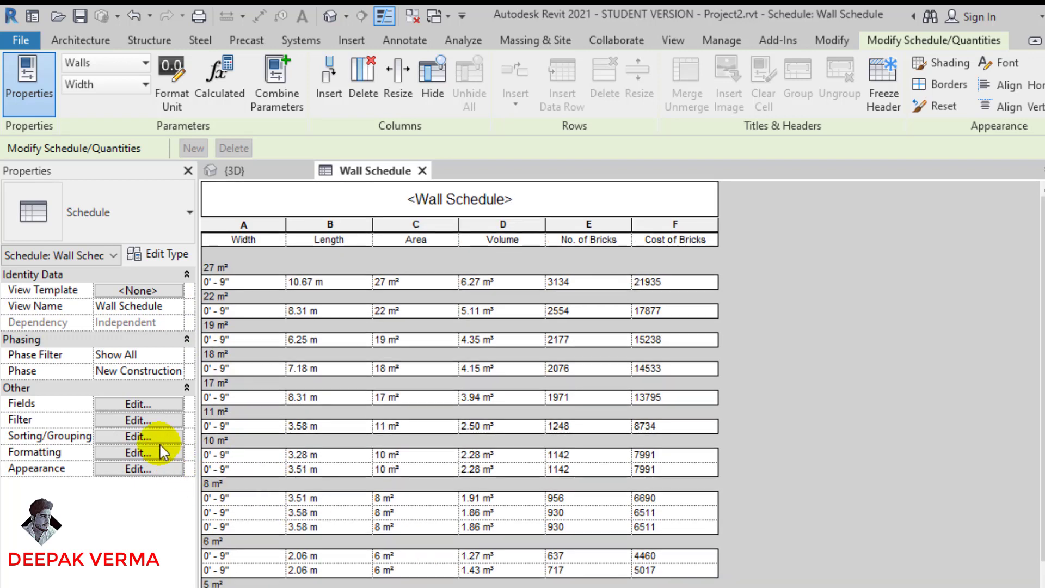
Add a Totals-only footer to each Area group.
{"action": "left_click", "coordinate": [139, 437]}
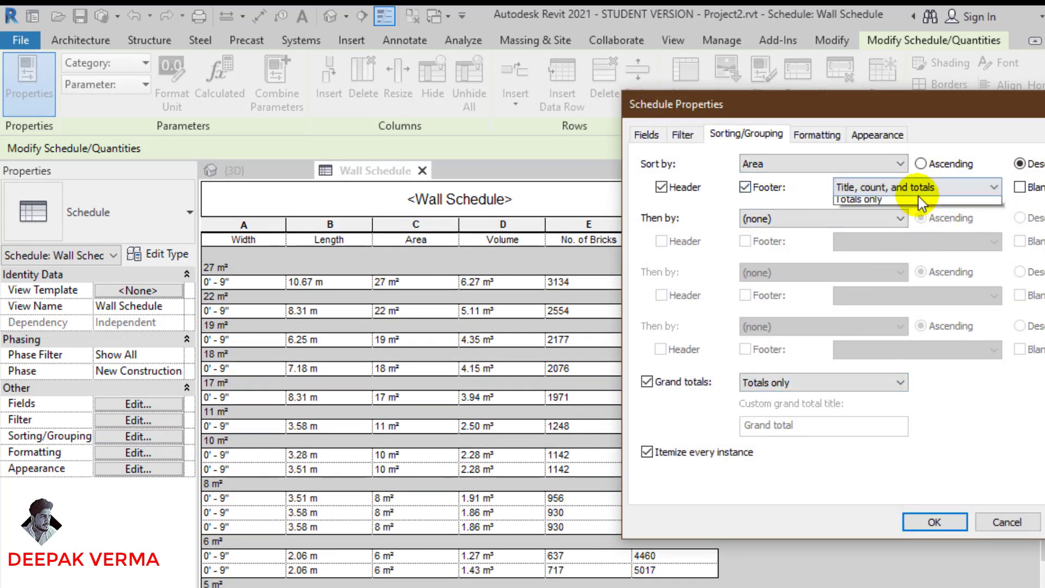
{"action": "left_click", "coordinate": [918, 190]}
{"action": "left_click", "coordinate": [889, 242]}
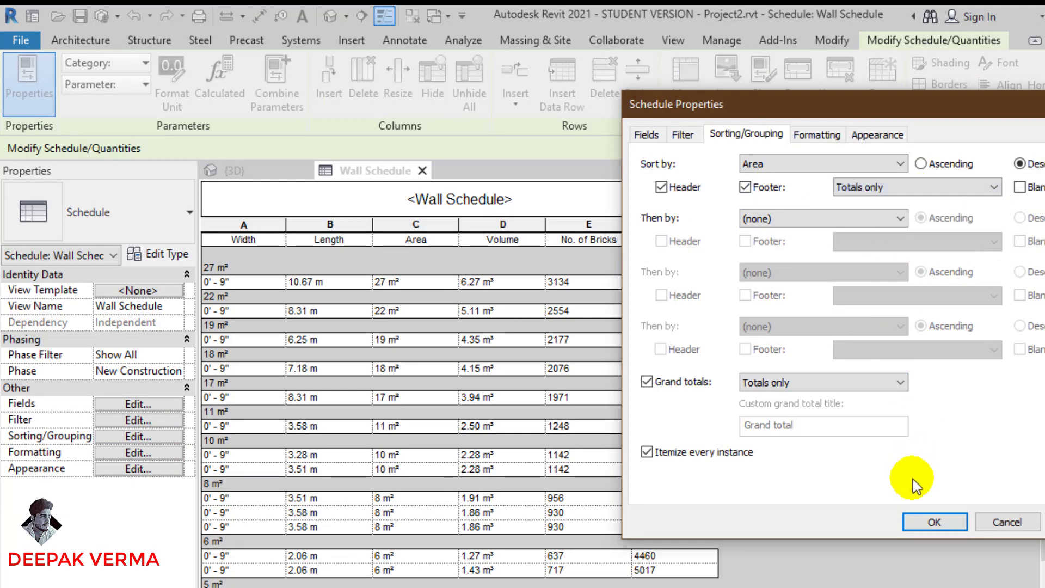
{"action": "left_click", "coordinate": [919, 522]}
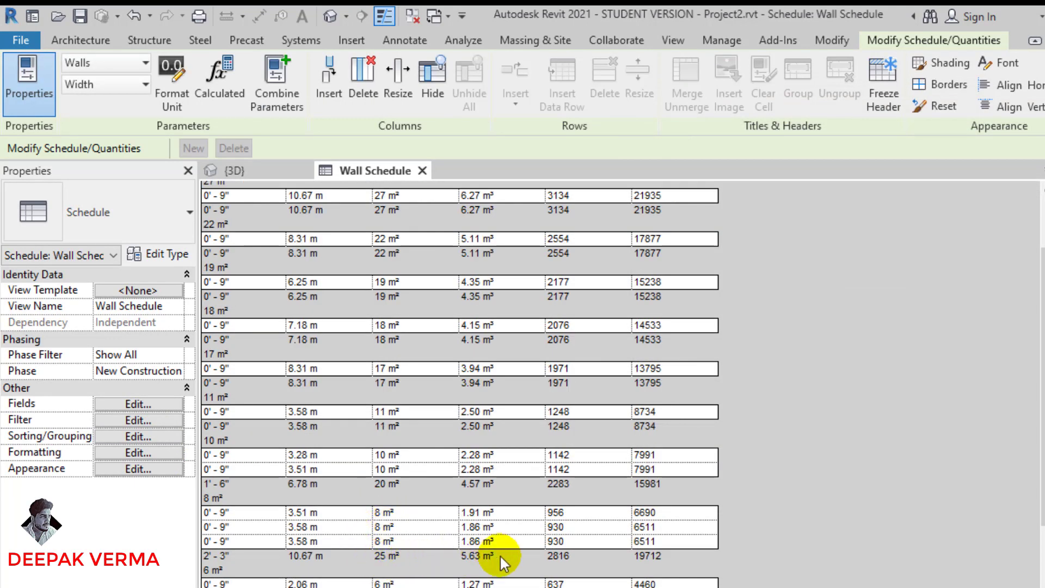
{"action": "scroll", "coordinate": [681, 566], "scroll_direction": "down", "scroll_amount": 4}
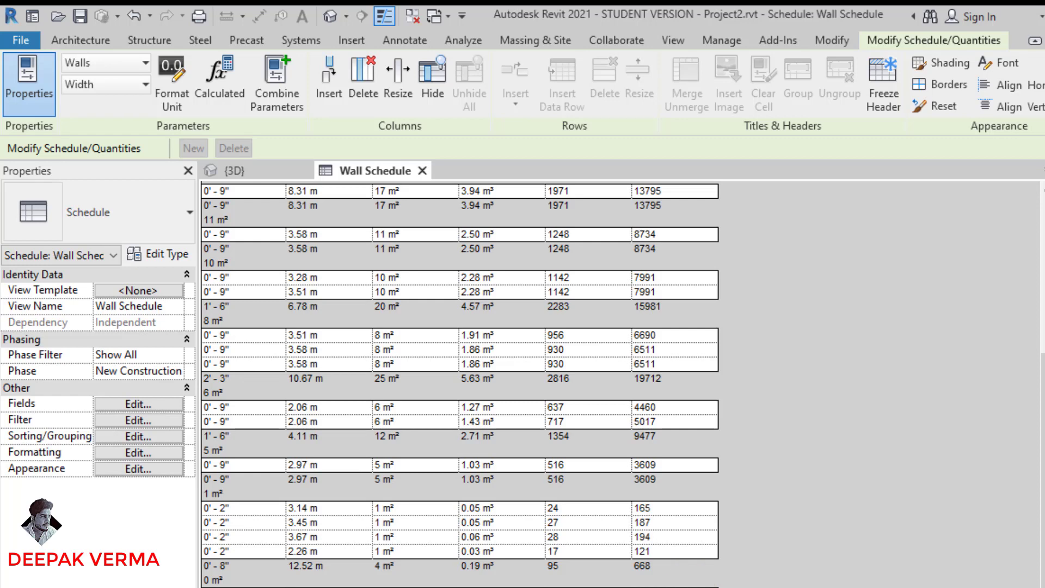
{"action": "scroll", "coordinate": [605, 545], "scroll_direction": "up", "scroll_amount": 3}
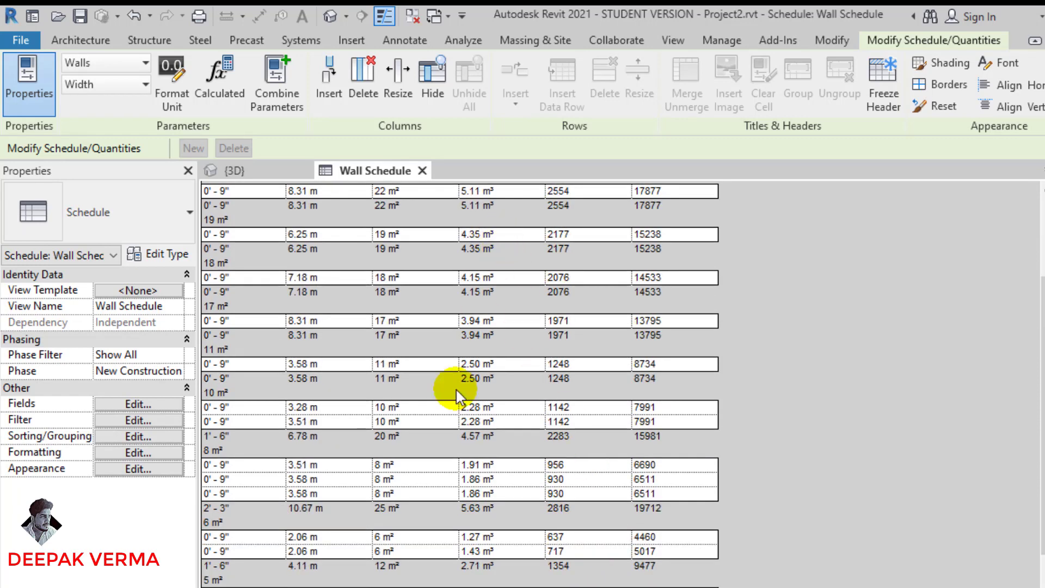
Remove the Area sort along with its group headers and footers.
{"action": "left_click", "coordinate": [164, 437]}
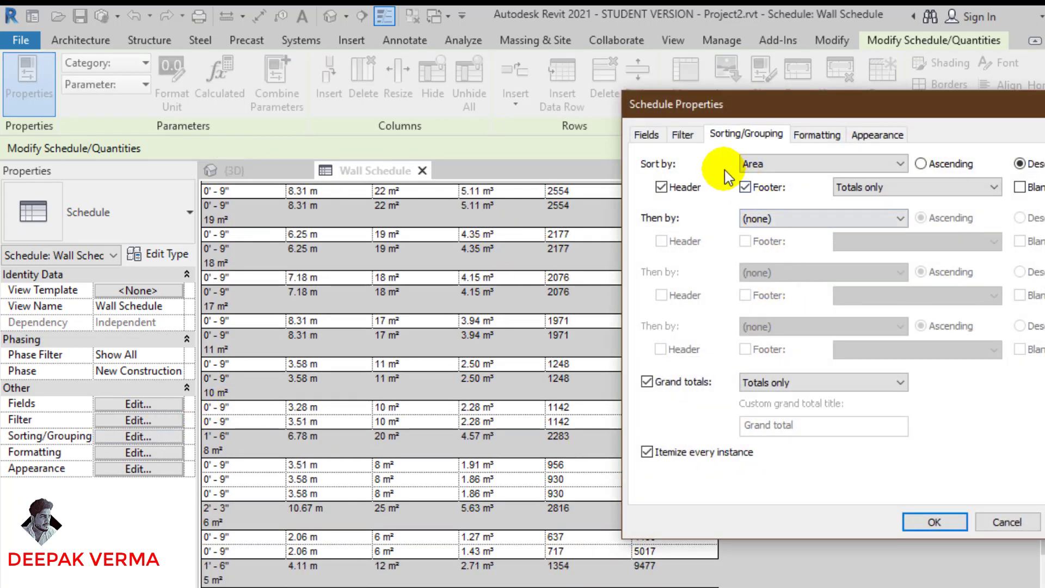
{"action": "left_click", "coordinate": [754, 188]}
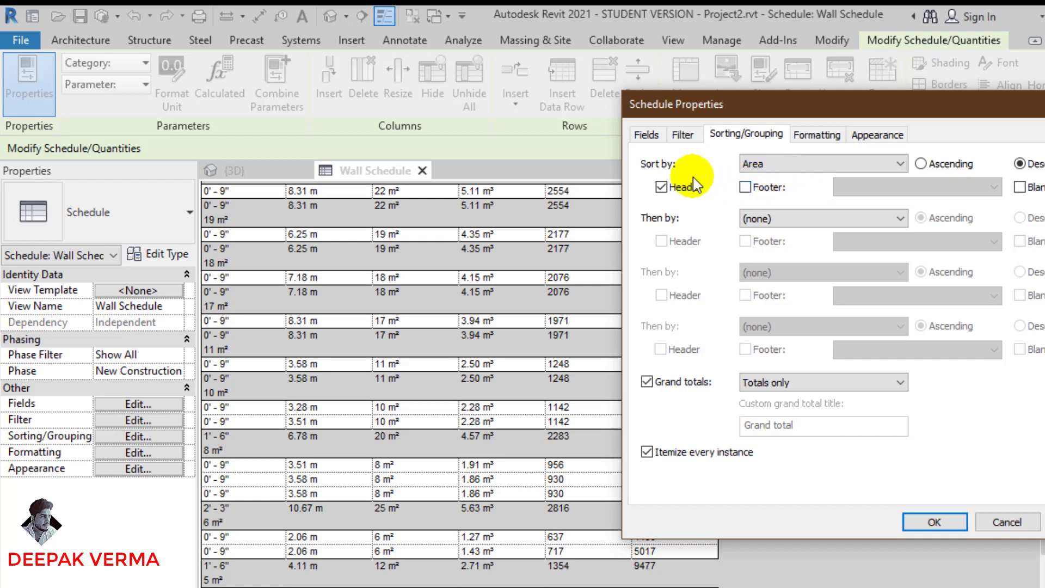
{"action": "left_click", "coordinate": [766, 170]}
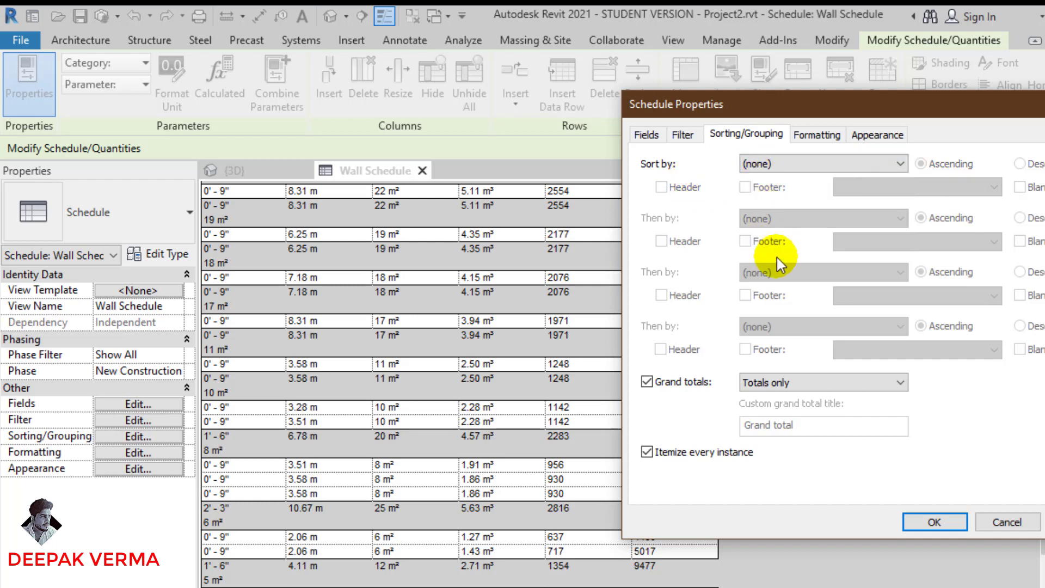
{"action": "left_click", "coordinate": [814, 135]}
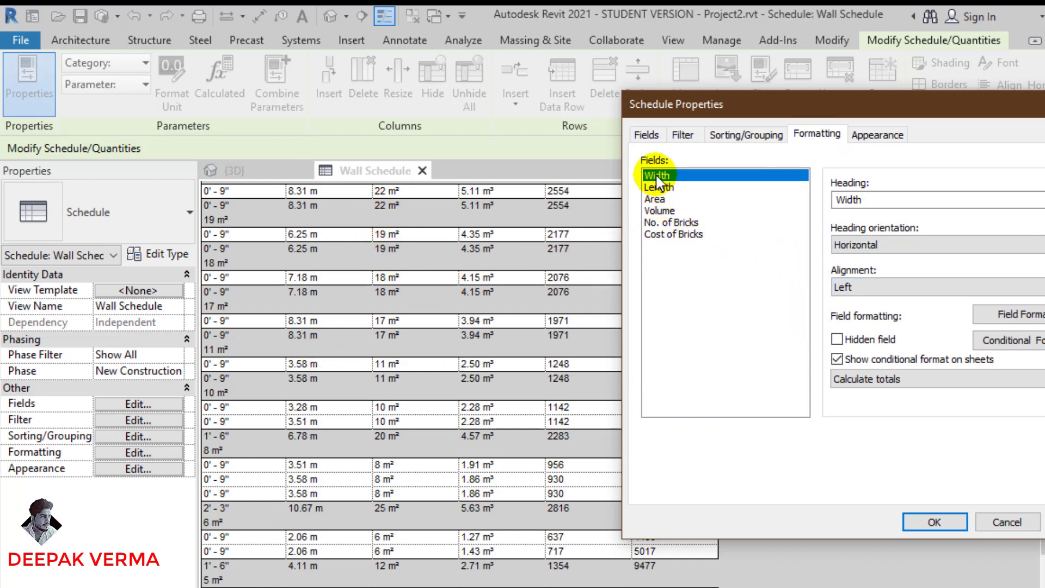
Center-align all six schedule columns.
{"action": "left_click_drag", "start_coordinate": [657, 177], "coordinate": [675, 234]}
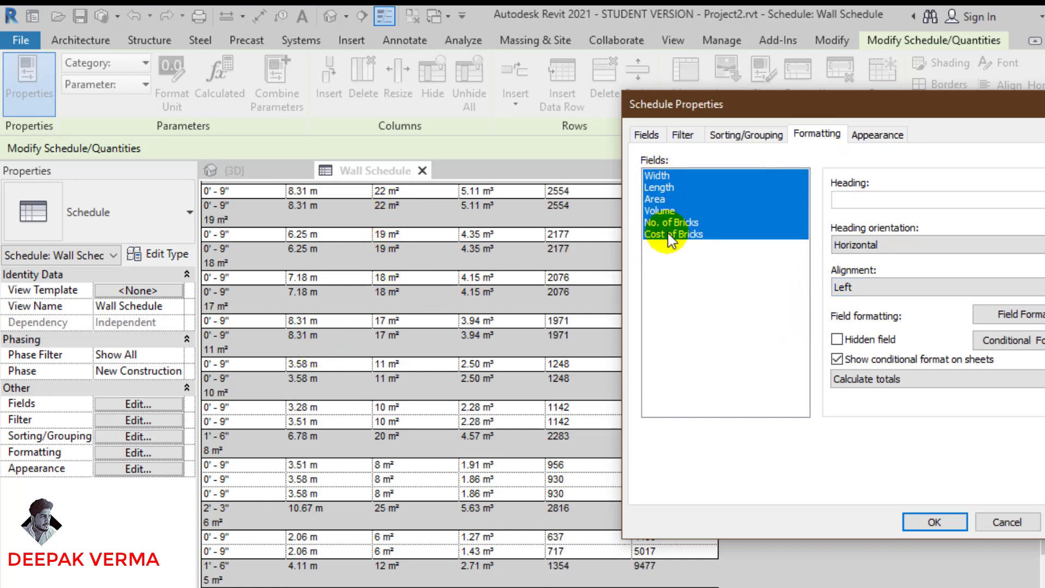
{"action": "left_click", "coordinate": [871, 285]}
{"action": "left_click", "coordinate": [862, 306]}
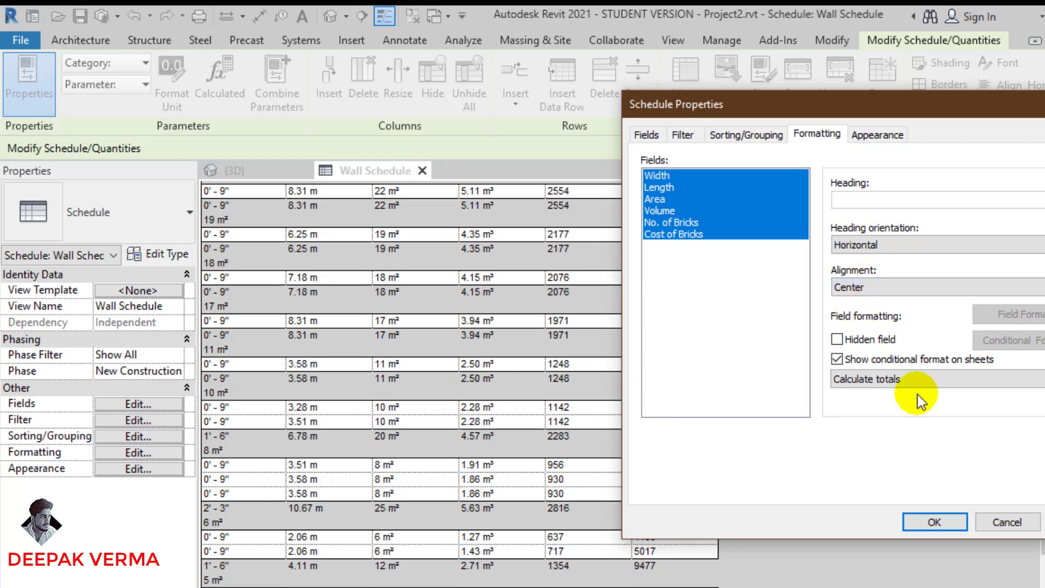
{"action": "left_click", "coordinate": [932, 523]}
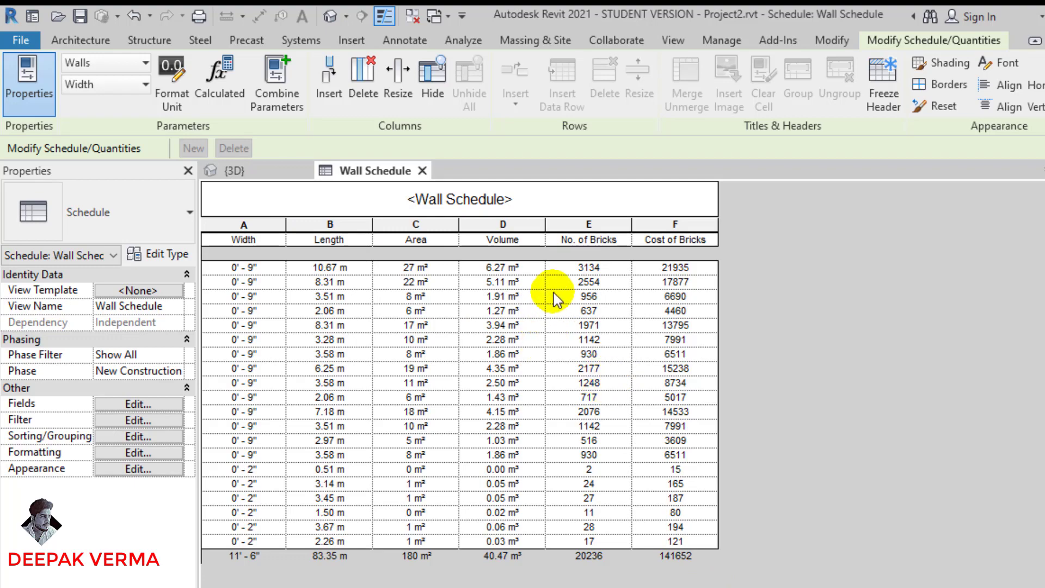
Select the 6.27 m³ wall in the schedule and locate it in the 3D model.
{"action": "left_click", "coordinate": [509, 267]}
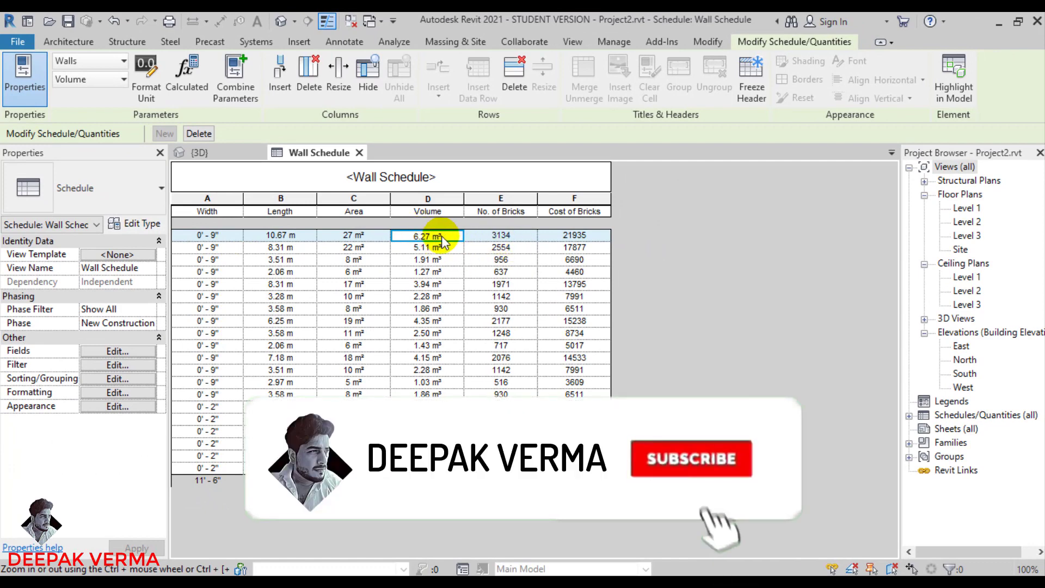
{"action": "left_click", "coordinate": [964, 86]}
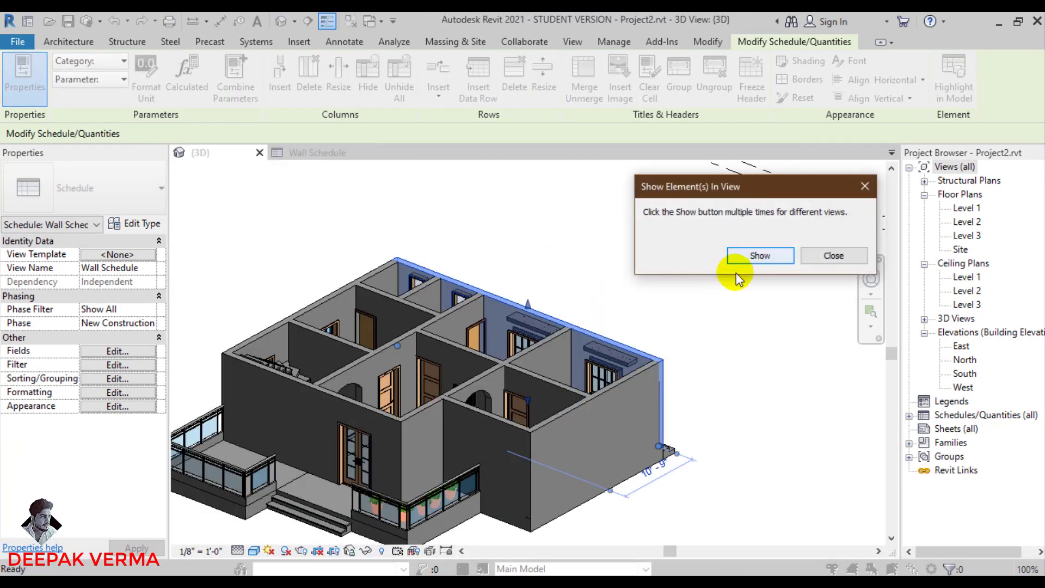
{"action": "left_click", "coordinate": [612, 390]}
{"action": "left_click", "coordinate": [834, 255]}
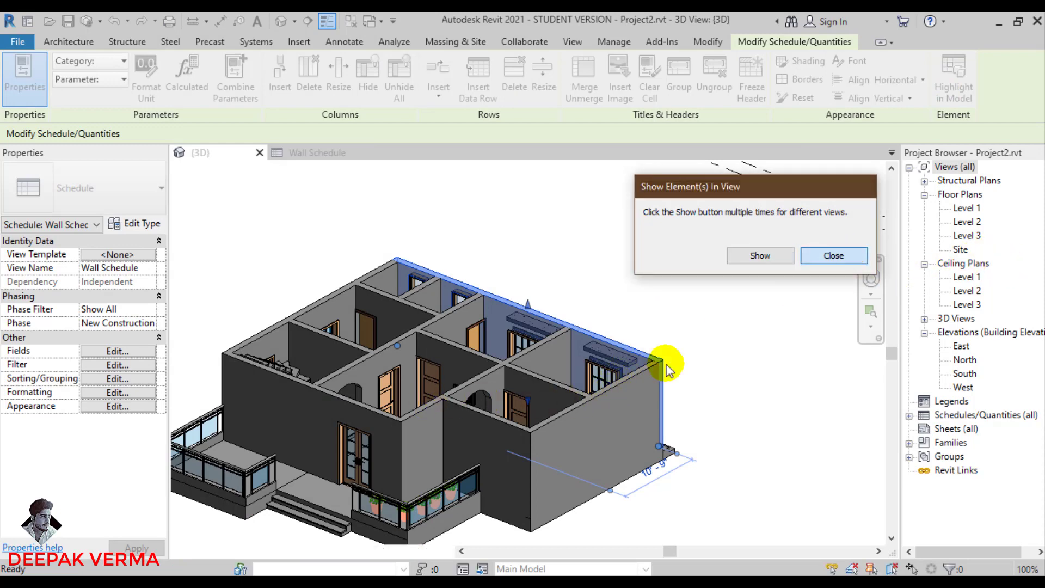
{"action": "mouse_move", "coordinate": [665, 361]}
{"action": "middle_mouse_down", "text": "shift"}
{"action": "mouse_move", "coordinate": [320, 331]}
{"action": "mouse_move", "coordinate": [630, 401]}
{"action": "middle_mouse_up", "text": "shift"}
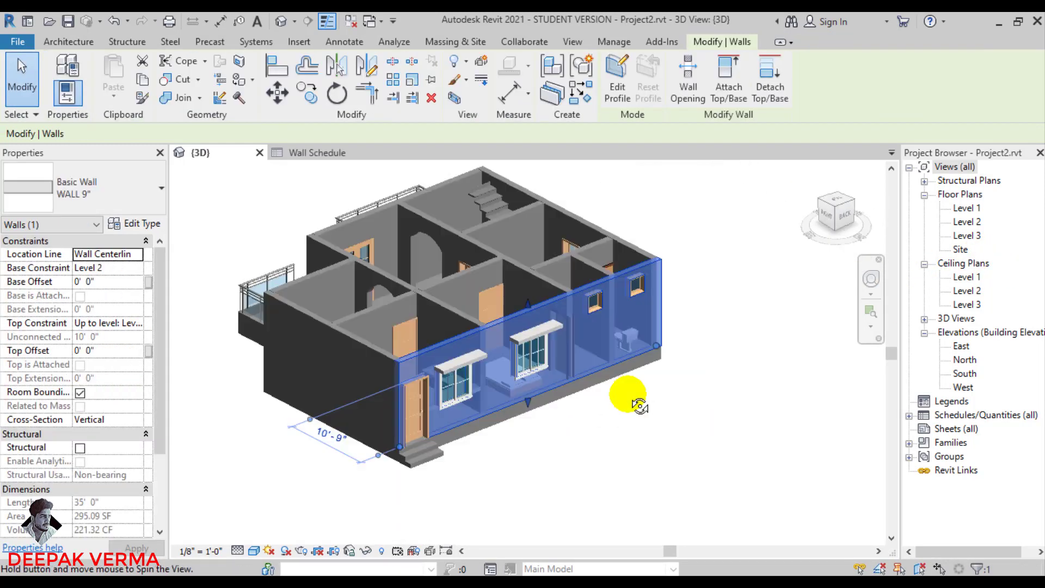
Zoom in, deselect the wall and pan the house to frame the front-wall sliding windows.
{"action": "scroll", "coordinate": [566, 357], "scroll_direction": "up", "scroll_amount": 2}
{"action": "scroll", "coordinate": [562, 373], "scroll_direction": "up", "scroll_amount": 2}
{"action": "scroll", "coordinate": [560, 382], "scroll_direction": "up", "scroll_amount": 2}
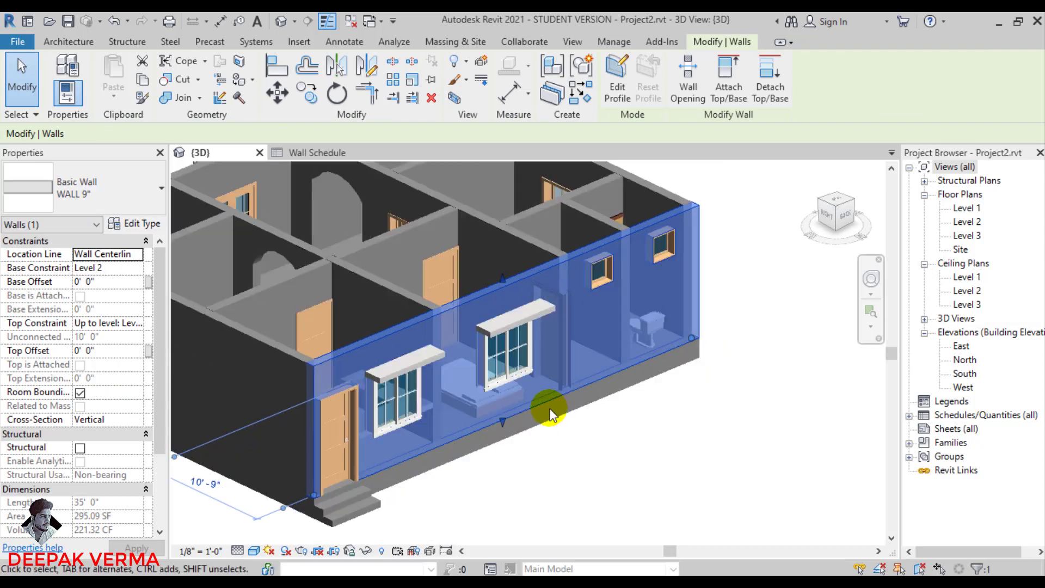
{"action": "scroll", "coordinate": [586, 368], "scroll_direction": "up", "scroll_amount": 1}
{"action": "scroll", "coordinate": [662, 284], "scroll_direction": "up", "scroll_amount": 1}
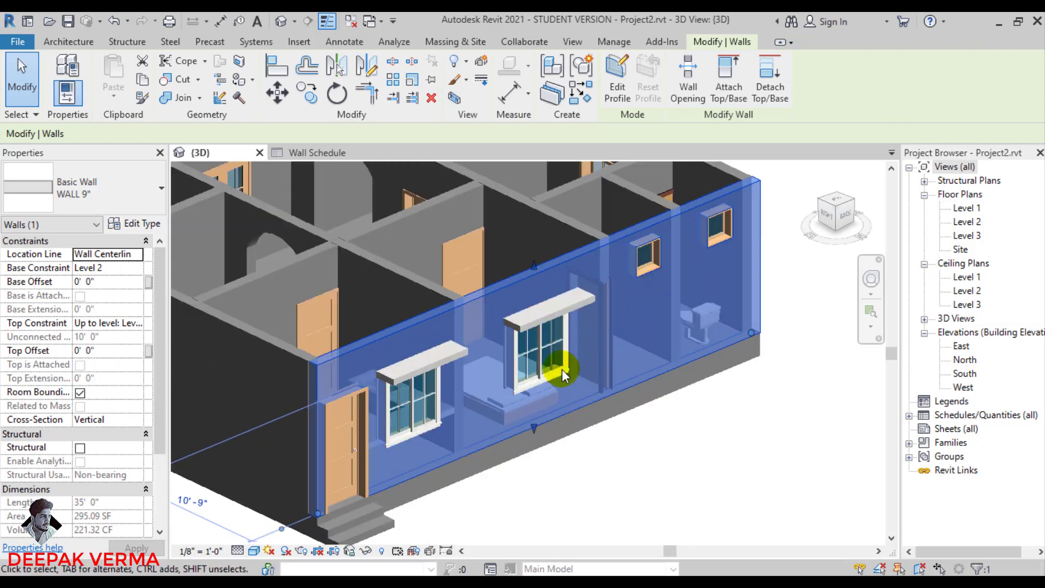
{"action": "left_click", "coordinate": [588, 450]}
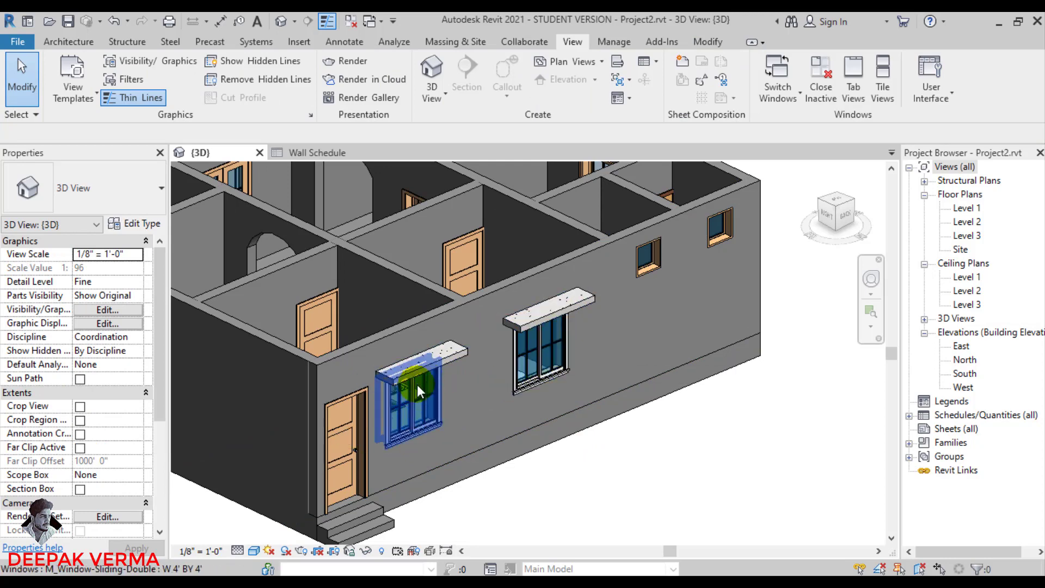
{"action": "middle_click_drag", "start_coordinate": [476, 474], "coordinate": [513, 465]}
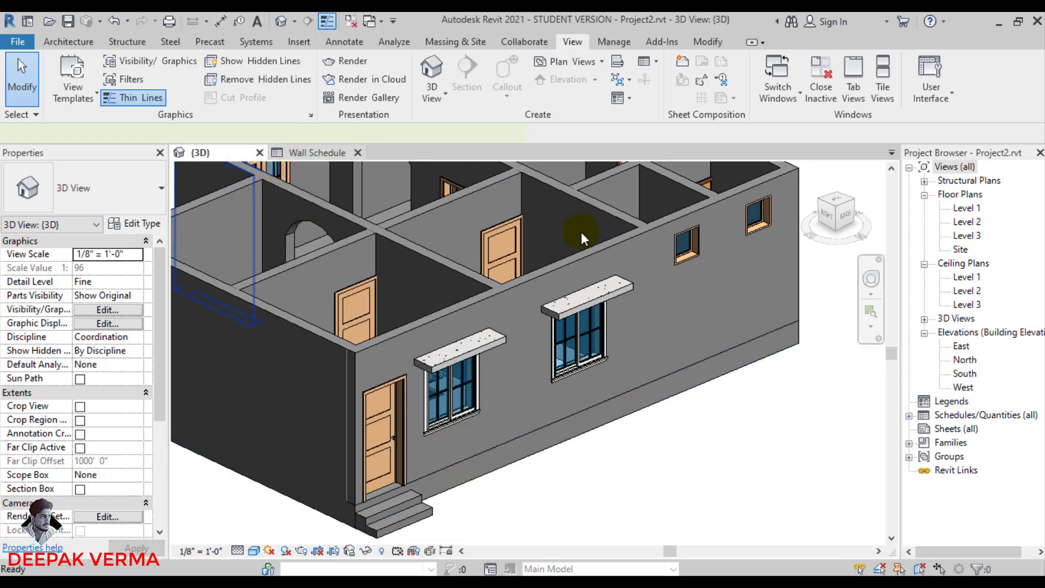
{"action": "left_click", "coordinate": [313, 154]}
Delete the right sliding window on the front wall and check the updated brick counts.
{"action": "left_click", "coordinate": [511, 237]}
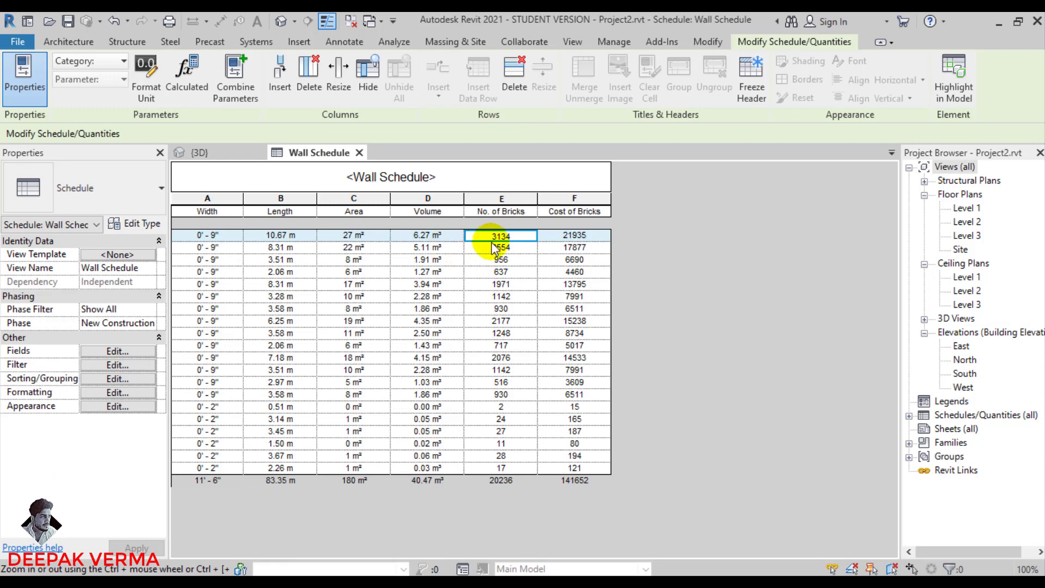
{"action": "left_click", "coordinate": [229, 155]}
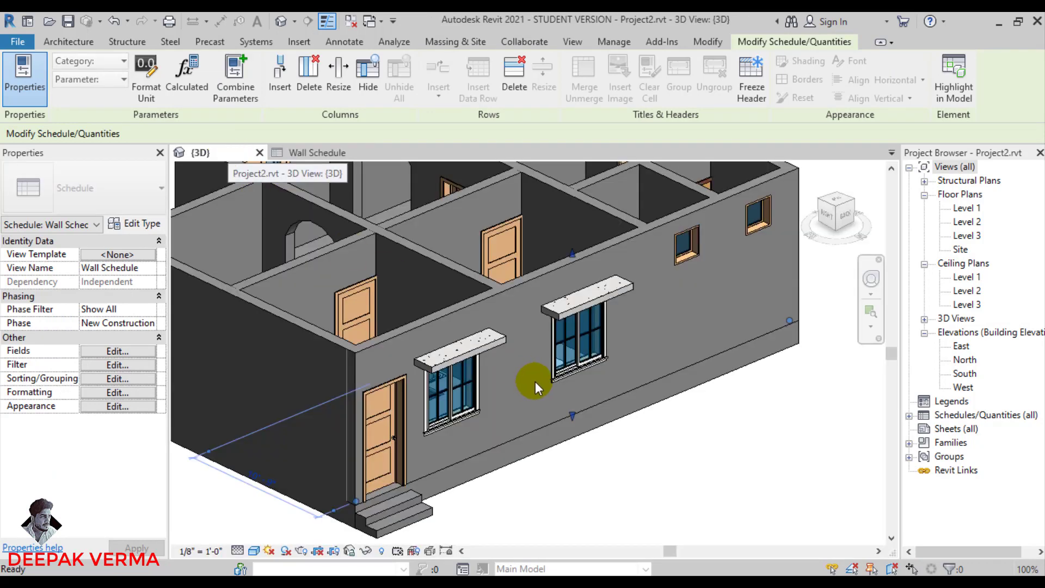
{"action": "left_click", "coordinate": [574, 350]}
{"action": "left_click", "coordinate": [620, 374]}
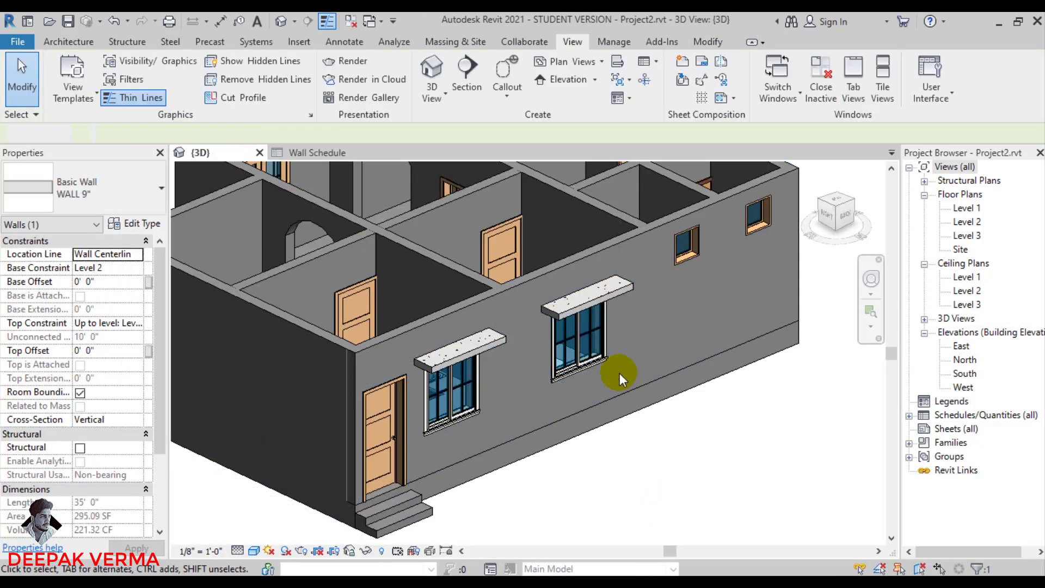
{"action": "left_click", "coordinate": [594, 342]}
{"action": "key", "text": "Delete"}
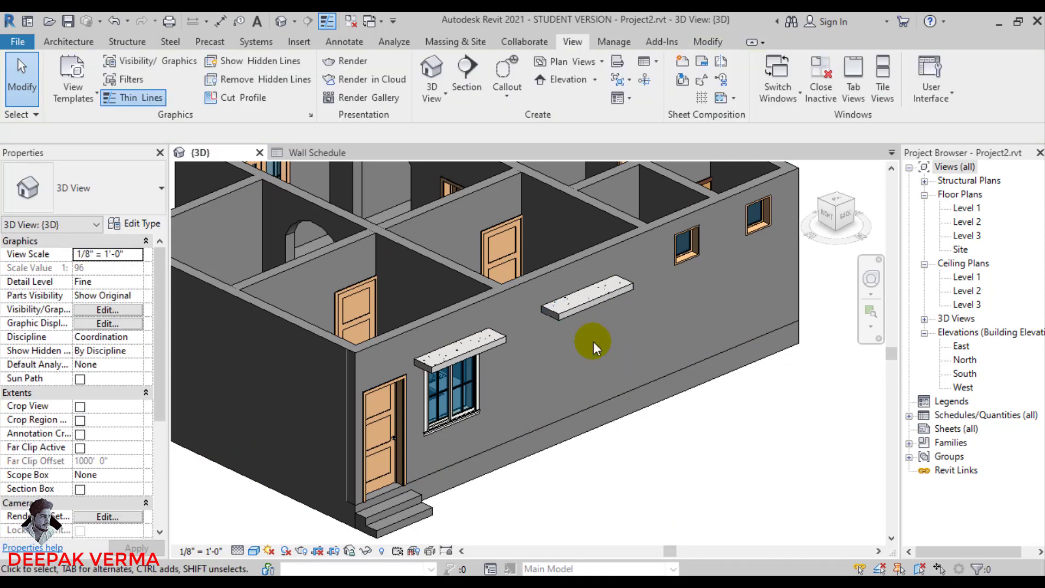
{"action": "key", "text": "ctrl+Tab"}
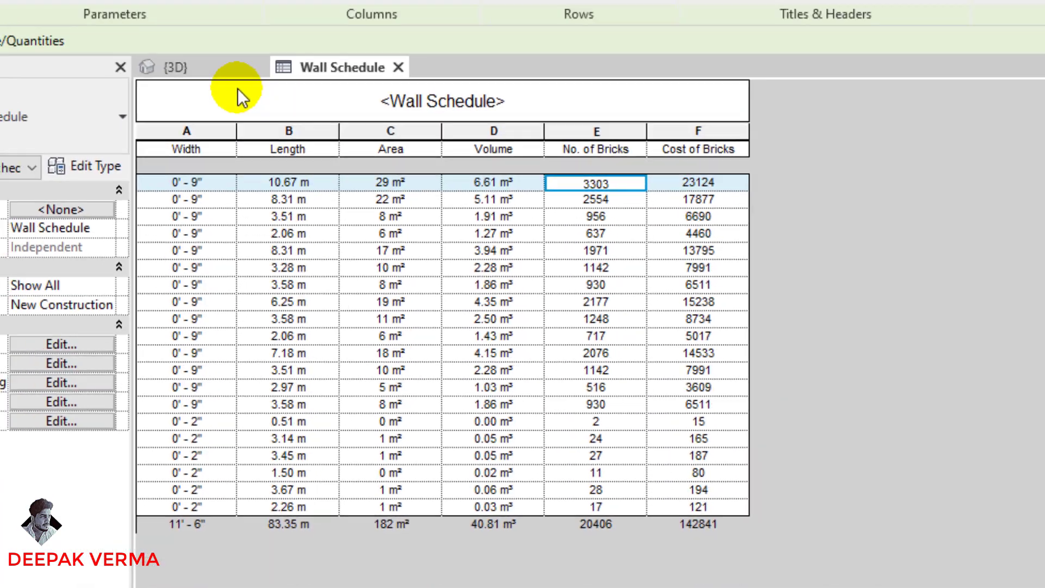
Delete the remaining front-wall window, orbit the house and compare the Wall Schedule brick values.
{"action": "left_click", "coordinate": [230, 153]}
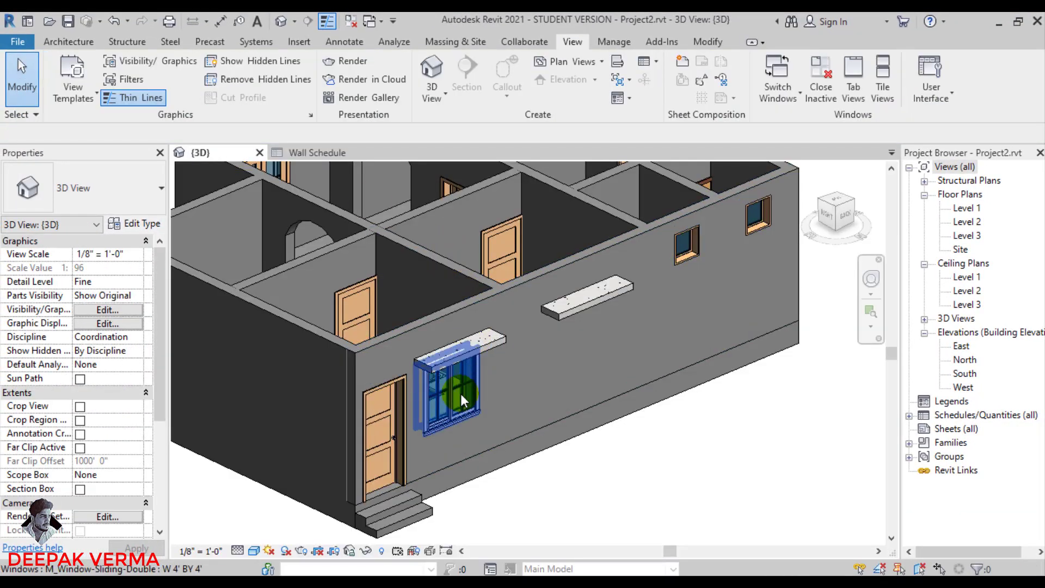
{"action": "left_click", "coordinate": [461, 393]}
{"action": "key", "text": "Delete"}
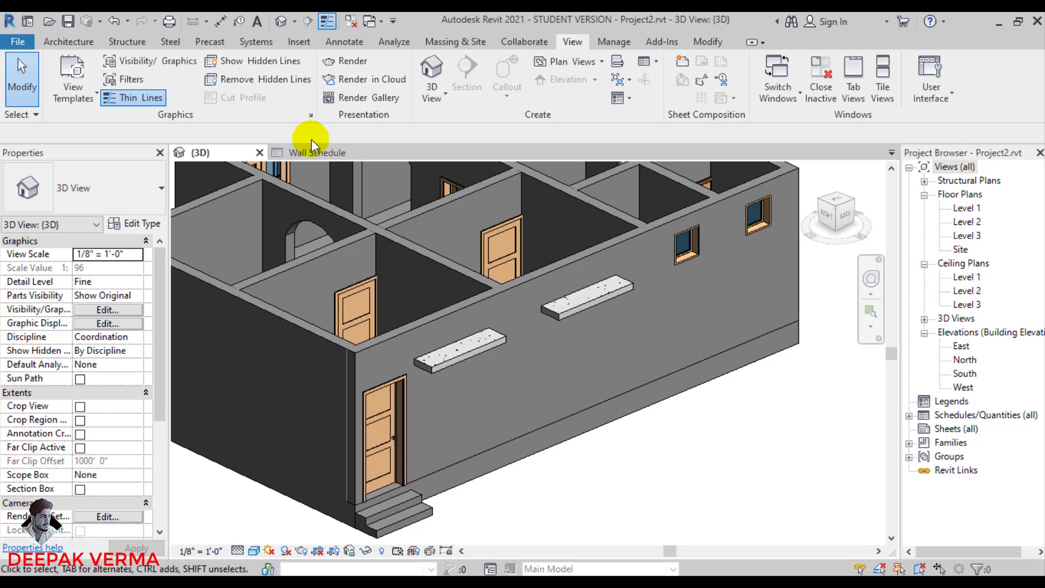
{"action": "key", "text": "ctrl+Tab"}
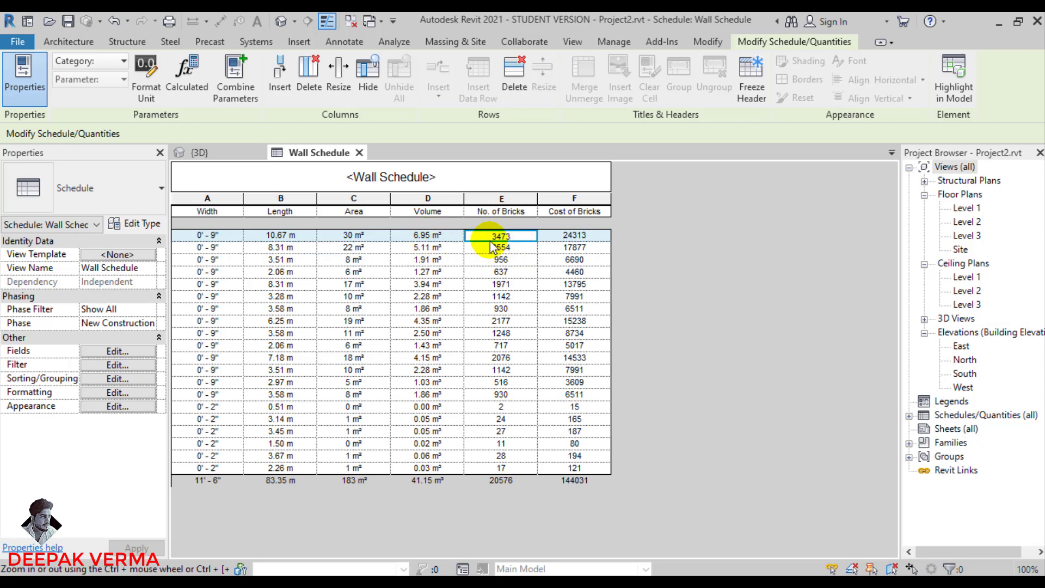
{"action": "left_click", "coordinate": [220, 154]}
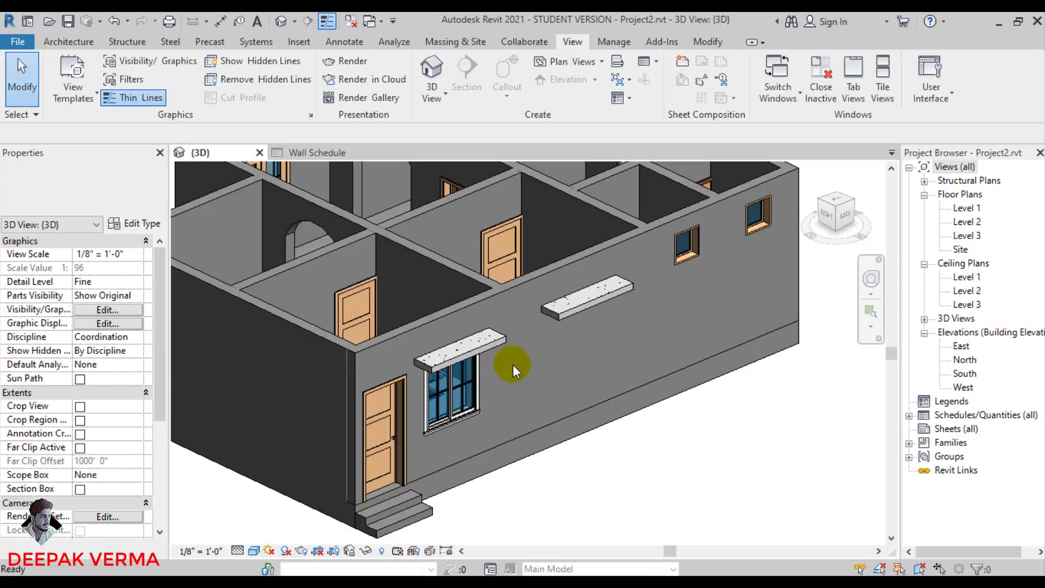
{"action": "mouse_move", "coordinate": [659, 309]}
{"action": "middle_mouse_down", "text": "shift"}
{"action": "mouse_move", "coordinate": [527, 278]}
{"action": "mouse_move", "coordinate": [259, 365]}
{"action": "mouse_move", "coordinate": [365, 292]}
{"action": "middle_mouse_up", "text": "shift"}
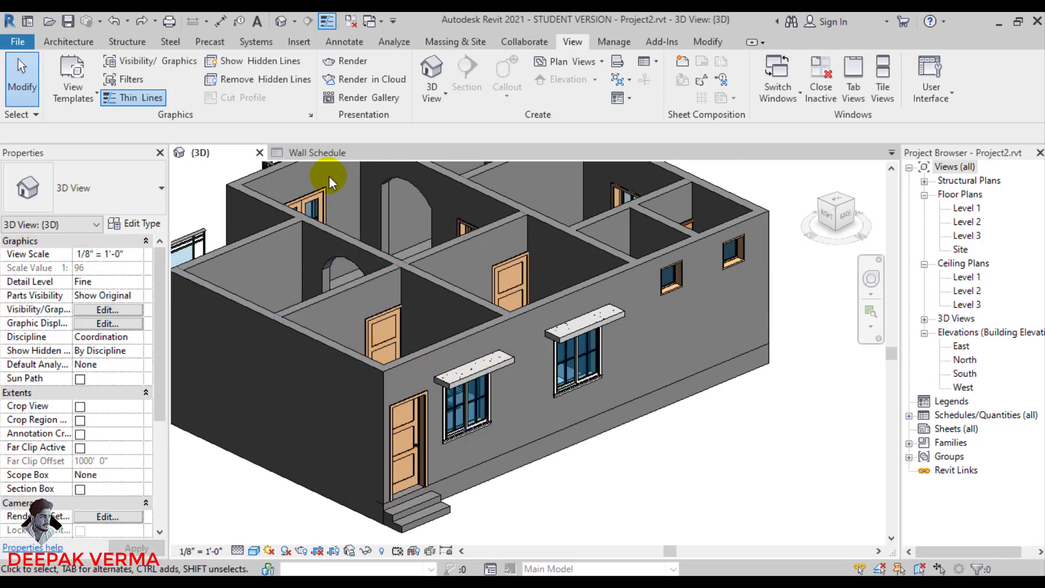
{"action": "left_click", "coordinate": [308, 152]}
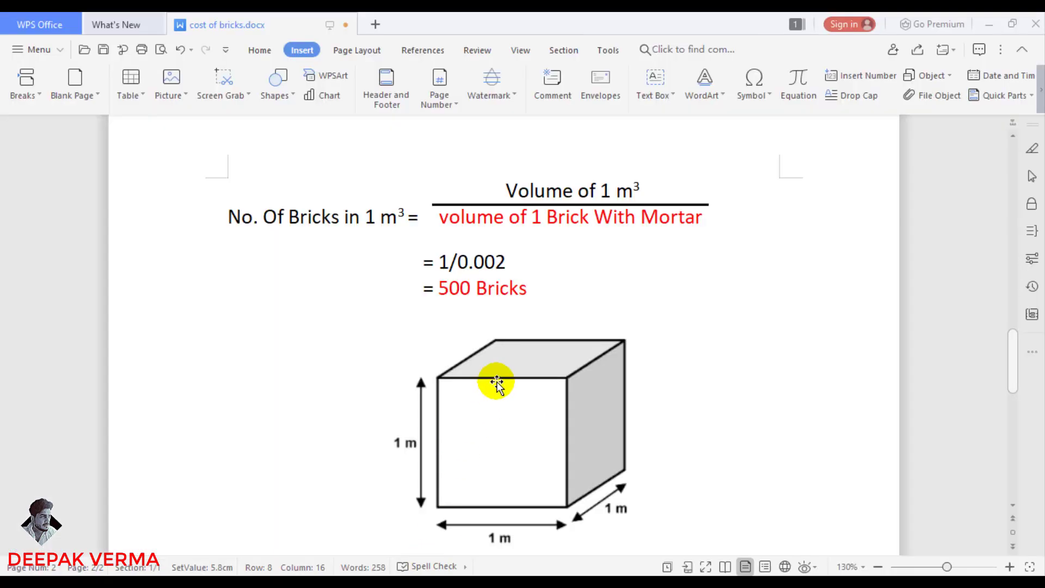
Scroll through the brick-volume calculations in millimetres, centimetres and metres in cost of bricks.docx.
{"action": "scroll", "coordinate": [550, 345], "scroll_direction": "up", "scroll_amount": 3}
{"action": "scroll", "coordinate": [551, 344], "scroll_direction": "up", "scroll_amount": 5}
{"action": "scroll", "coordinate": [542, 354], "scroll_direction": "up", "scroll_amount": 4}
{"action": "scroll", "coordinate": [541, 354], "scroll_direction": "up", "scroll_amount": 4}
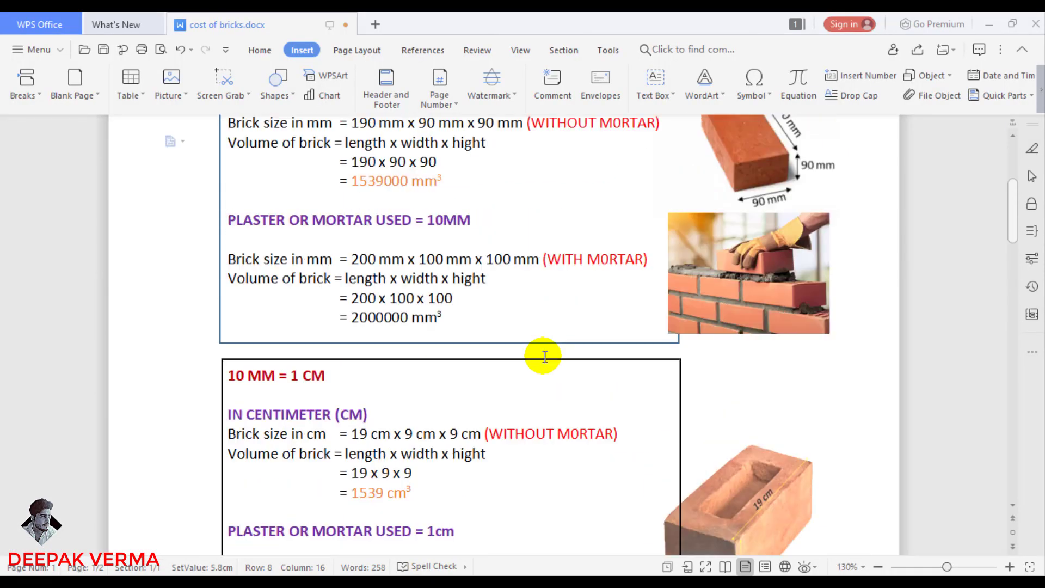
{"action": "scroll", "coordinate": [542, 354], "scroll_direction": "up", "scroll_amount": 2}
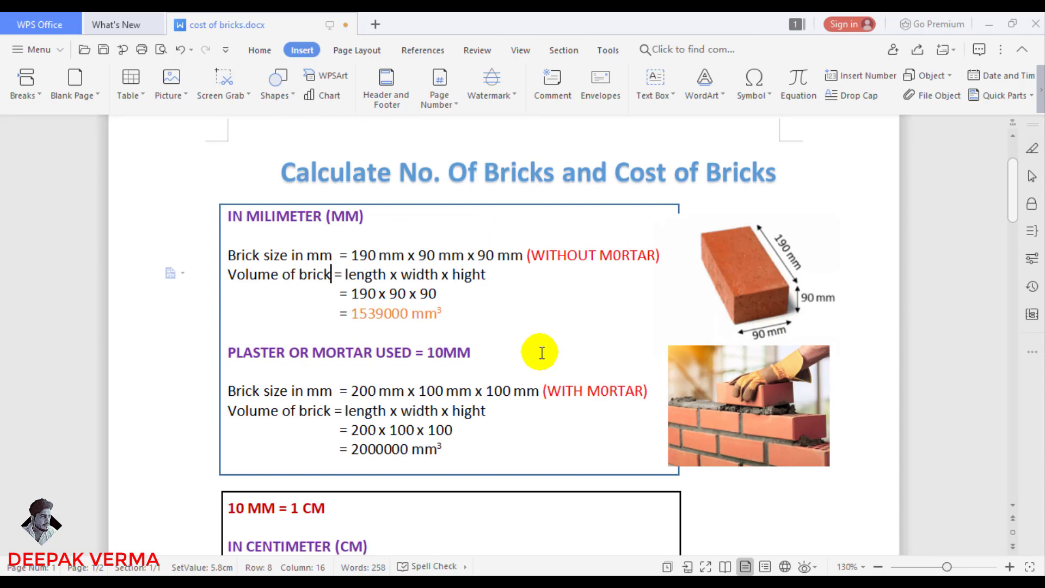
{"action": "scroll", "coordinate": [542, 353], "scroll_direction": "down", "scroll_amount": 3}
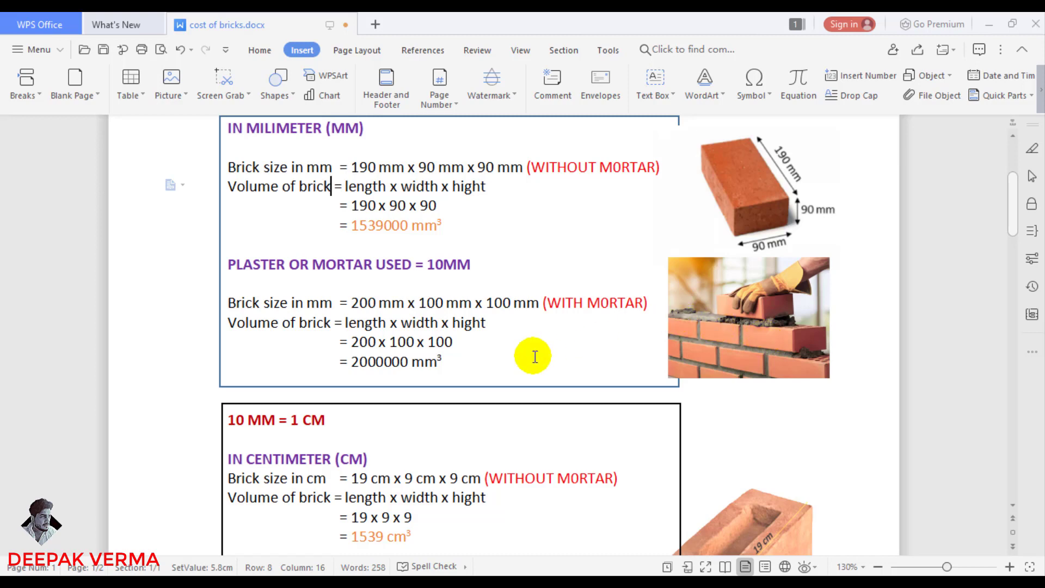
{"action": "scroll", "coordinate": [534, 354], "scroll_direction": "down", "scroll_amount": 1}
{"action": "scroll", "coordinate": [534, 354], "scroll_direction": "down", "scroll_amount": 3}
{"action": "scroll", "coordinate": [535, 357], "scroll_direction": "down", "scroll_amount": 6}
{"action": "scroll", "coordinate": [535, 357], "scroll_direction": "down", "scroll_amount": 2}
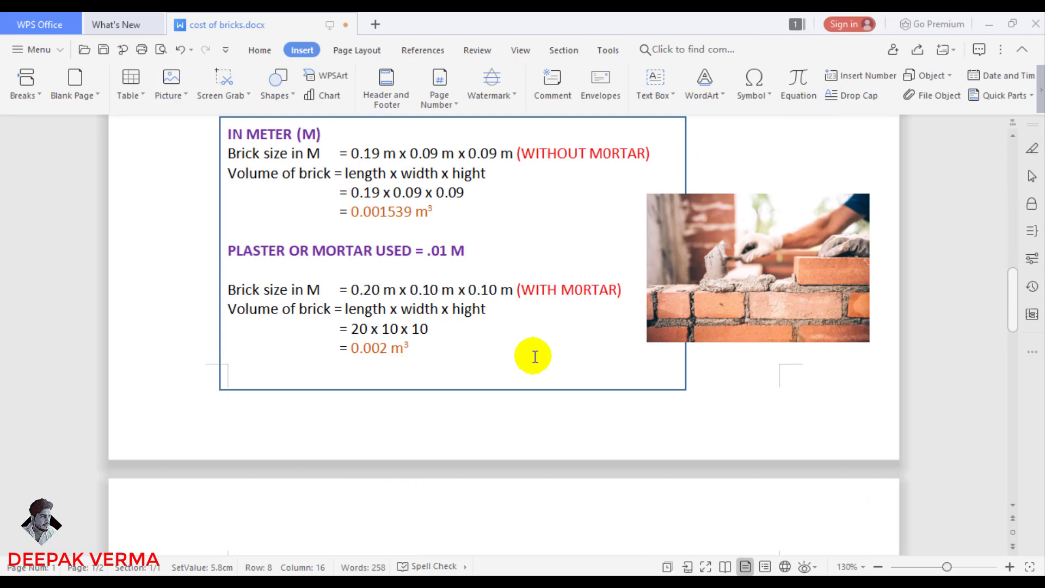
{"action": "scroll", "coordinate": [534, 356], "scroll_direction": "up", "scroll_amount": 1}
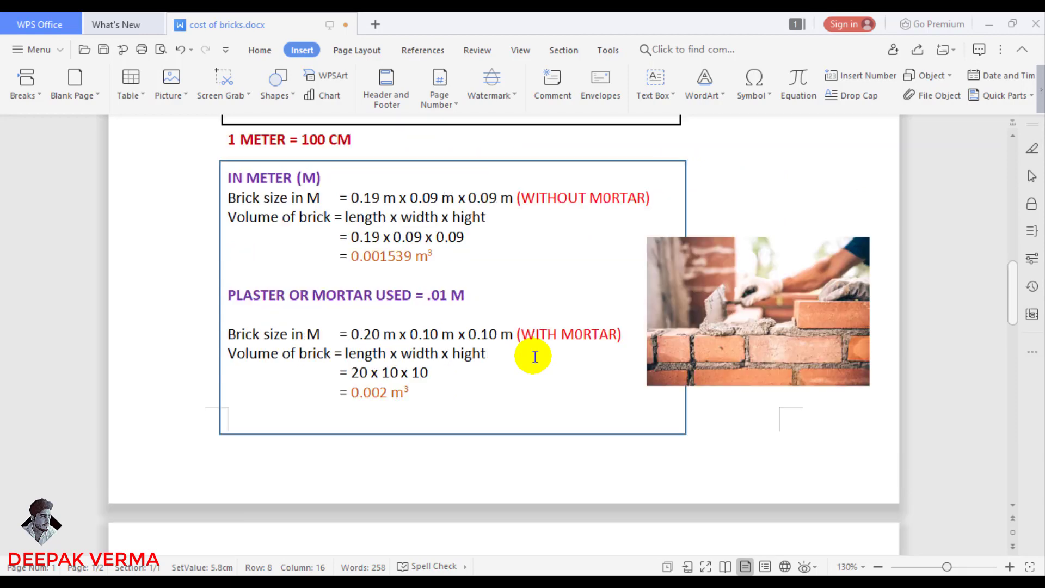
{"action": "scroll", "coordinate": [534, 357], "scroll_direction": "up", "scroll_amount": 2}
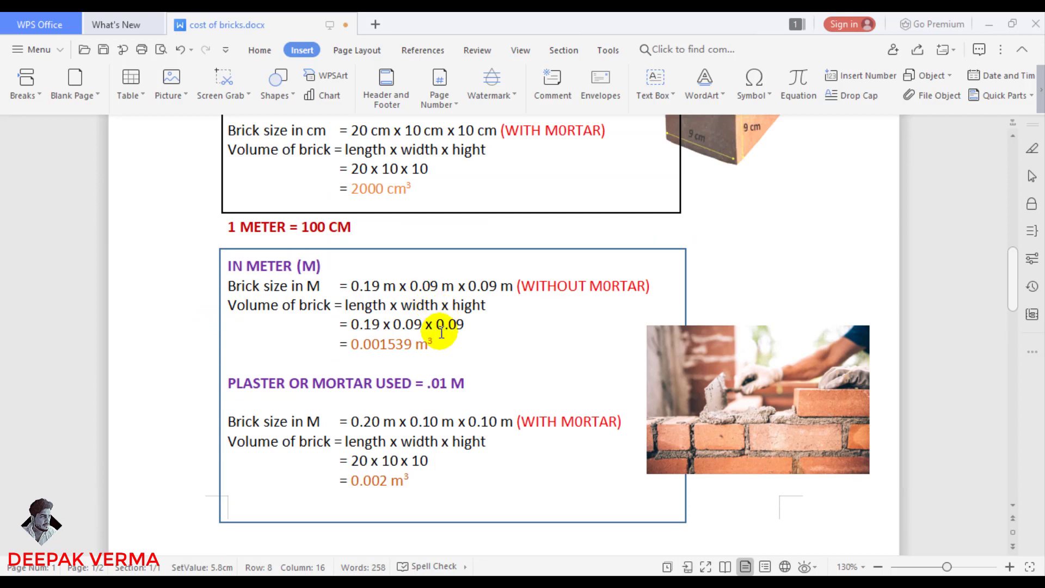
Fix the spacing before the equals sign in the metre Volume line, then return to the title.
{"action": "left_click", "coordinate": [351, 312]}
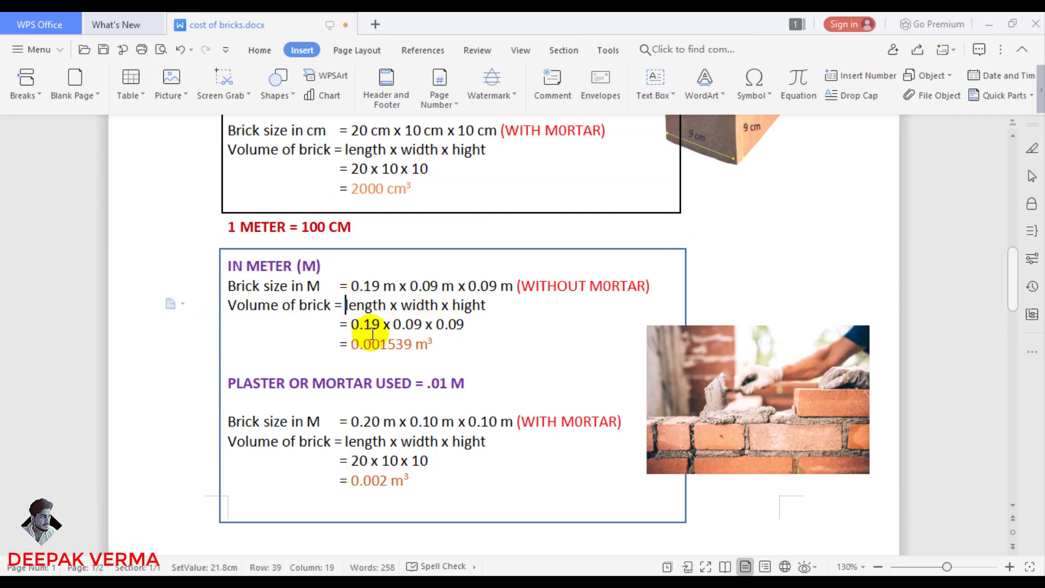
{"action": "key", "text": "BackSpace"}
{"action": "key", "text": "BackSpace"}
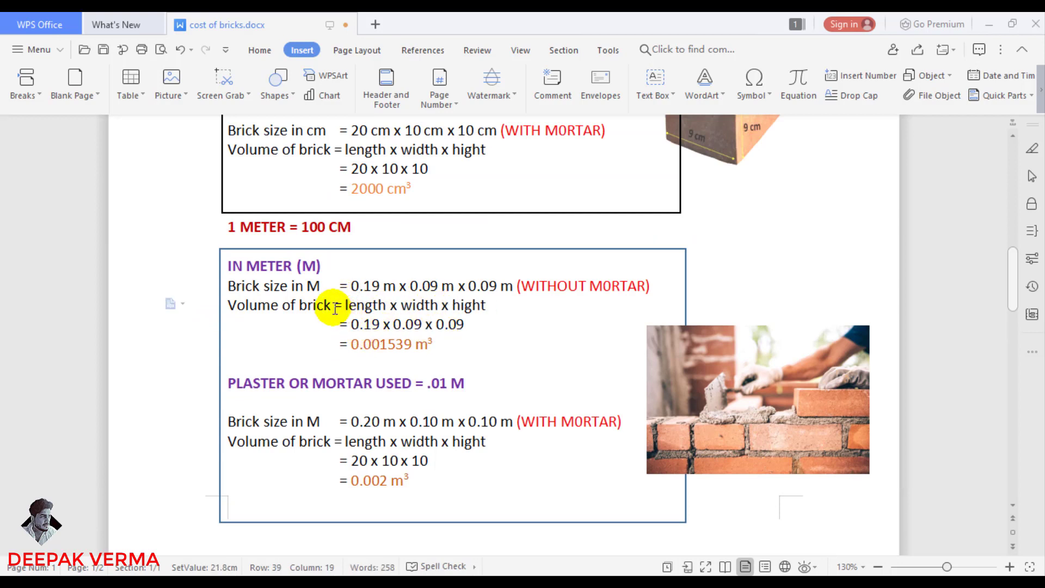
{"action": "key", "text": "Left"}
{"action": "key", "text": "Left"}
{"action": "key", "text": "BackSpace"}
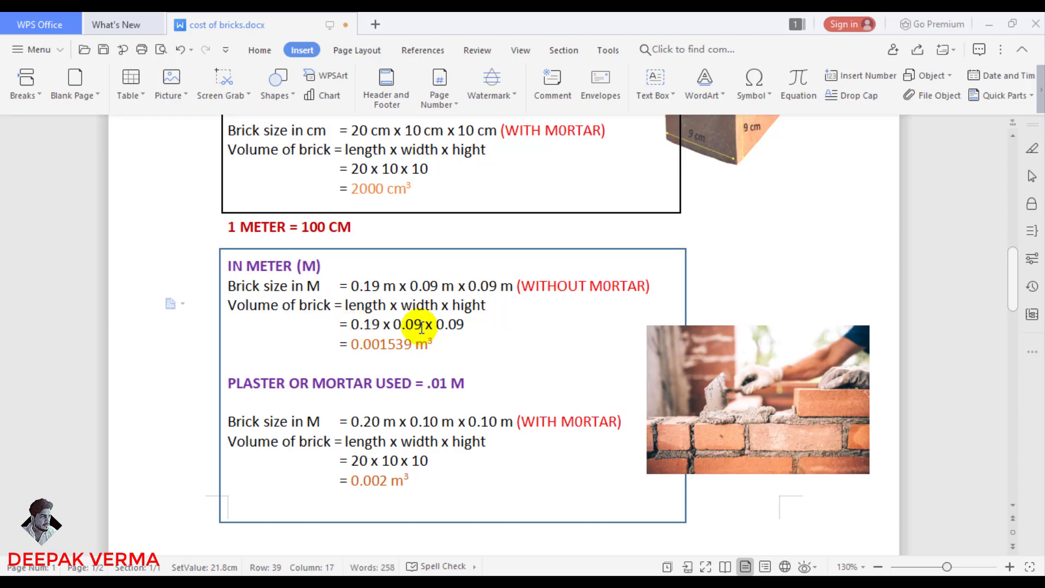
{"action": "scroll", "coordinate": [436, 329], "scroll_direction": "down", "scroll_amount": 3}
{"action": "scroll", "coordinate": [498, 408], "scroll_direction": "up", "scroll_amount": 1}
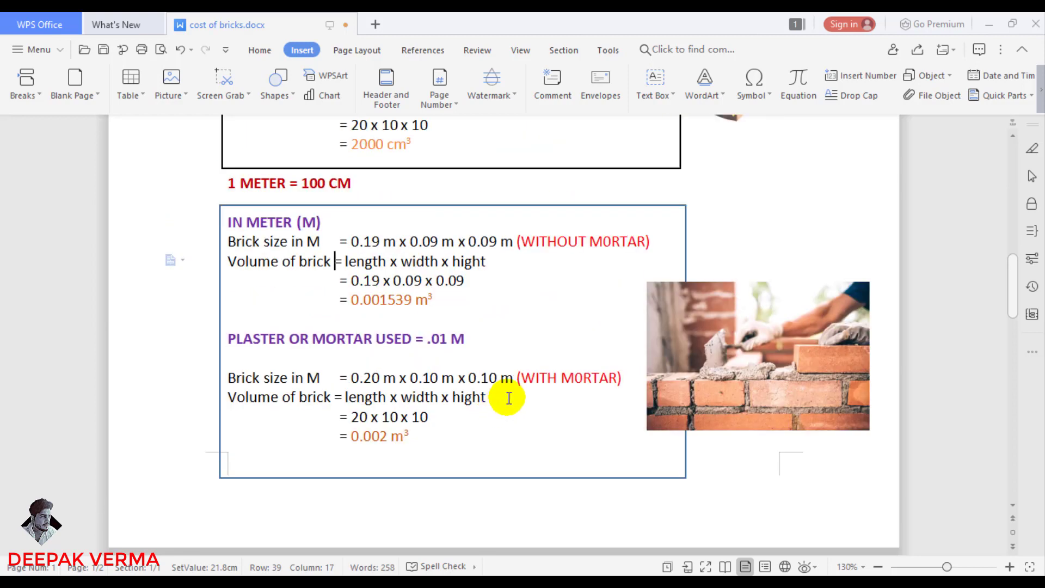
{"action": "scroll", "coordinate": [661, 367], "scroll_direction": "up", "scroll_amount": 2}
{"action": "scroll", "coordinate": [781, 401], "scroll_direction": "up", "scroll_amount": 4}
{"action": "scroll", "coordinate": [645, 329], "scroll_direction": "up", "scroll_amount": 4}
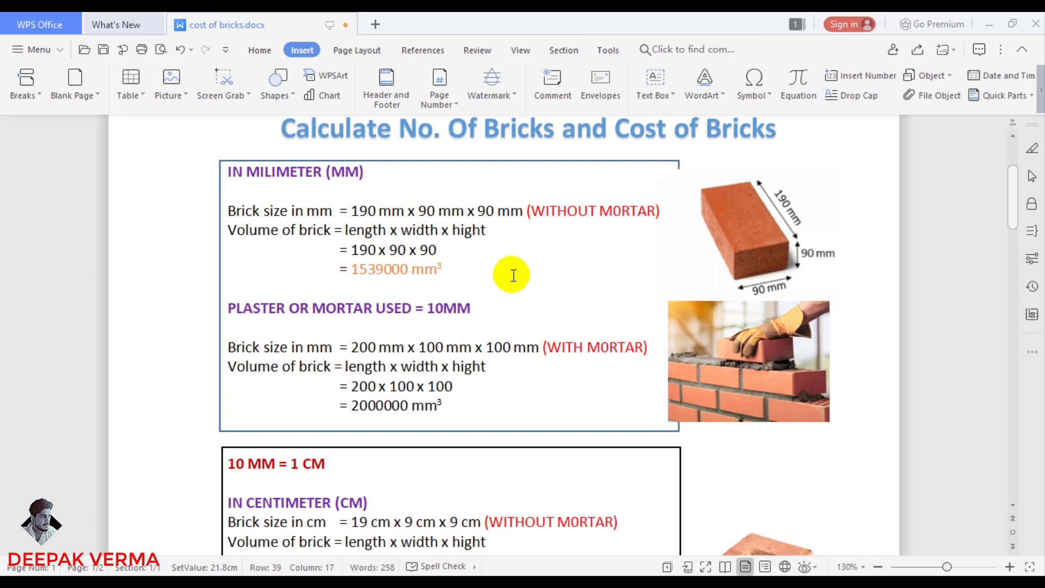
{"action": "scroll", "coordinate": [513, 275], "scroll_direction": "up", "scroll_amount": 1}
{"action": "scroll", "coordinate": [514, 275], "scroll_direction": "up", "scroll_amount": 2}
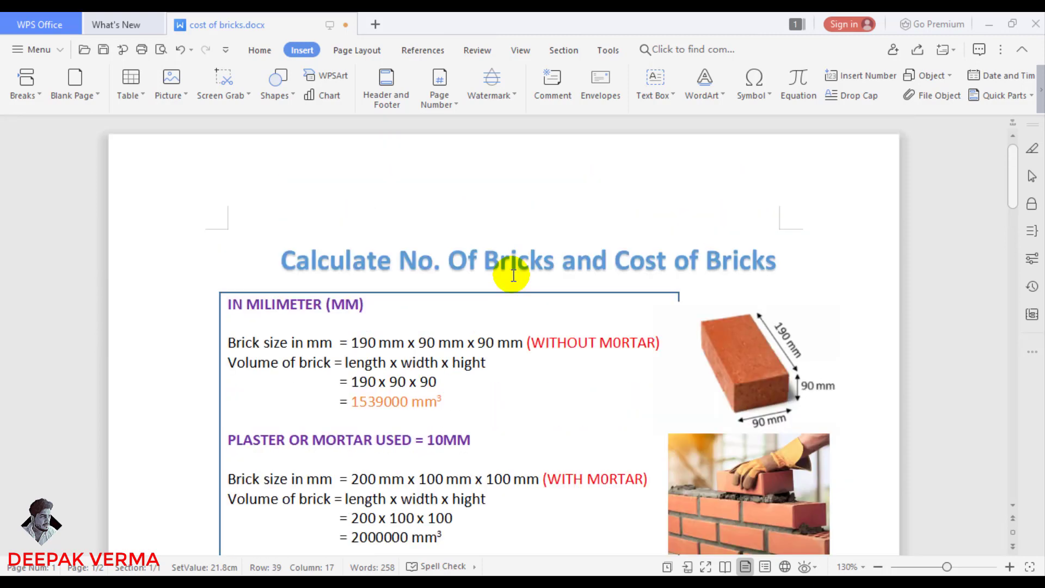
{"action": "scroll", "coordinate": [514, 275], "scroll_direction": "down", "scroll_amount": 1}
{"action": "scroll", "coordinate": [513, 275], "scroll_direction": "down", "scroll_amount": 3}
{"action": "scroll", "coordinate": [513, 275], "scroll_direction": "up", "scroll_amount": 1}
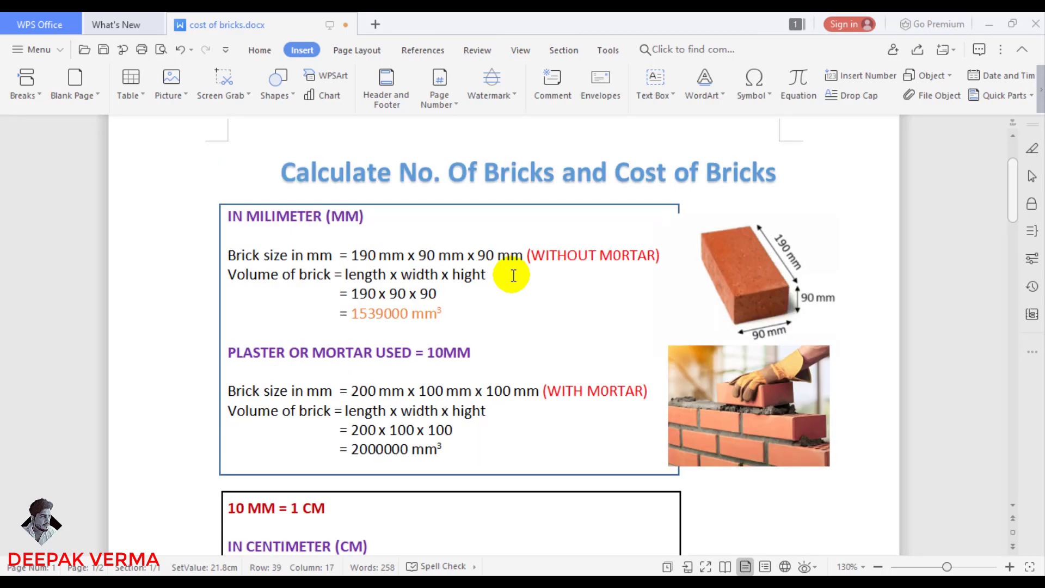